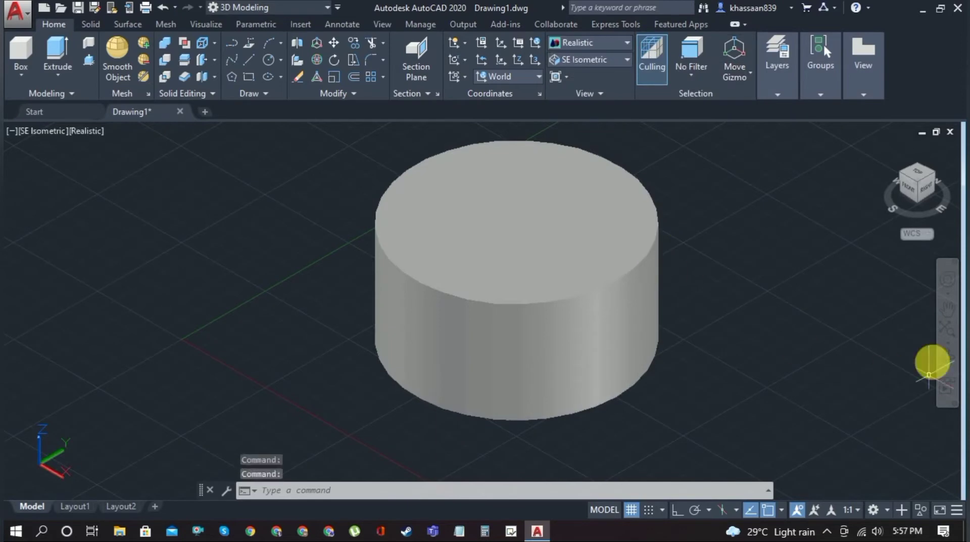
Draw a circle of radius 1.5 centred on the cylinder's bottom face.
click(949, 314)
drag(816, 302, 718, 336)
key(Escape)
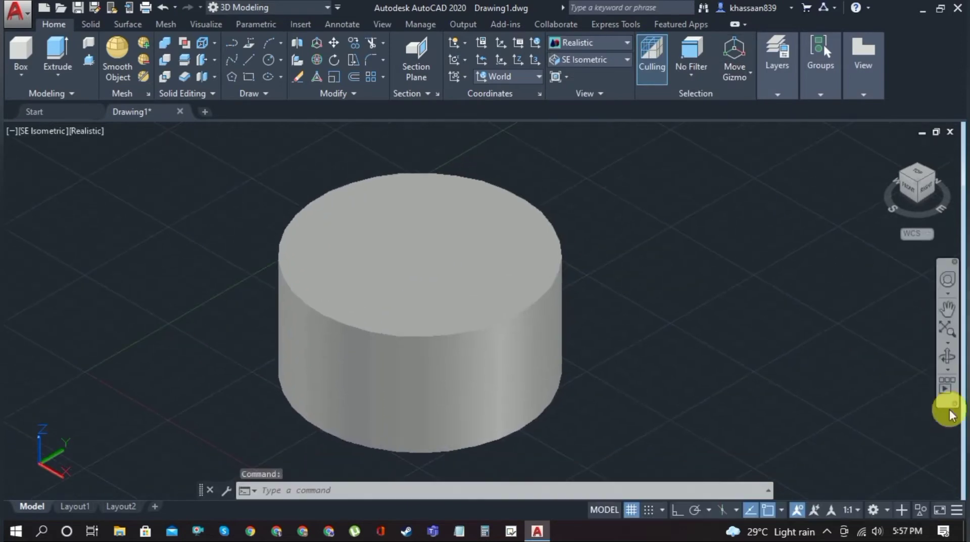
click(945, 360)
mouse_move(560, 426)
mouse_down()
mouse_move(526, 357)
mouse_move(522, 405)
mouse_move(563, 425)
mouse_move(596, 423)
mouse_move(576, 423)
mouse_up()
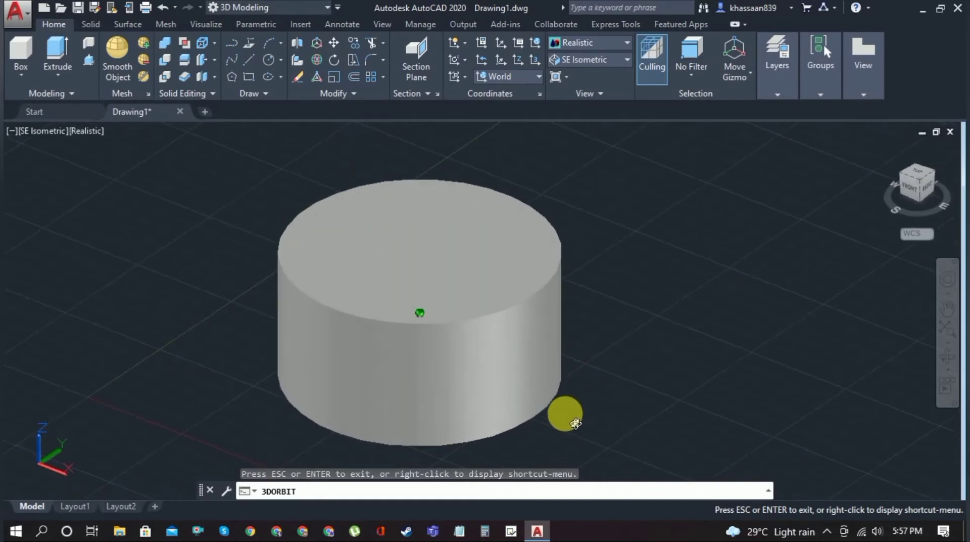
key(Escape)
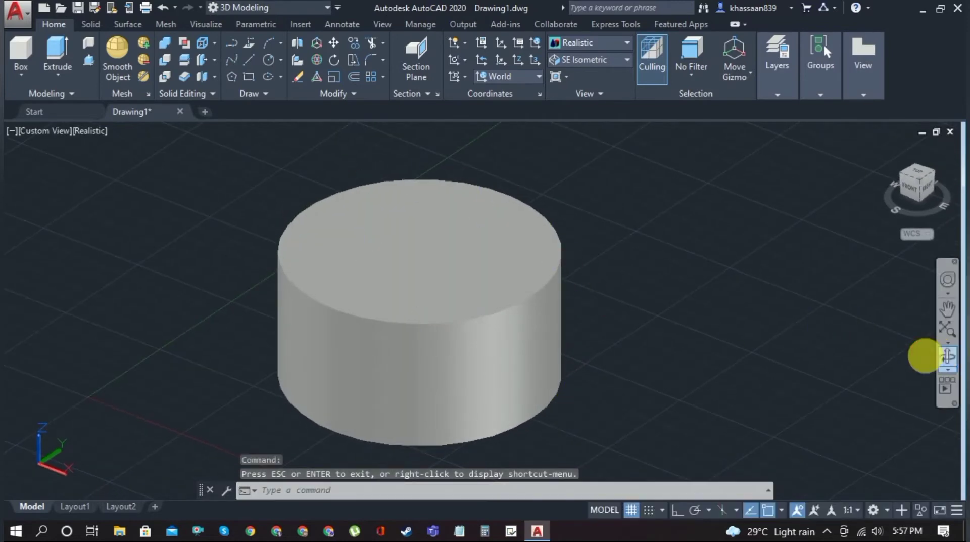
click(948, 357)
drag(541, 271, 454, 322)
key(Escape)
click(270, 60)
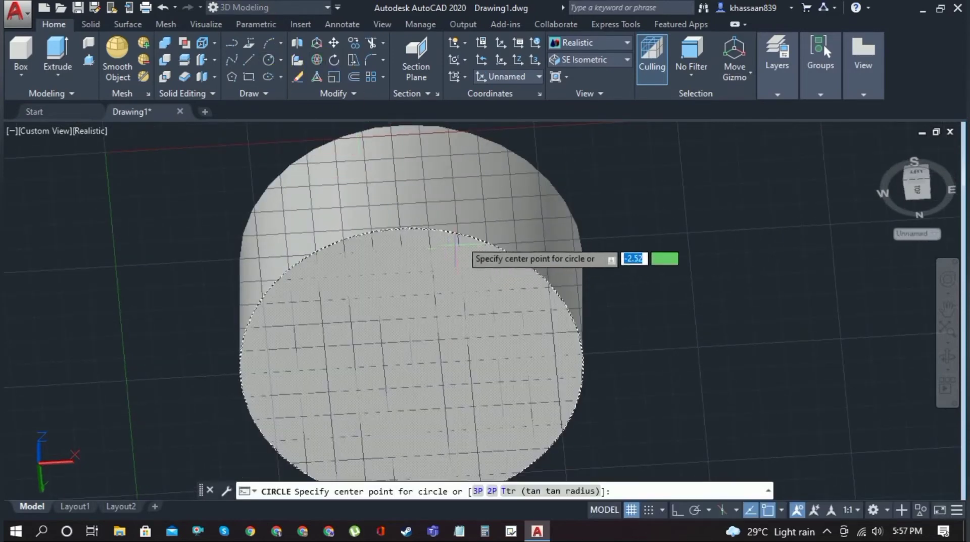
click(410, 365)
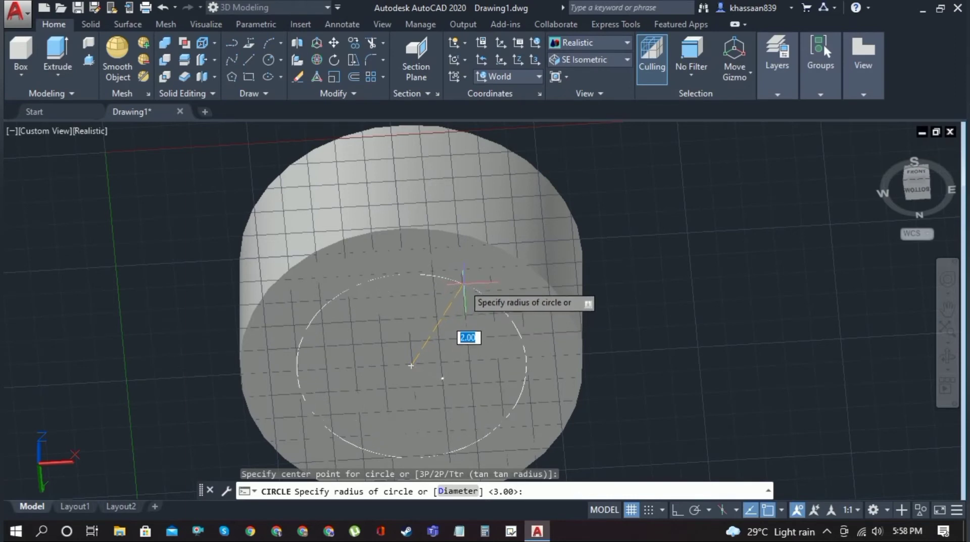
text(1.5)
key(Return)
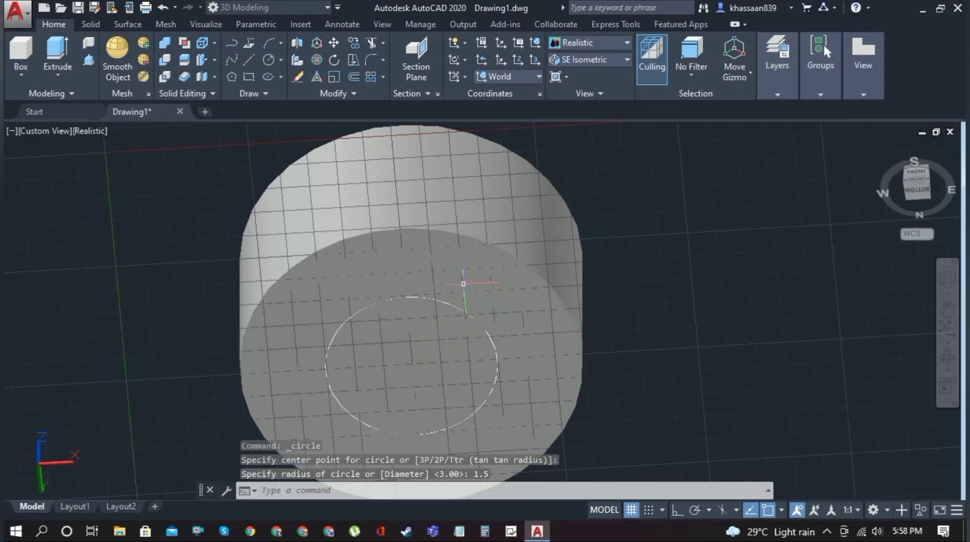
Presspull the circle on the cylinder's underside outward by 5 to form the bolt shank.
click(947, 355)
drag(571, 354, 612, 379)
key(Escape)
scroll(866, 329, down, 5)
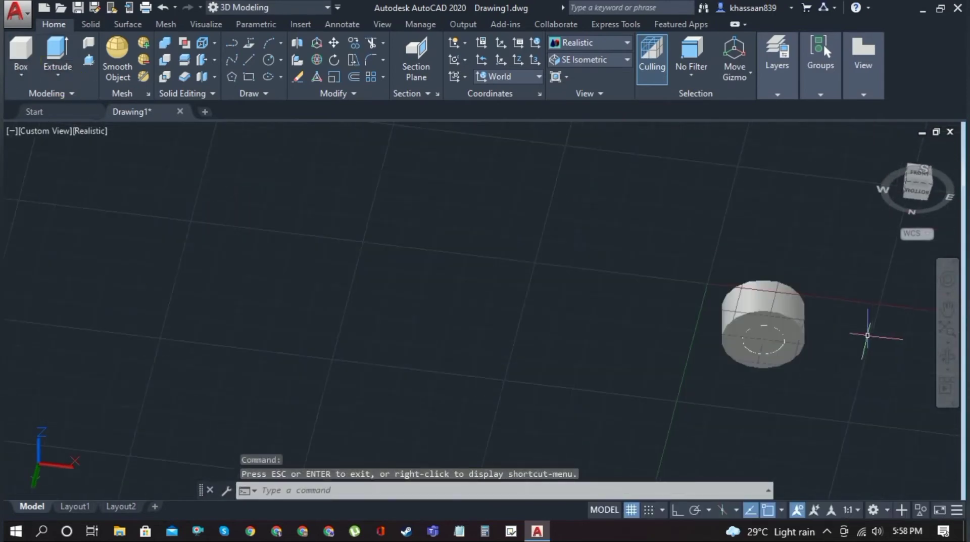
click(948, 306)
drag(825, 336, 478, 296)
scroll(478, 296, up, 2)
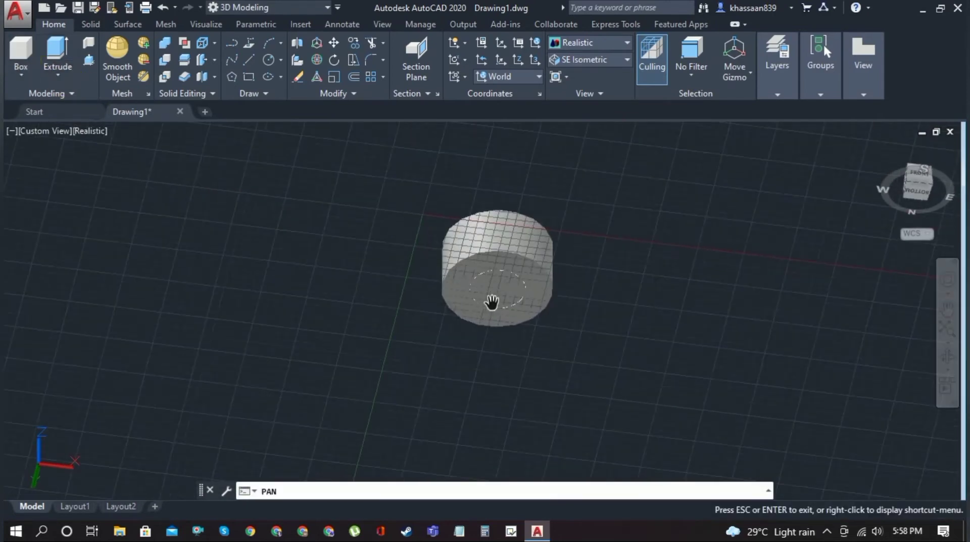
key(Escape)
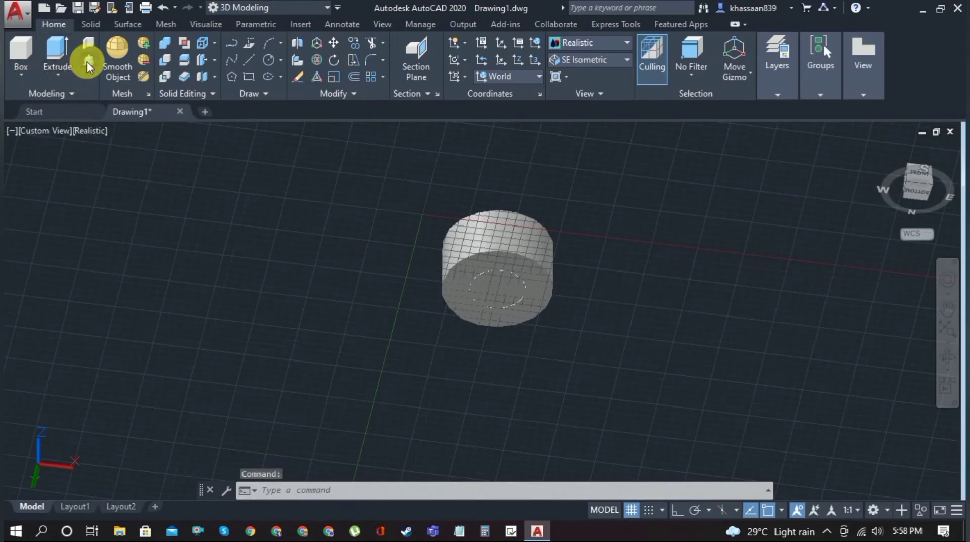
click(87, 61)
click(486, 293)
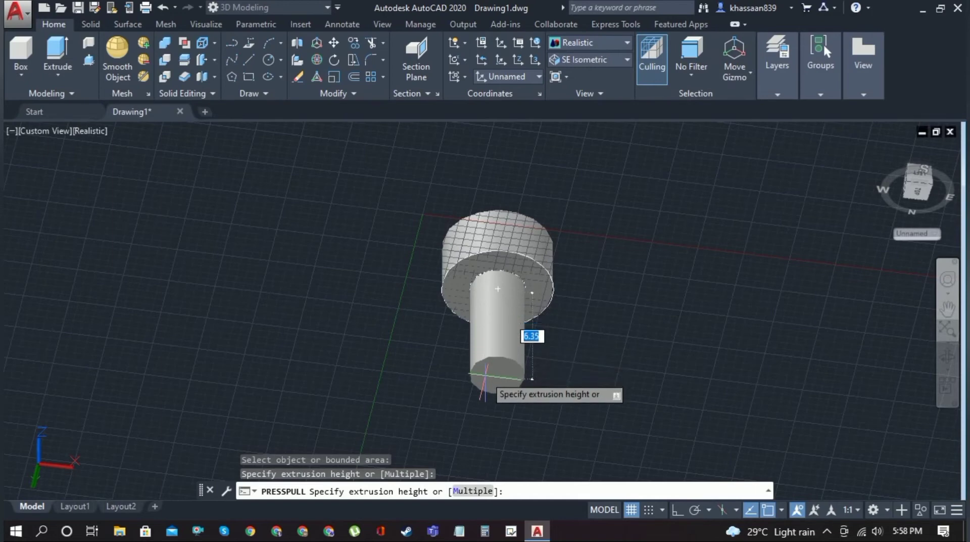
text(5)
key(Return)
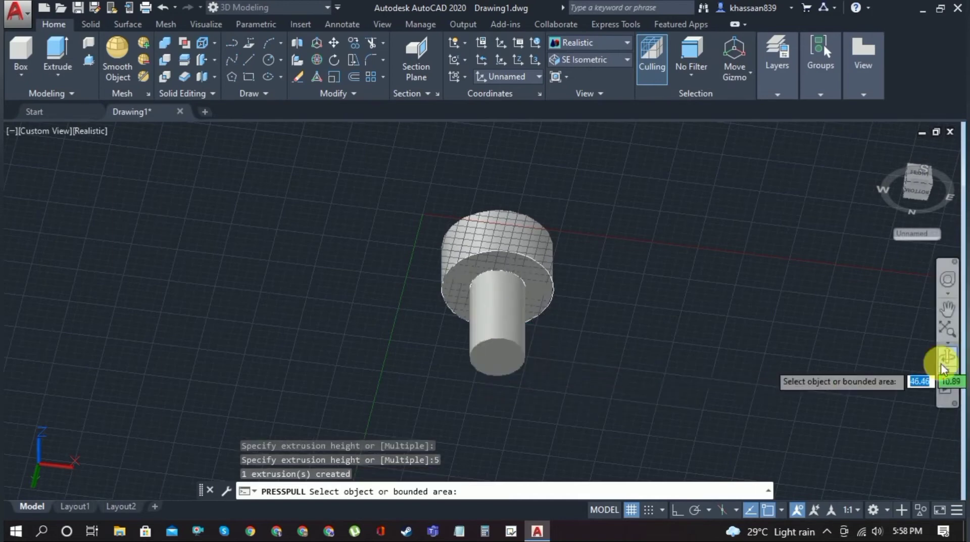
Presspull the shank's end face outward by another 1.
click(944, 360)
drag(691, 355, 530, 342)
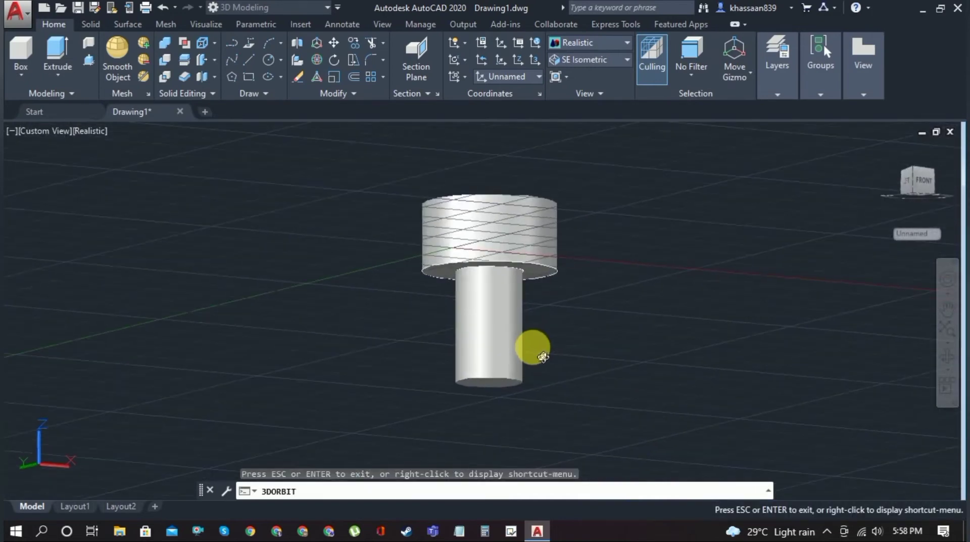
key(Escape)
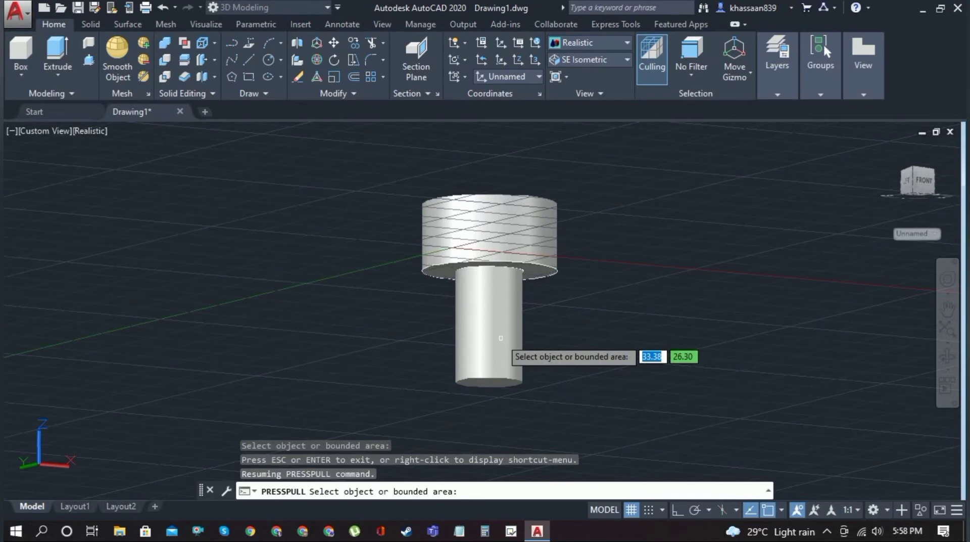
click(490, 384)
key(Return)
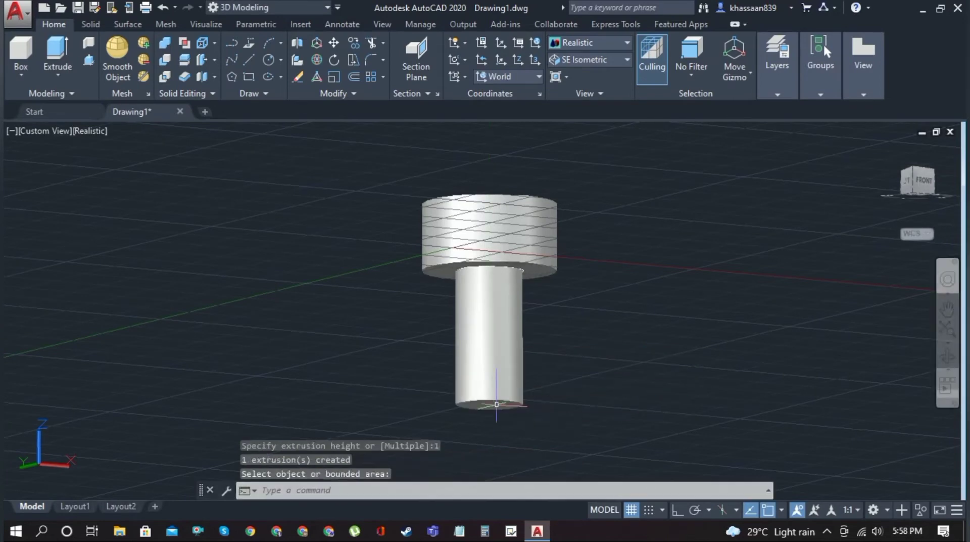
Try a freehand move of the bolt up along the Z axis by about 6.5 and undo it.
click(946, 361)
drag(751, 335, 543, 380)
key(Escape)
click(492, 251)
click(492, 251)
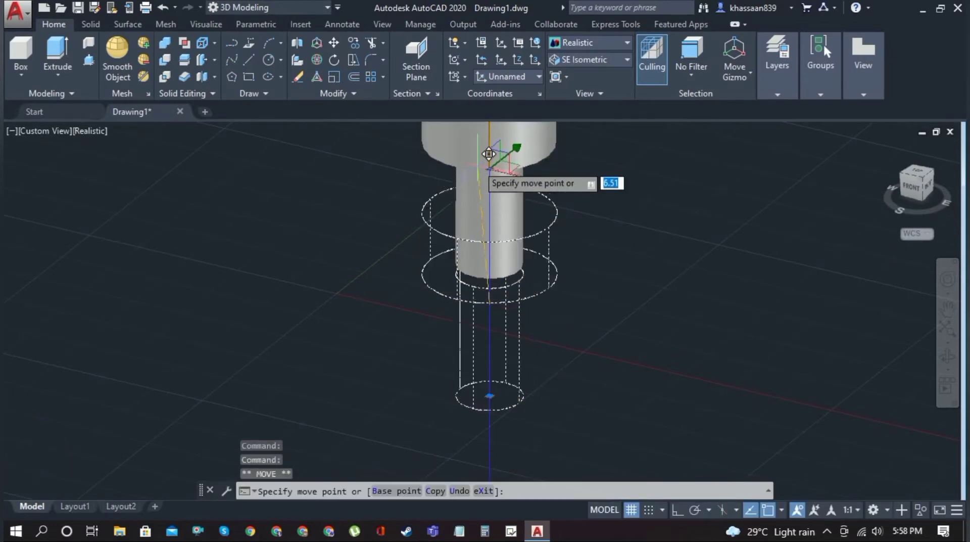
click(490, 152)
key(Escape)
click(947, 308)
drag(743, 307, 667, 396)
scroll(563, 335, up, 2)
key(Escape)
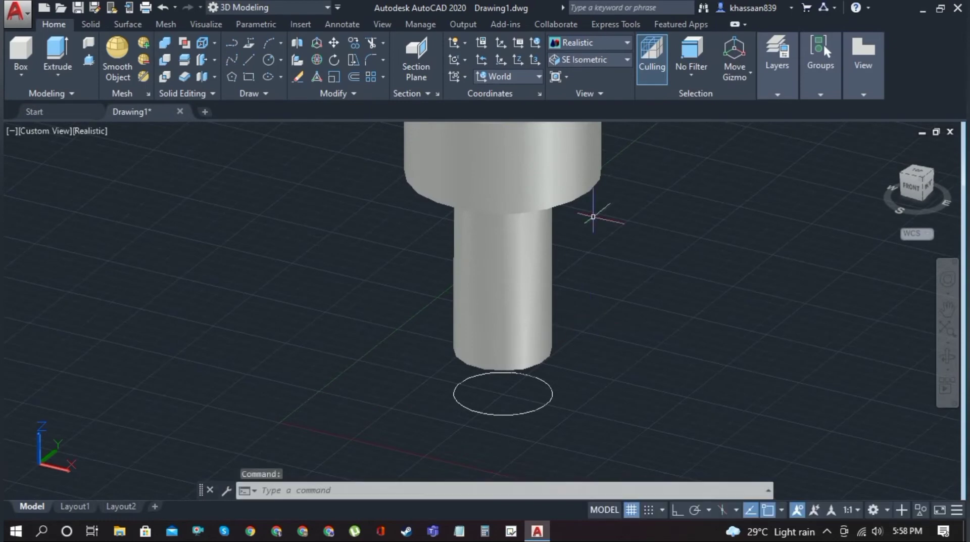
key(ctrl+z)
key(ctrl+z)
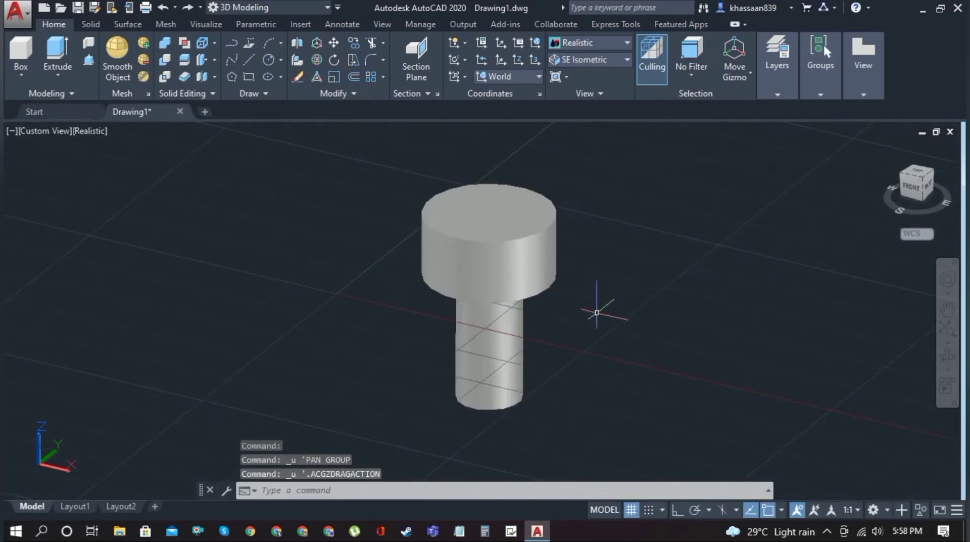
Move the bolt solid up along the Z axis by exactly 6.
click(499, 246)
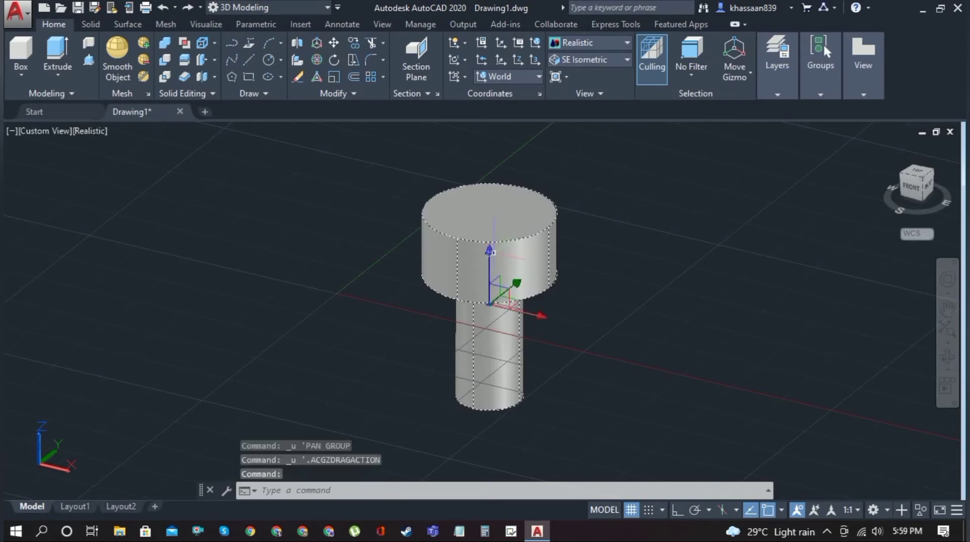
click(491, 286)
key(Return)
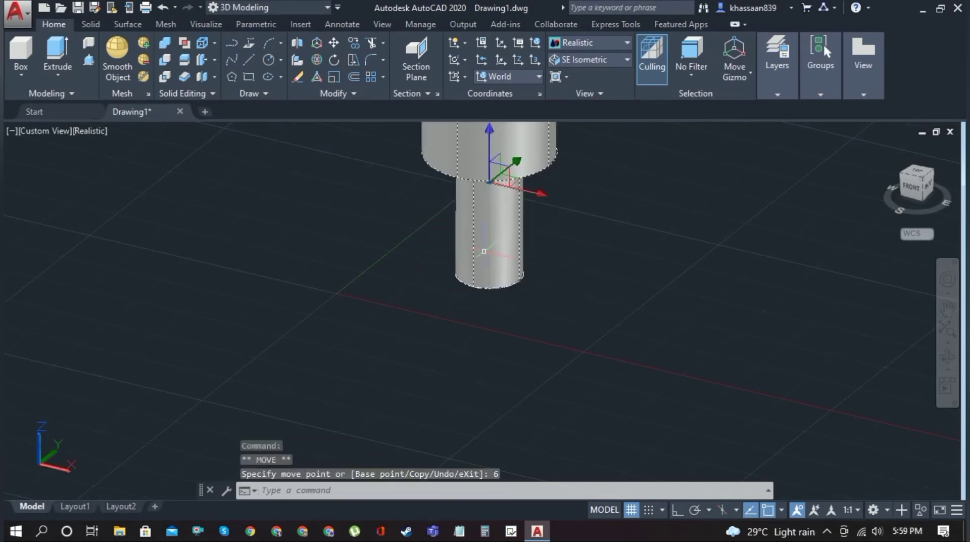
key(Escape)
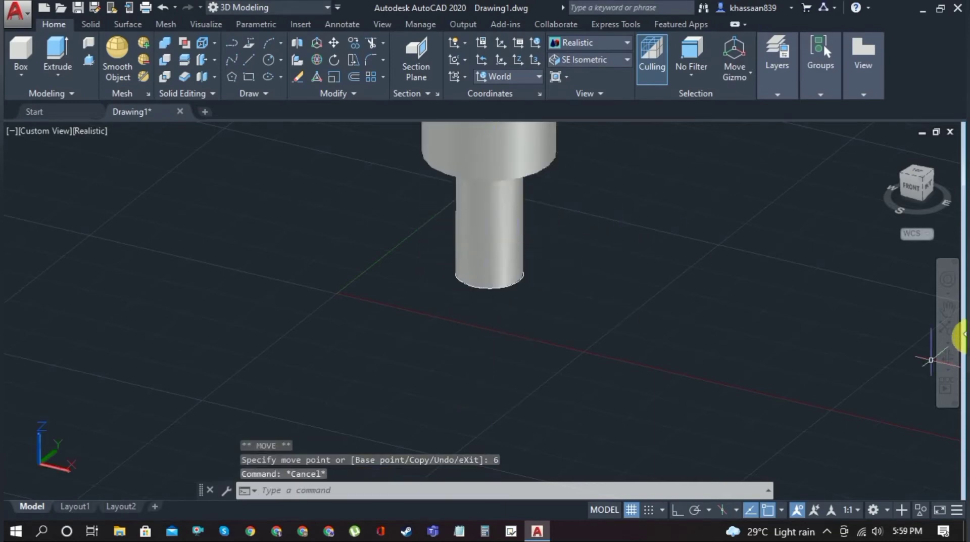
click(948, 309)
drag(686, 311, 668, 409)
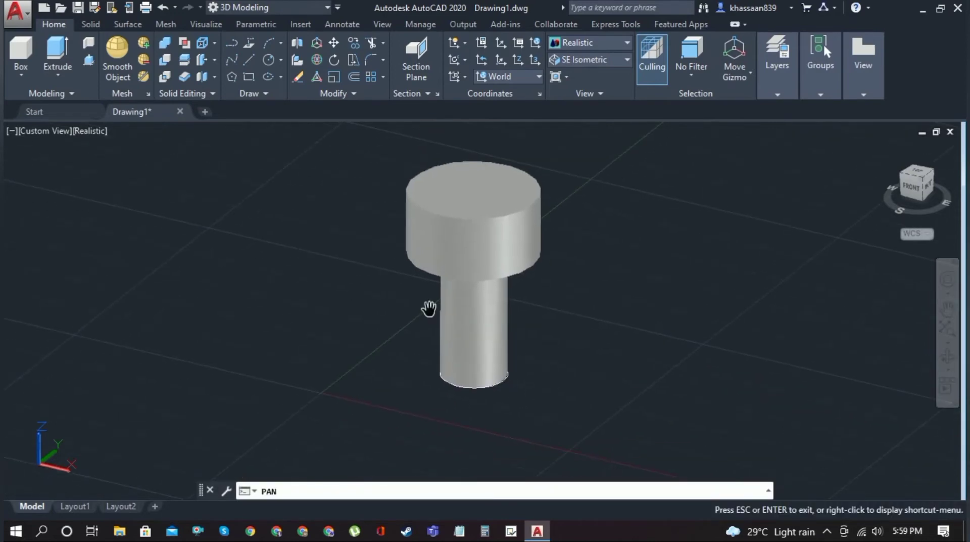
key(Escape)
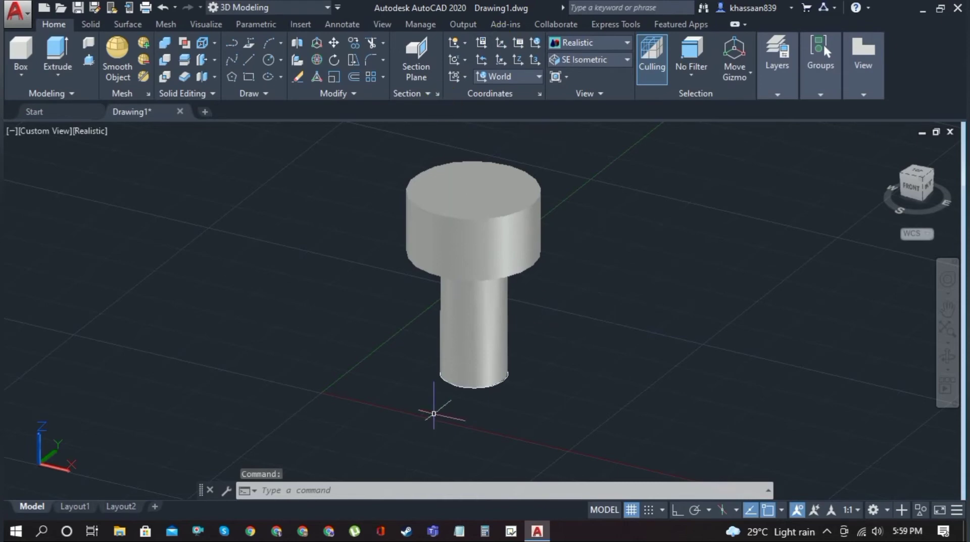
Change the visual style of the bolt model to 2D Wireframe.
key(alt)
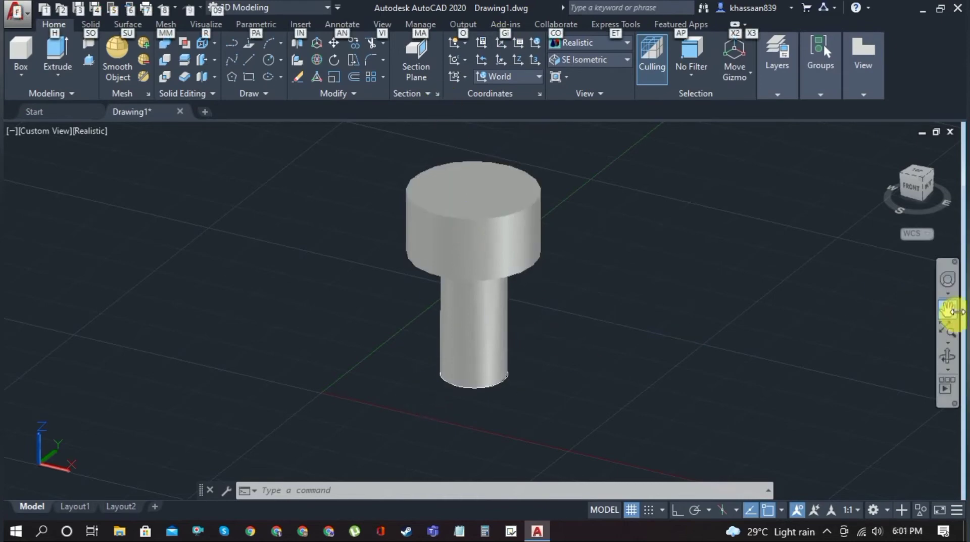
click(948, 311)
drag(714, 321, 747, 326)
key(Escape)
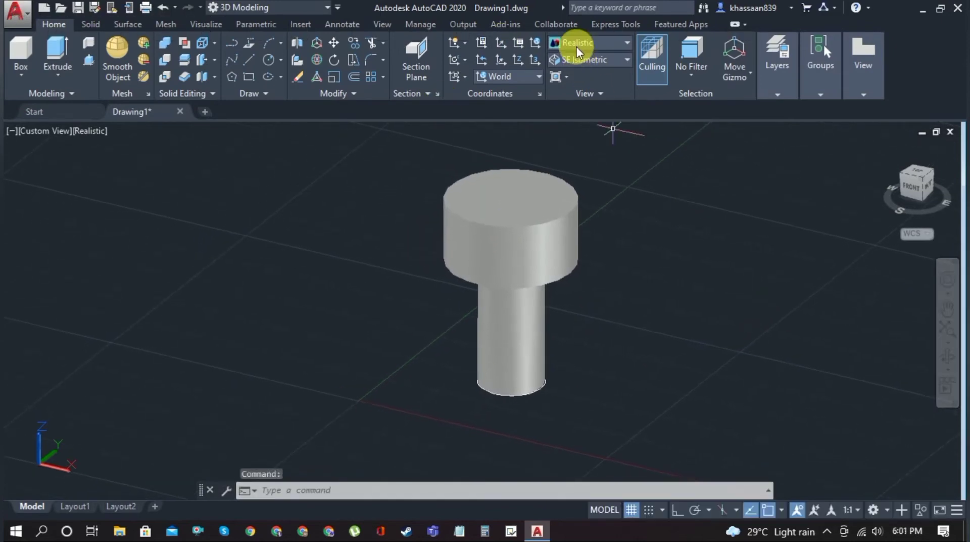
click(577, 45)
click(586, 76)
Start a helix centred on the shank's bottom circle with base radius 1.5 and top radius 1.5.
click(252, 94)
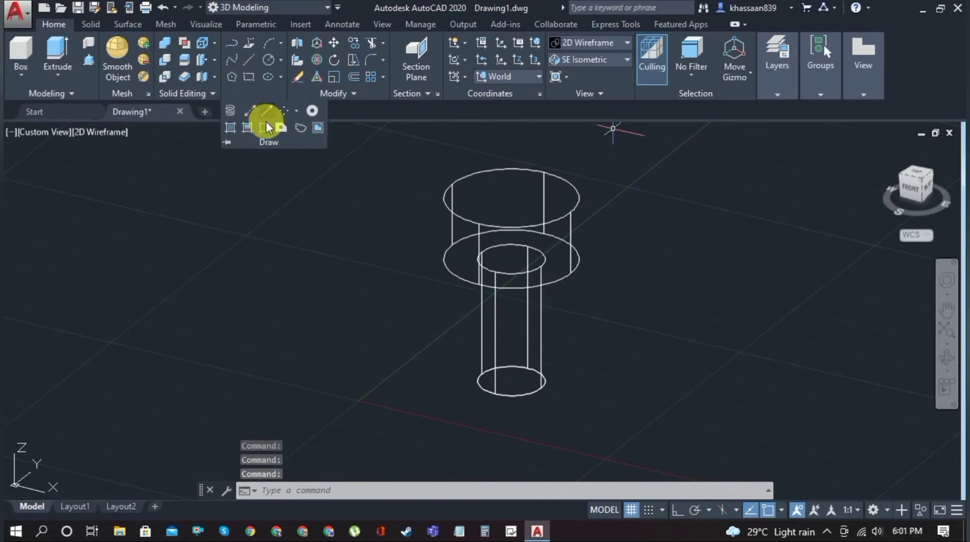
click(230, 110)
scroll(507, 389, up, 2)
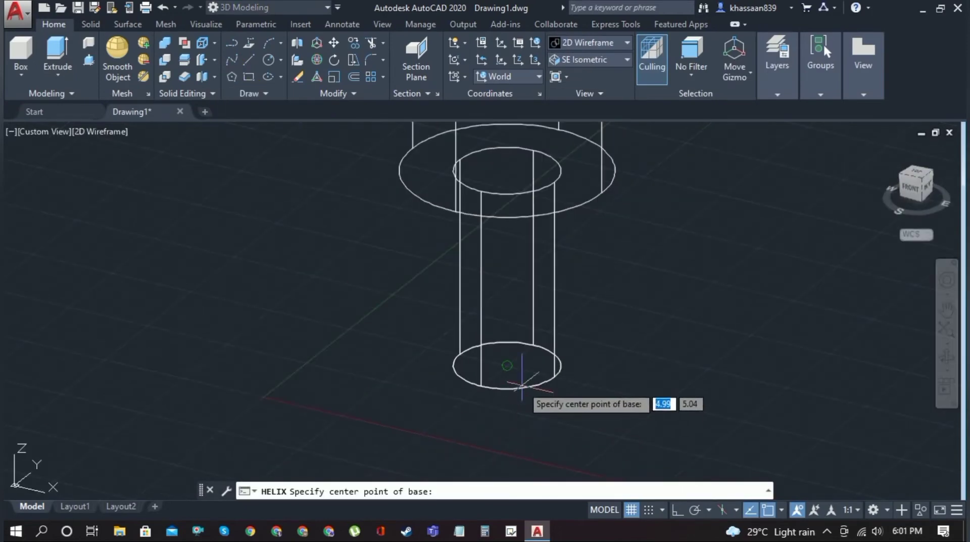
click(507, 365)
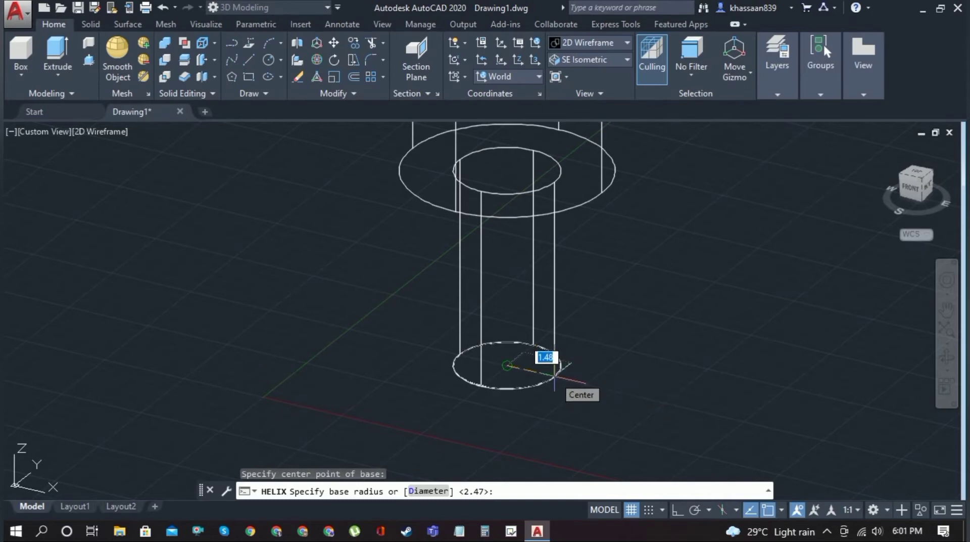
text(1.5)
key(Return)
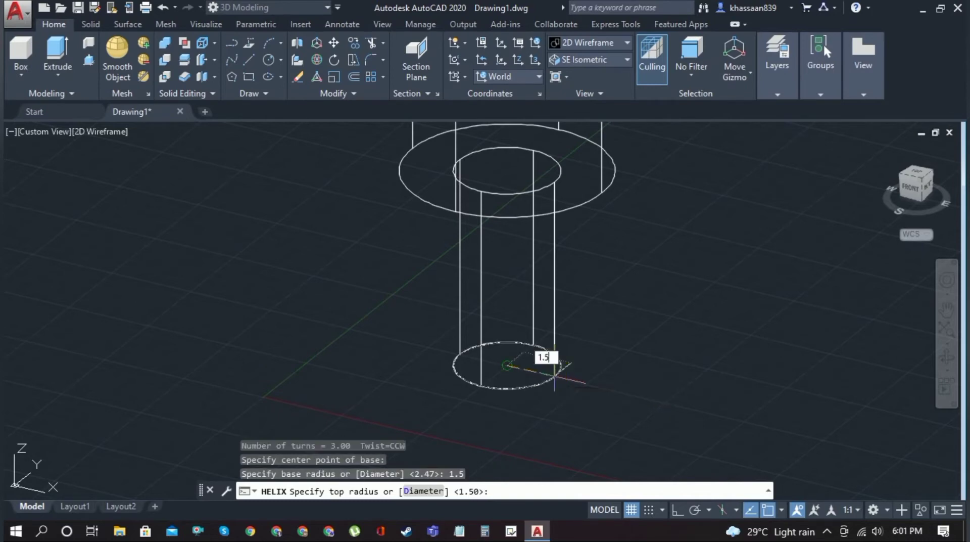
key(Return)
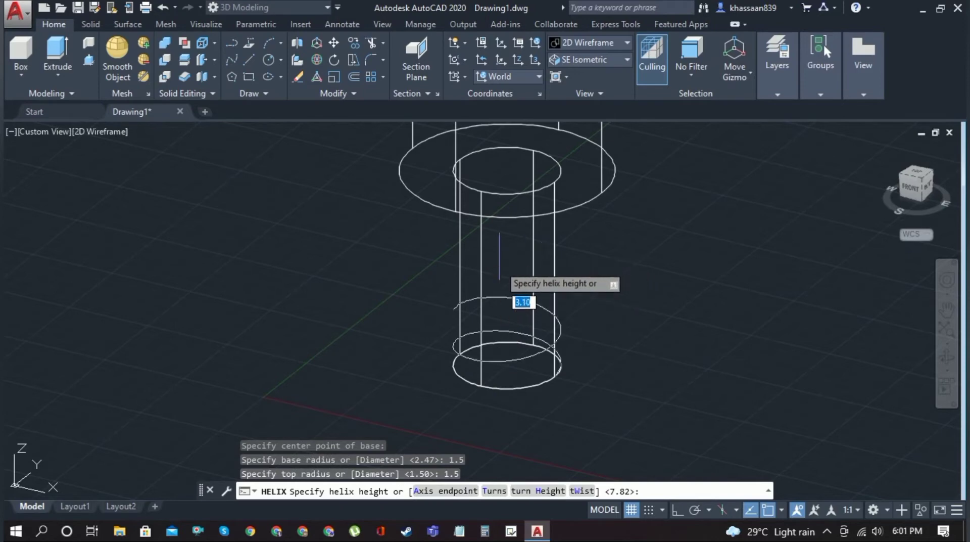
Turn ortho on, give the helix 10 turns and end its height of 6 at the centre of the shank's top circle.
click(677, 510)
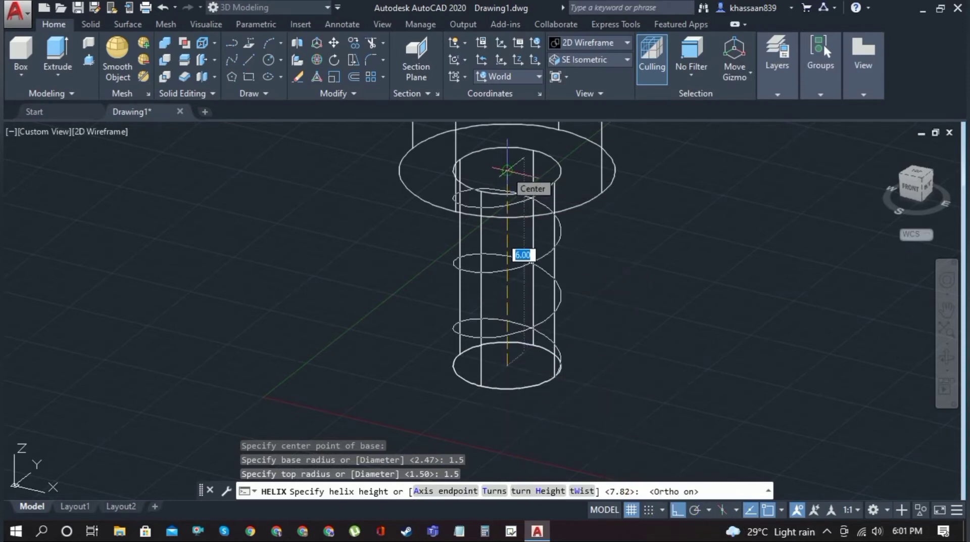
click(505, 491)
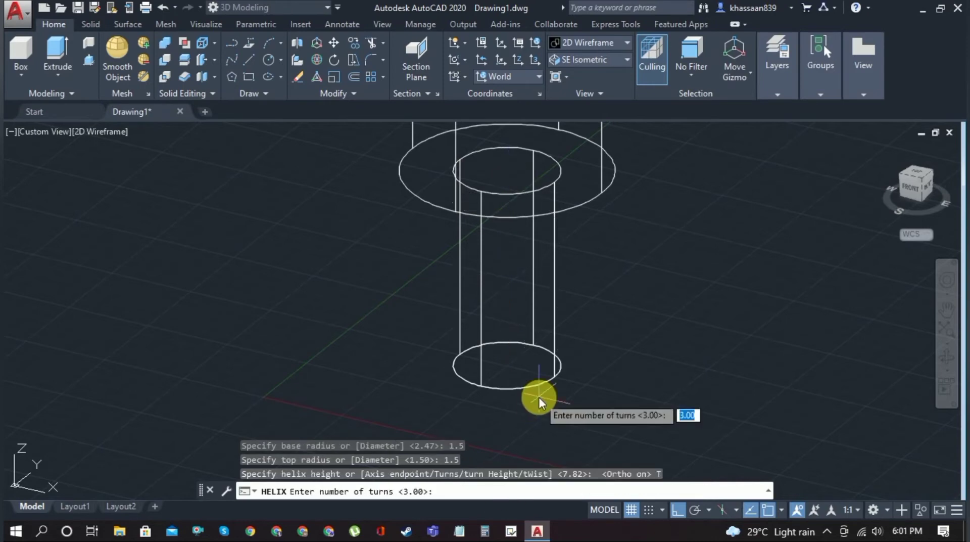
text(10)
key(Return)
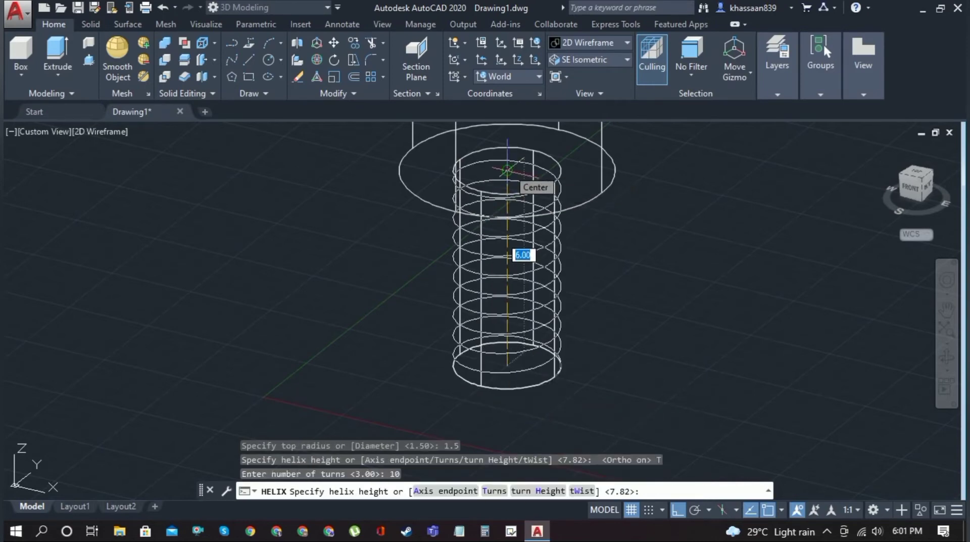
click(508, 171)
scroll(556, 340, down, 2)
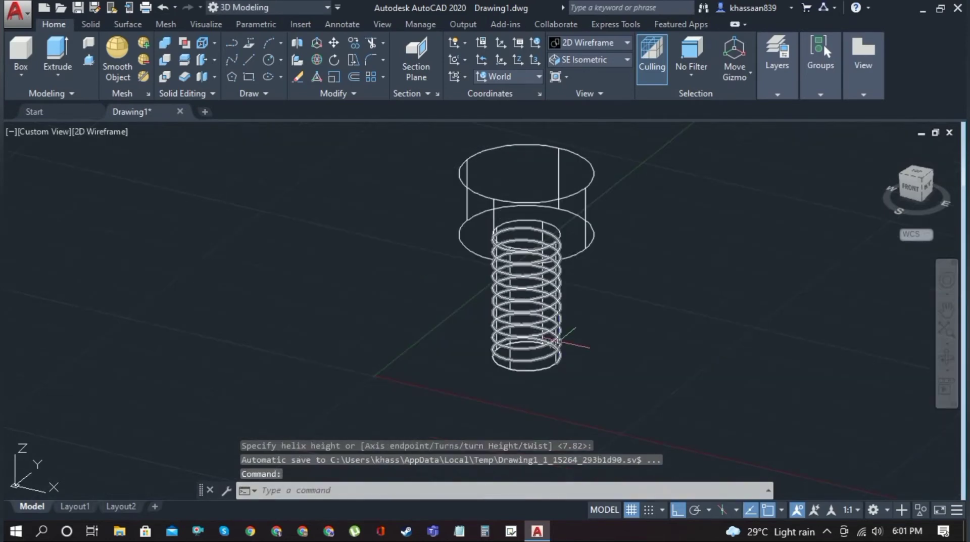
middle_drag(558, 341, 560, 361)
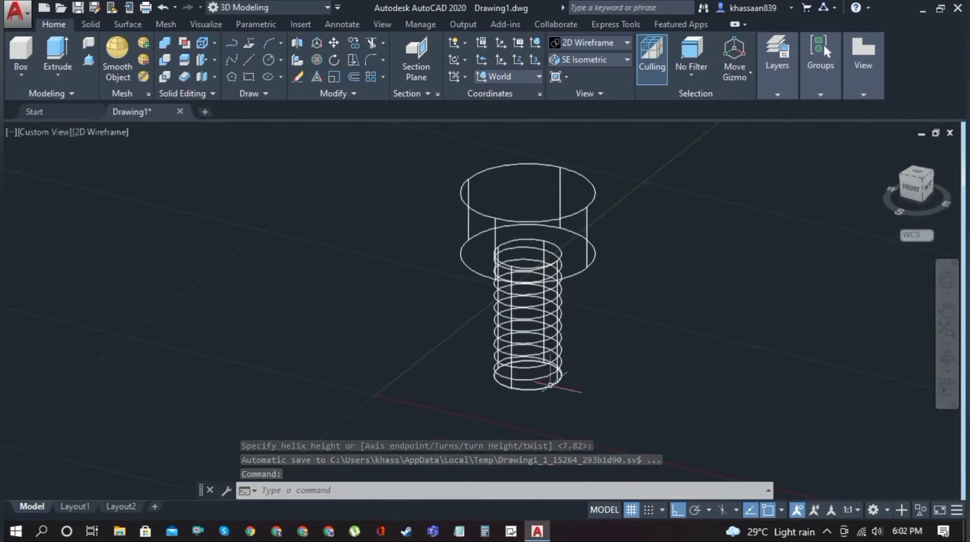
scroll(554, 394, up, 4)
click(947, 355)
drag(734, 403, 729, 381)
key(Escape)
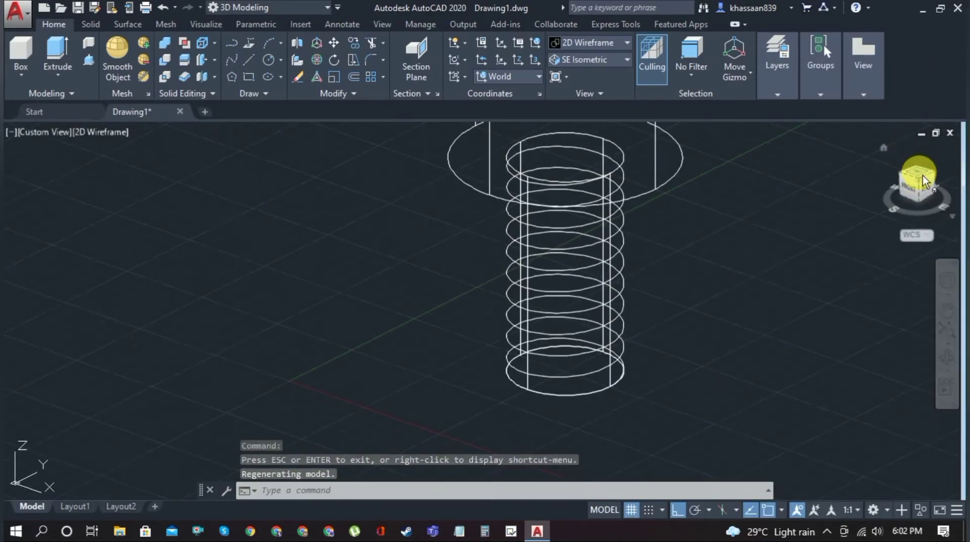
In the top view, draw a small square beside the bolt, using 0.5 for its opposite corner.
click(919, 175)
click(947, 308)
drag(670, 372, 543, 380)
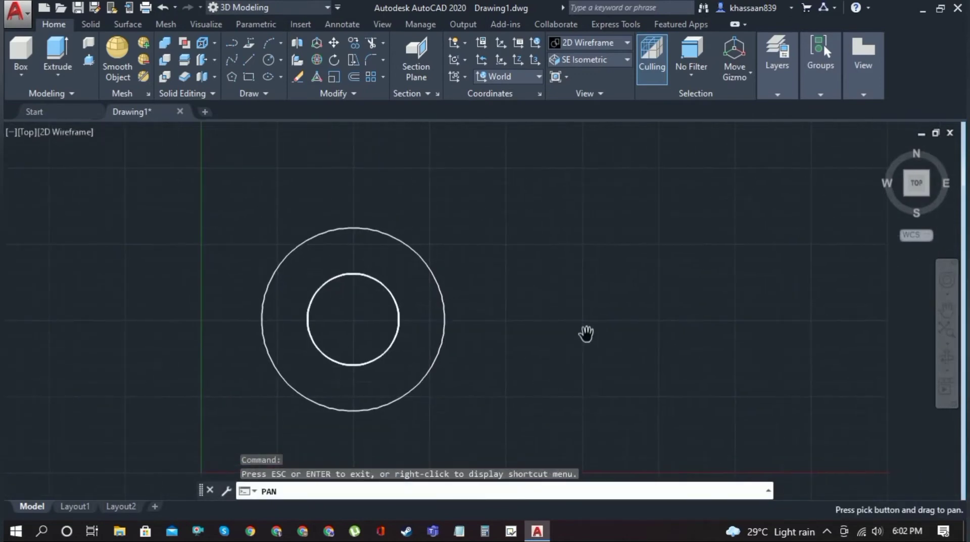
key(Escape)
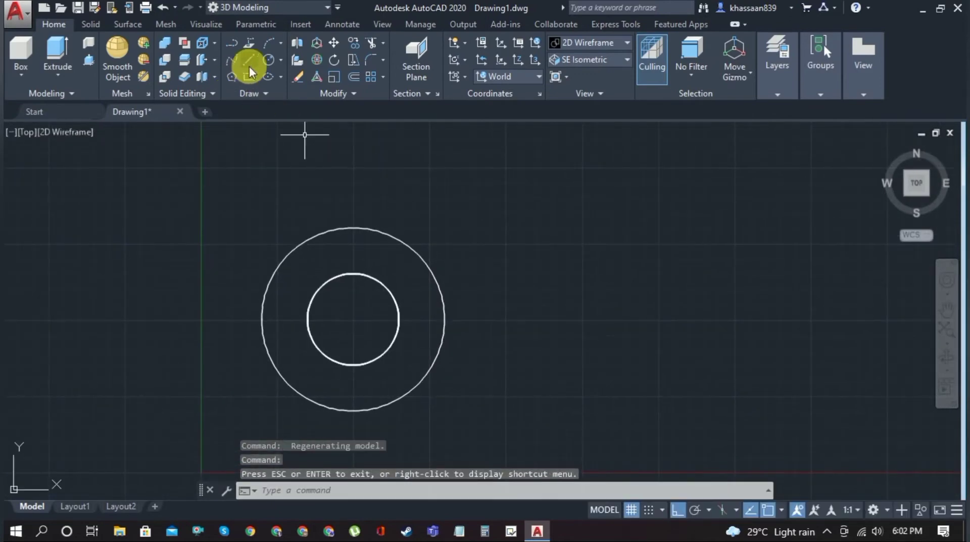
key(Return)
click(534, 281)
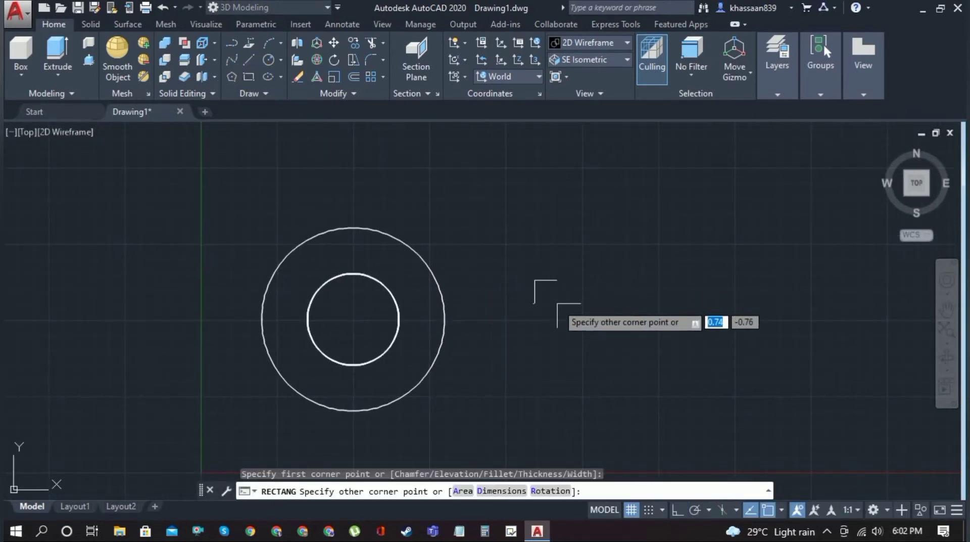
text(0.5)
key(Return)
scroll(551, 288, up, 4)
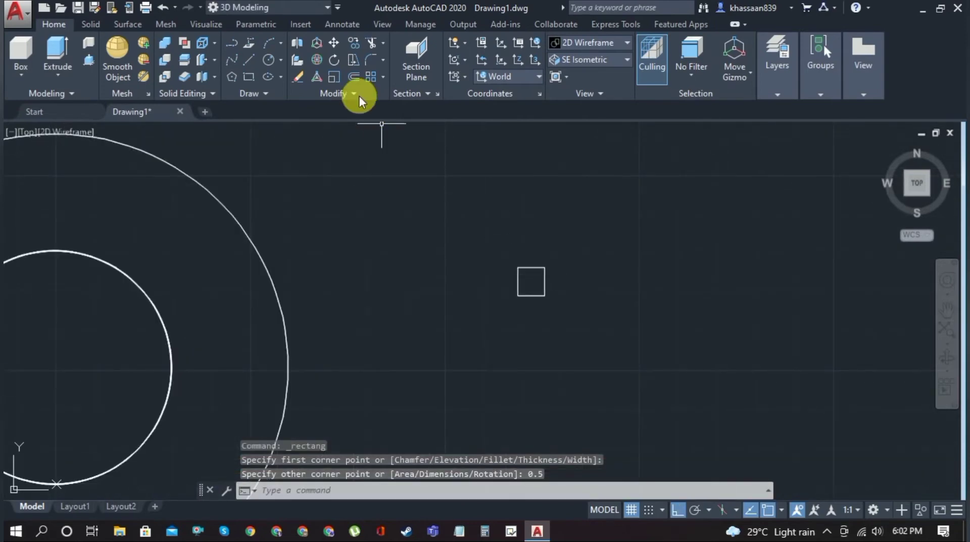
click(352, 42)
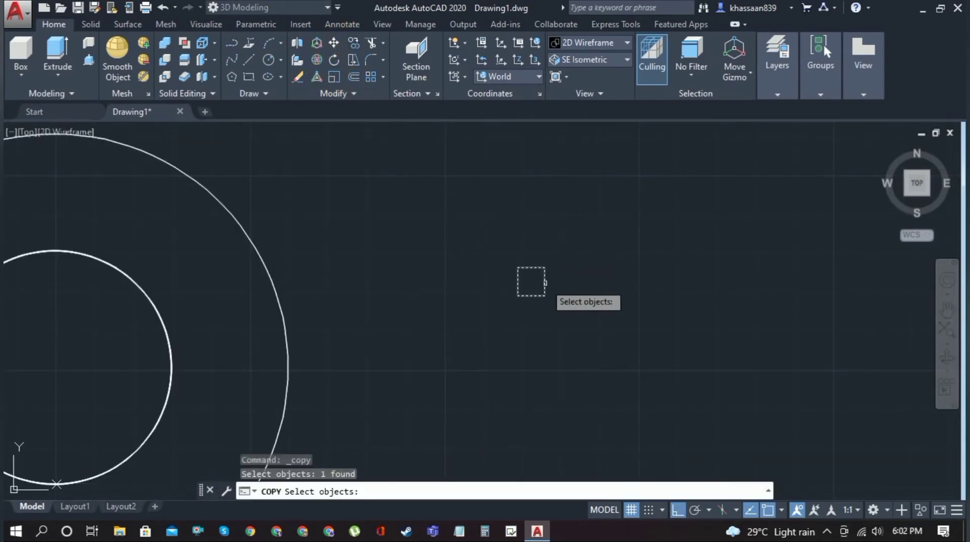
key(Return)
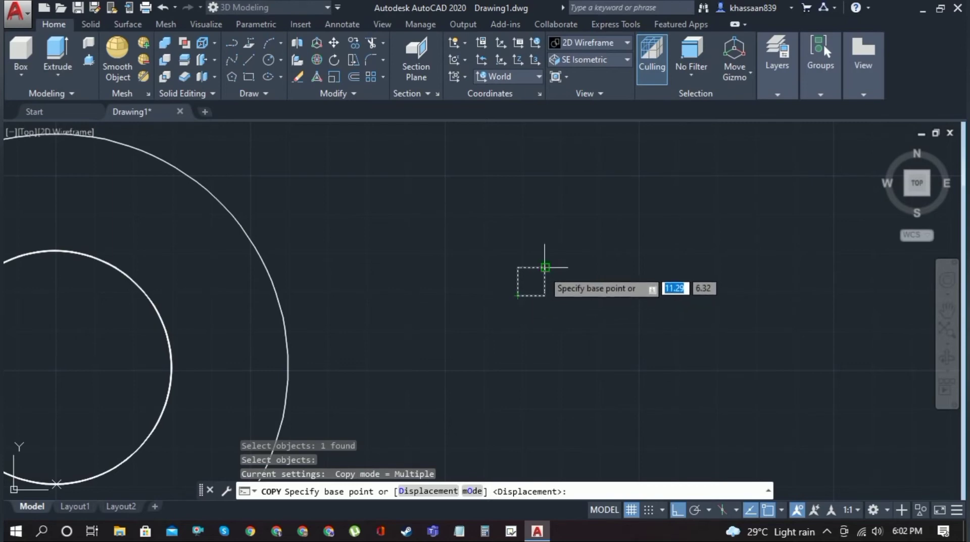
key(Escape)
Draw lines along both diagonals of the small square to mark its centre.
click(247, 62)
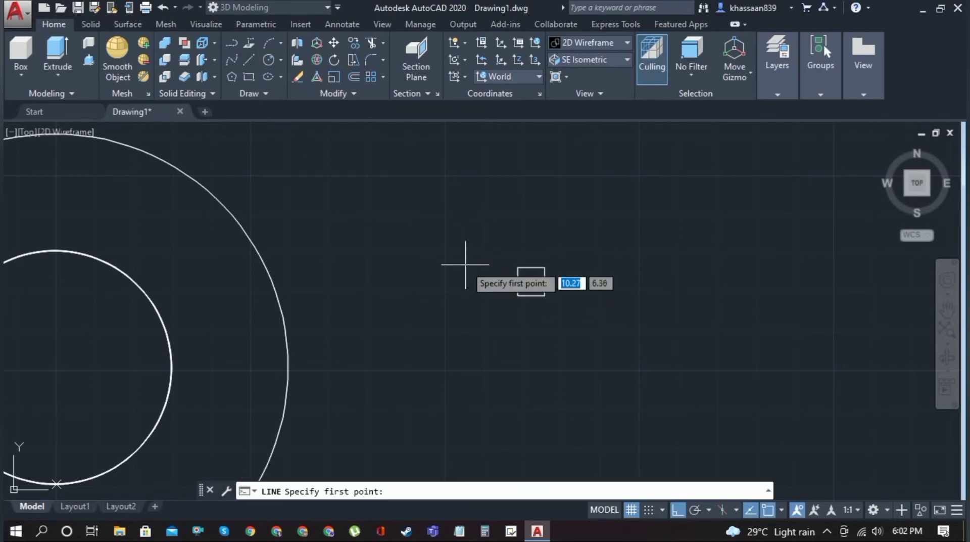
click(548, 268)
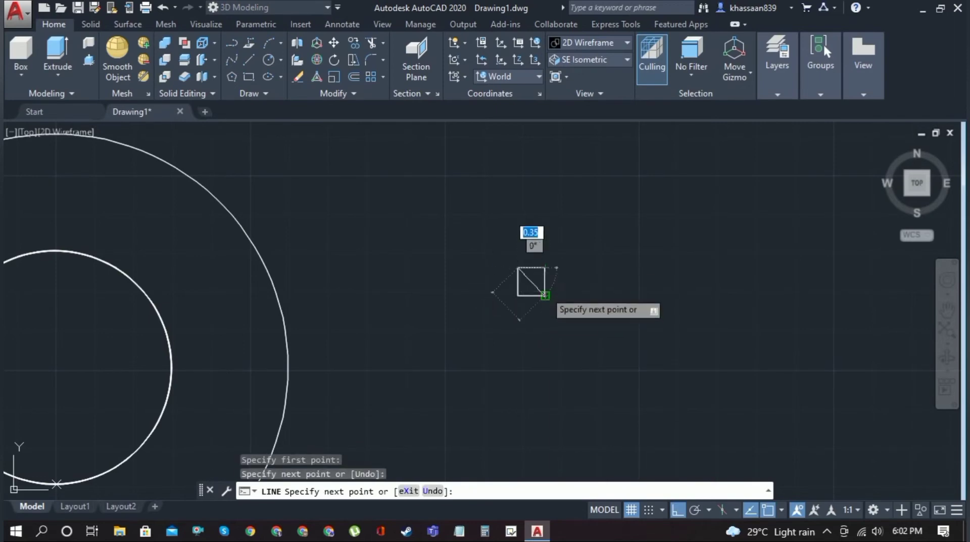
click(518, 268)
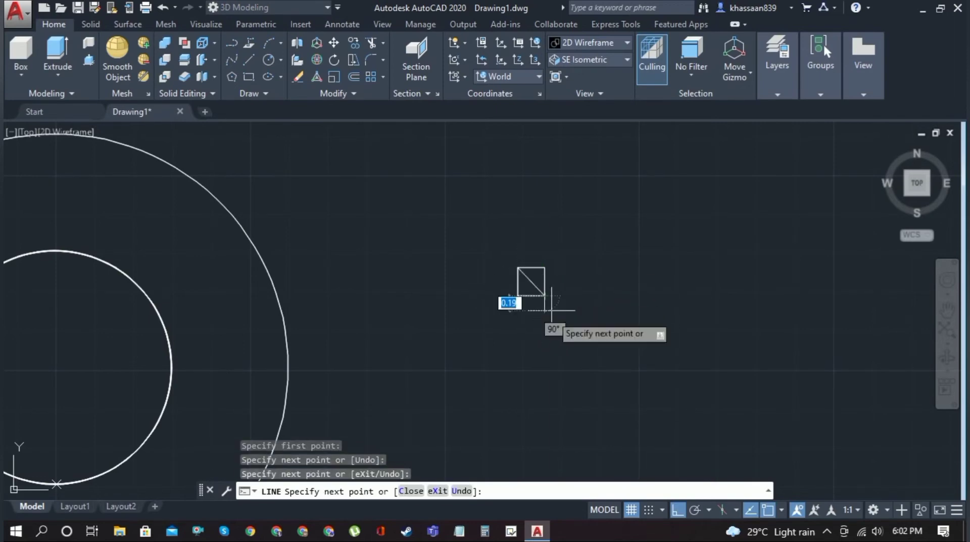
click(518, 295)
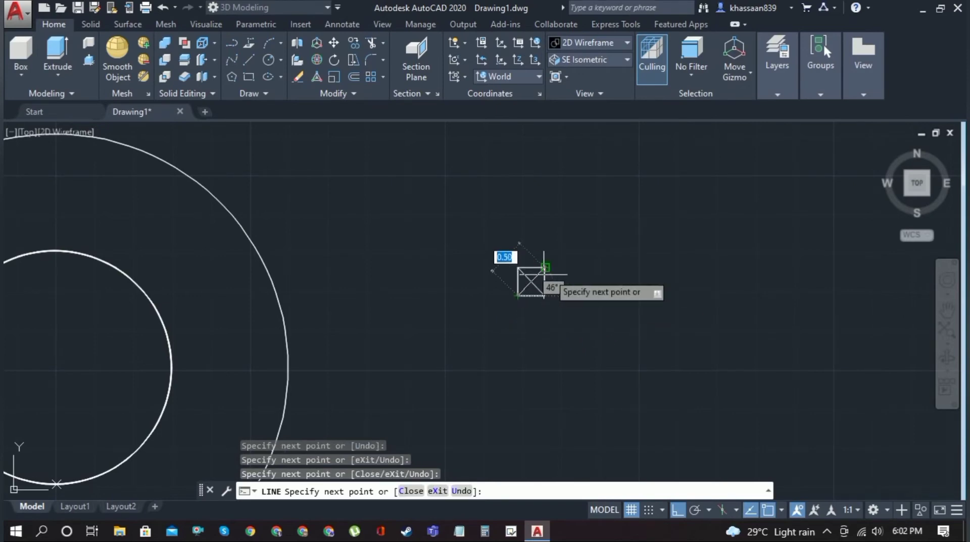
click(545, 268)
key(Escape)
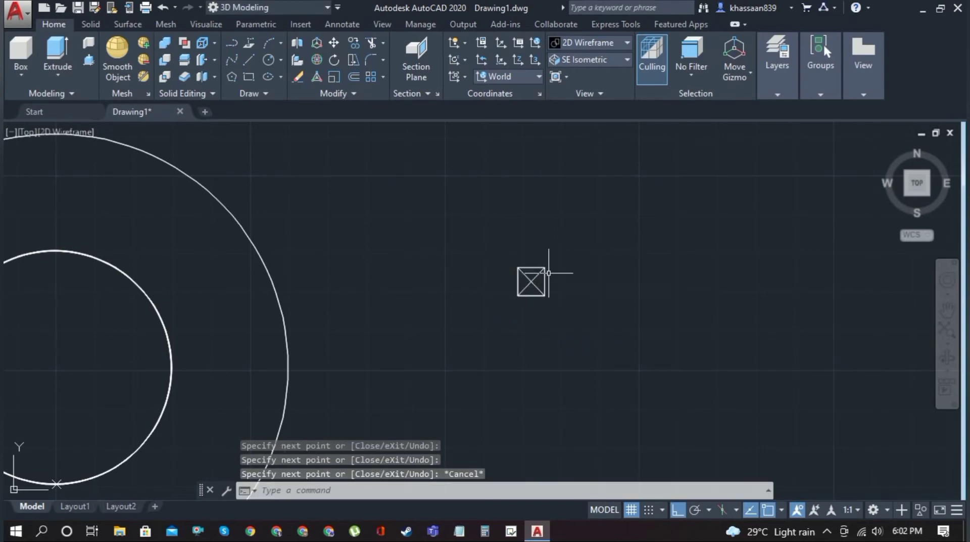
Copy the square from the crossing of its diagonals to the helix's start point on the shank's bottom circle.
click(353, 44)
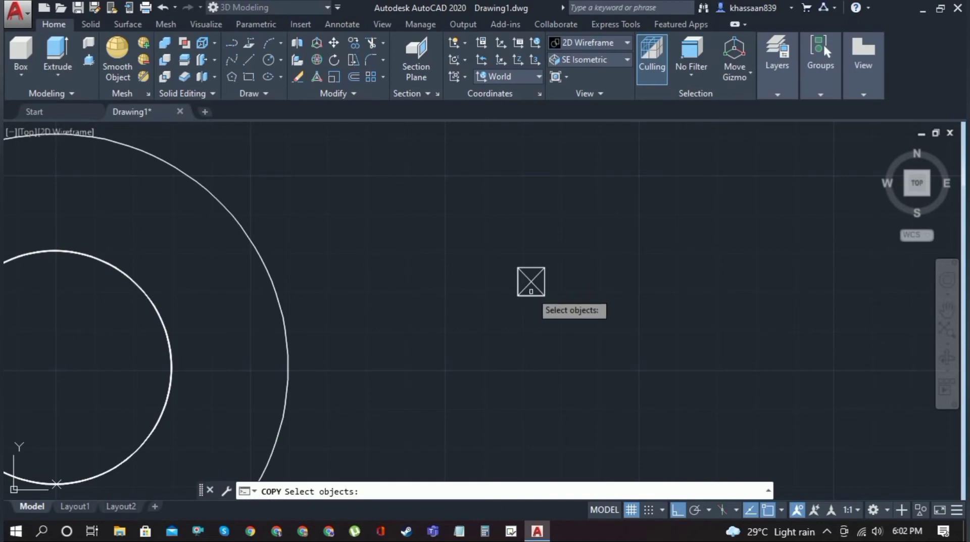
click(545, 281)
key(Return)
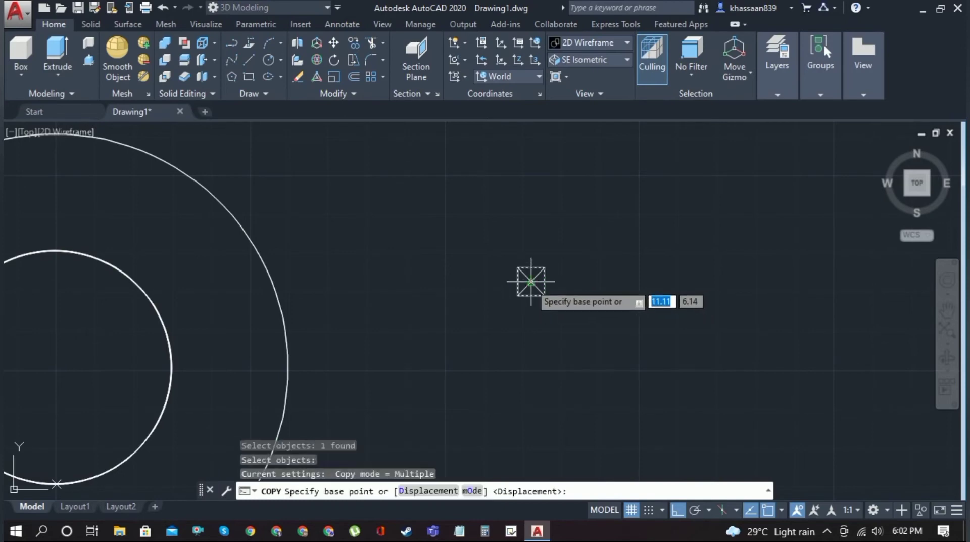
click(531, 281)
scroll(531, 281, down, 2)
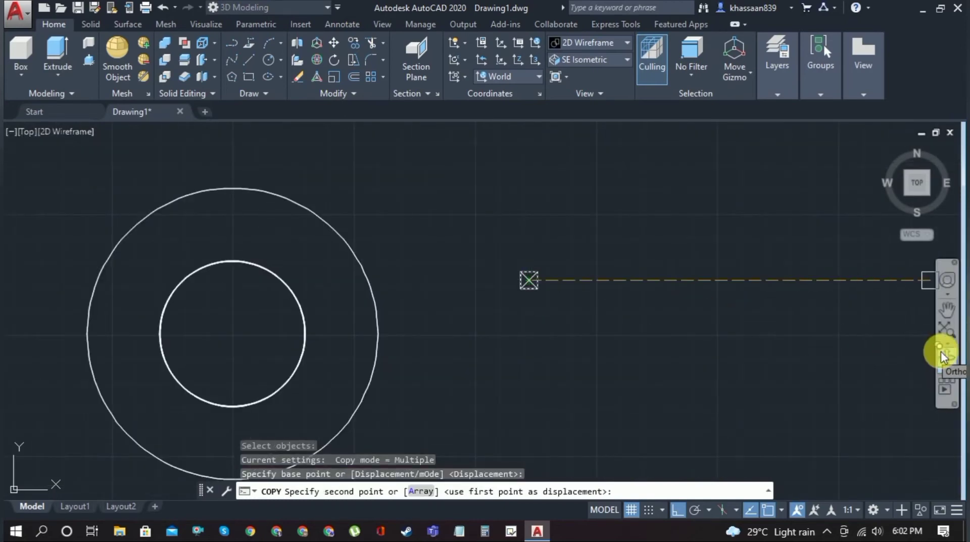
click(930, 195)
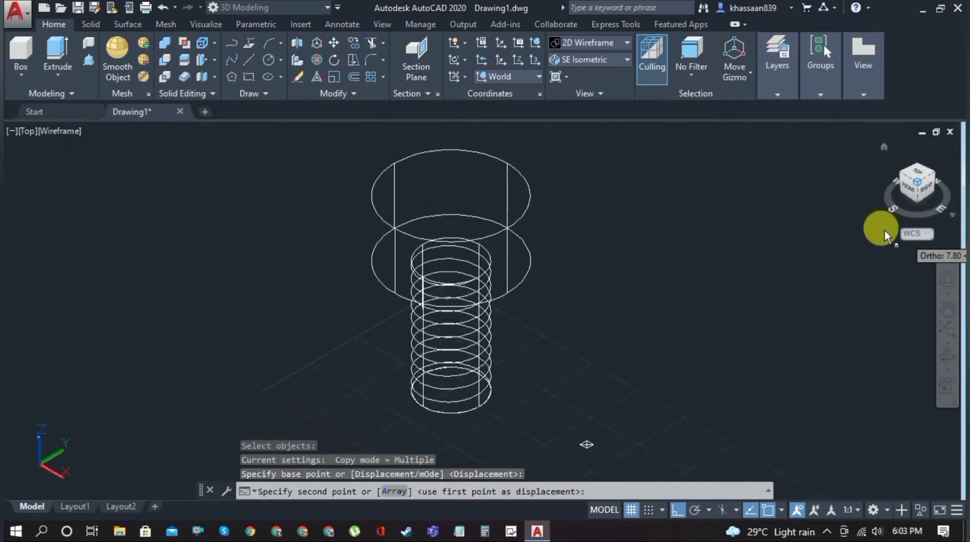
scroll(474, 401, up, 5)
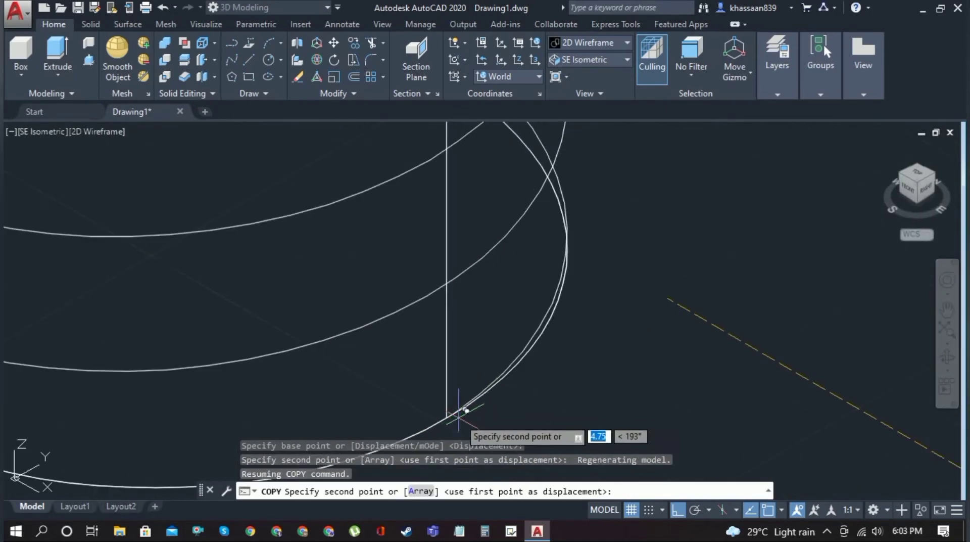
scroll(453, 413, down, 5)
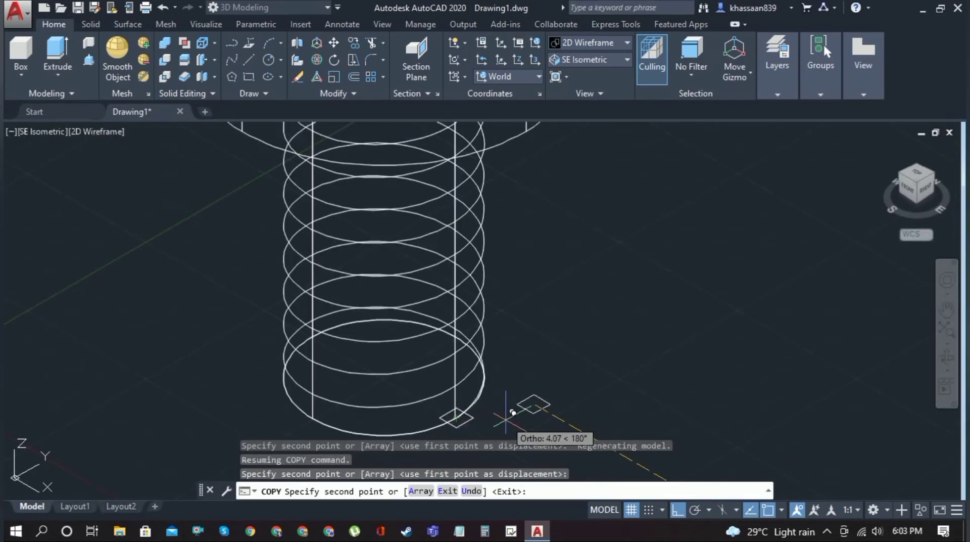
key(Escape)
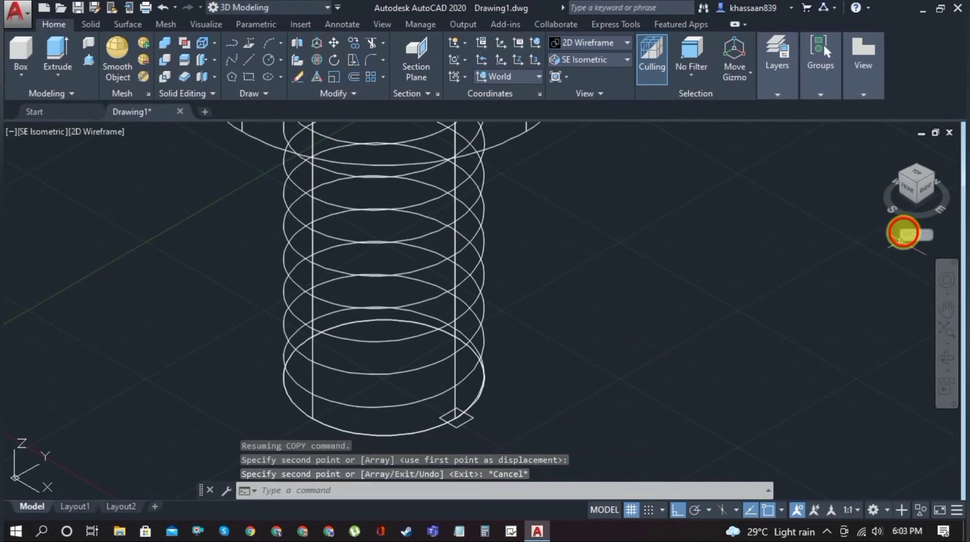
In the top view, rotate the copied square about its centre into a diamond orientation with ortho off.
click(917, 173)
scroll(506, 311, up, 4)
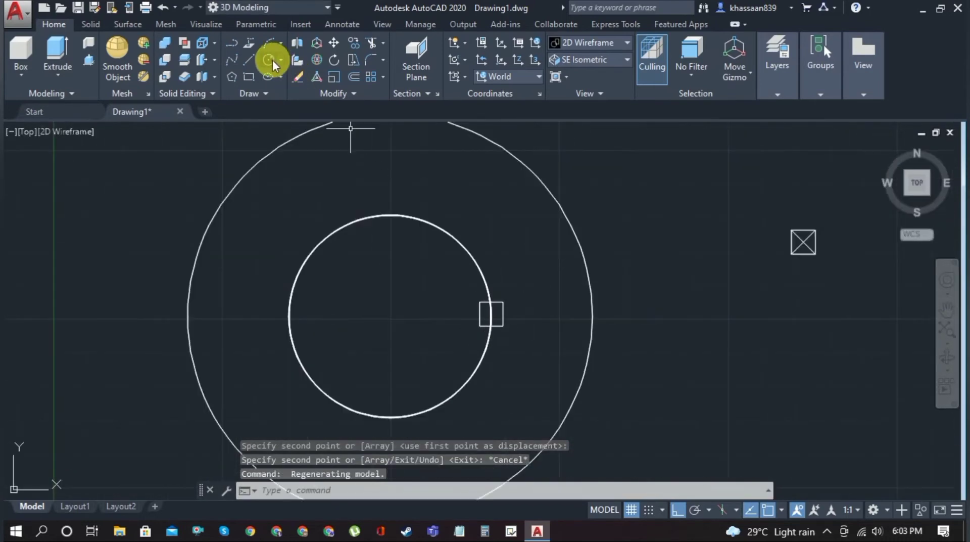
click(335, 57)
click(491, 313)
key(Return)
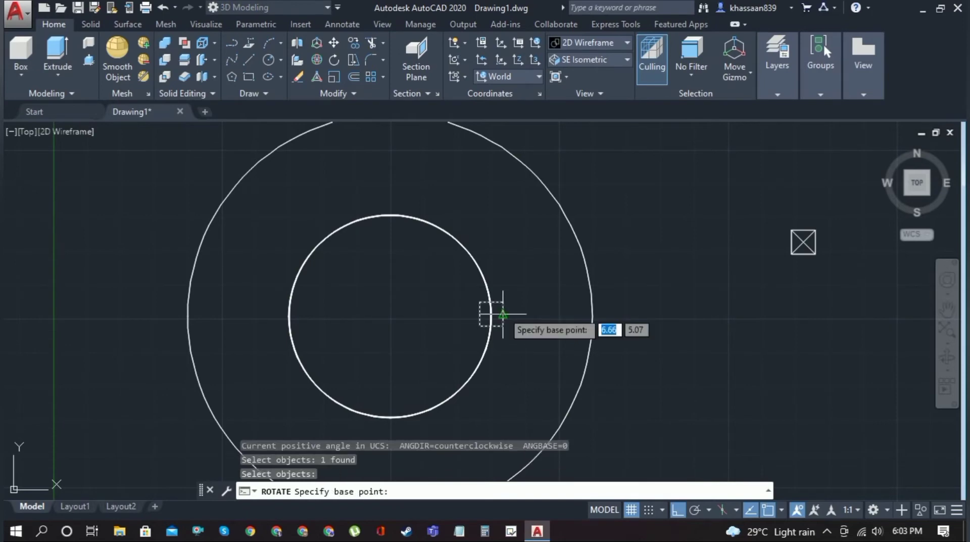
click(492, 313)
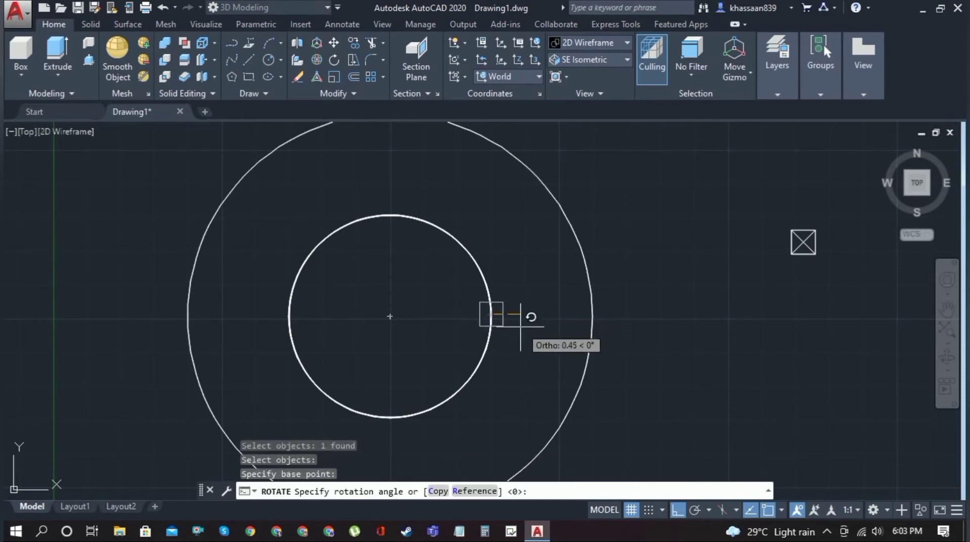
click(677, 509)
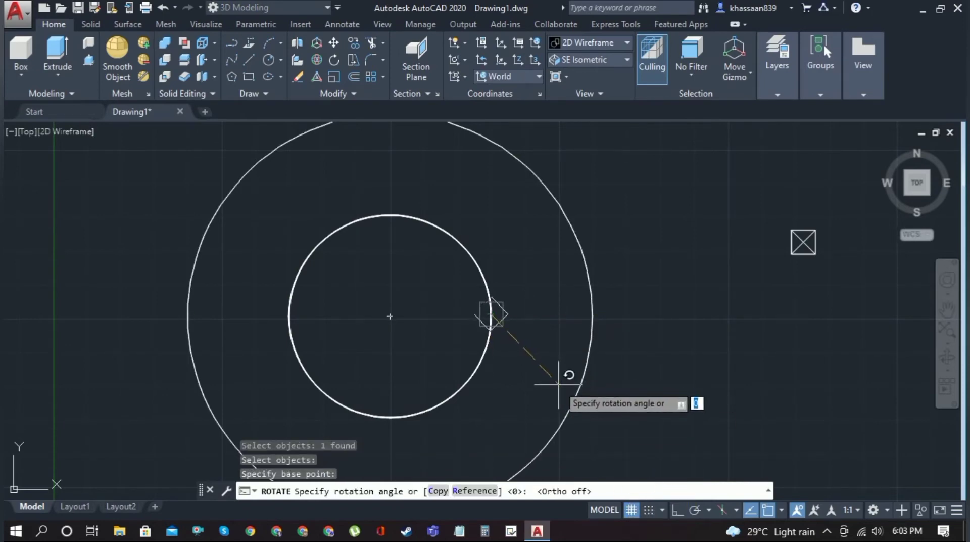
click(558, 383)
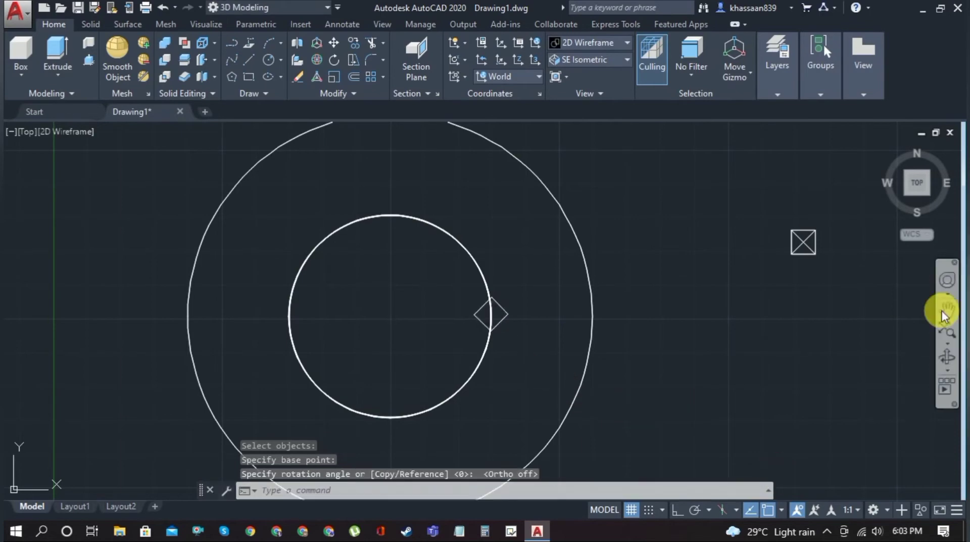
Sweep the rotated square along the helix around the shank as a solid, working in the SE isometric view.
click(931, 193)
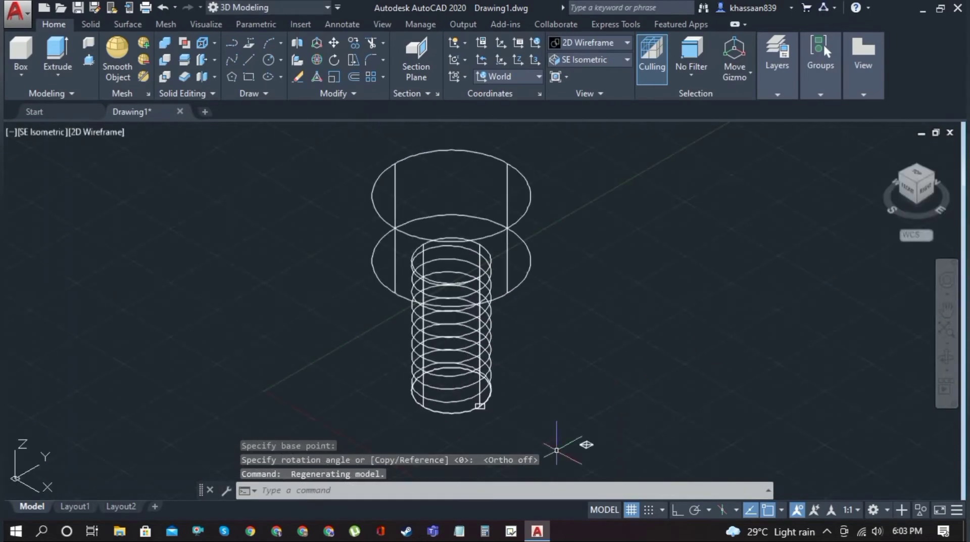
scroll(509, 412, up, 3)
click(949, 311)
drag(625, 348, 601, 360)
scroll(719, 389, down, 5)
key(Escape)
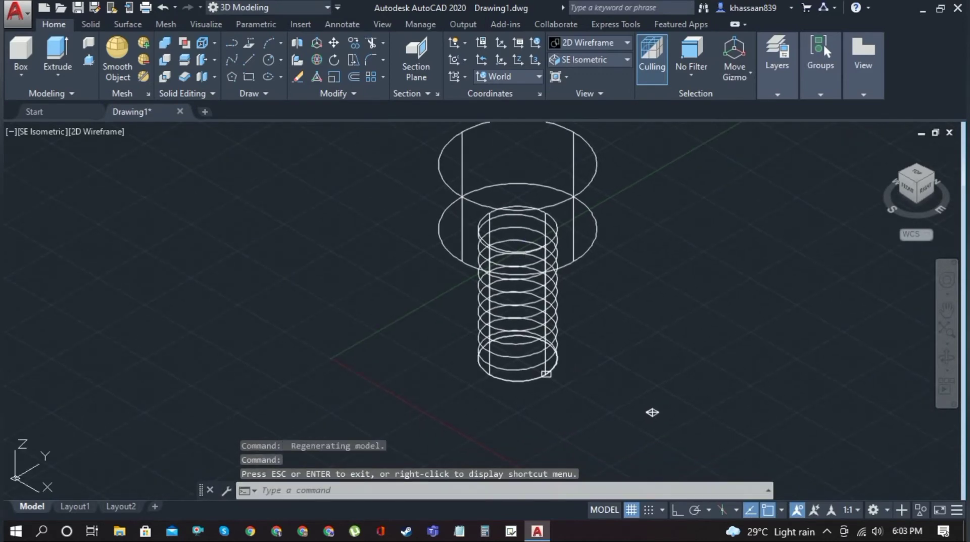
click(57, 75)
click(66, 178)
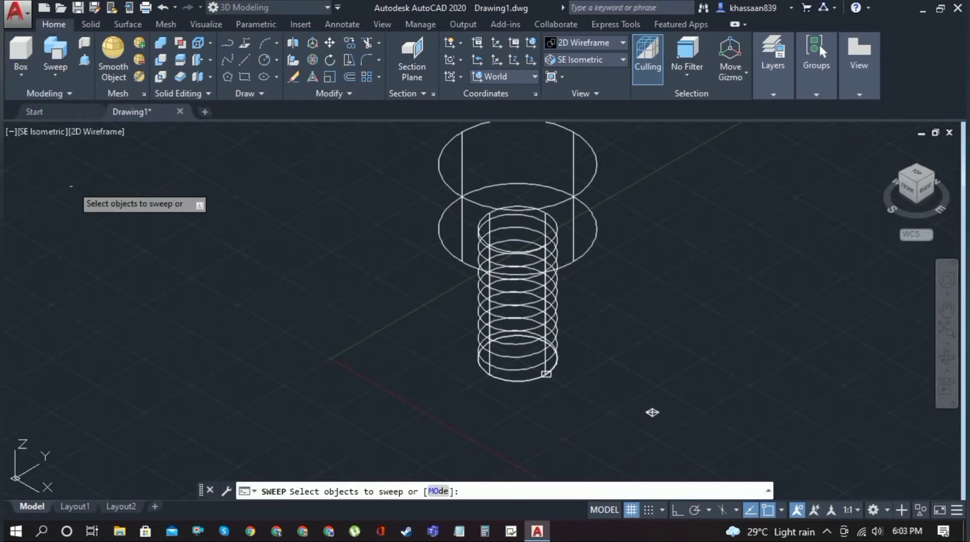
scroll(555, 380, up, 5)
click(519, 360)
right_click(544, 376)
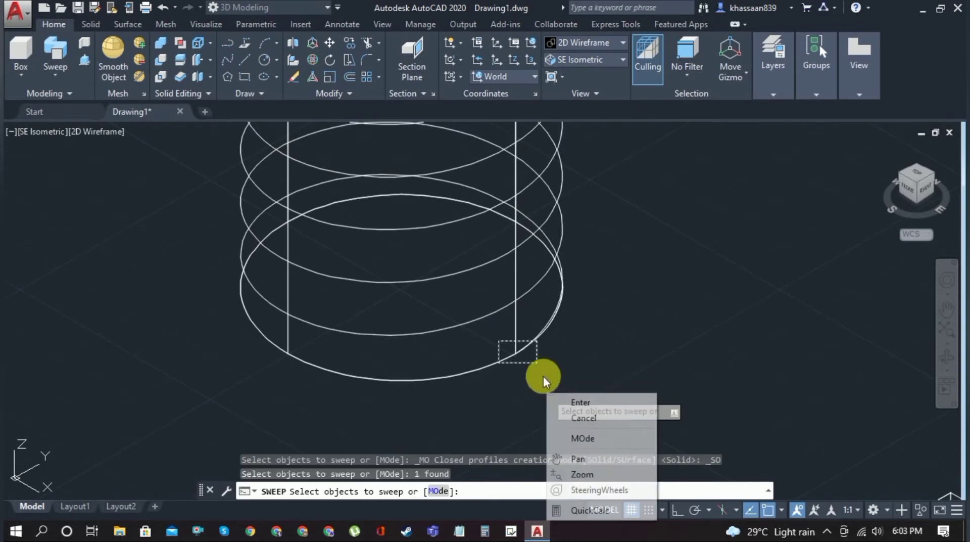
click(569, 402)
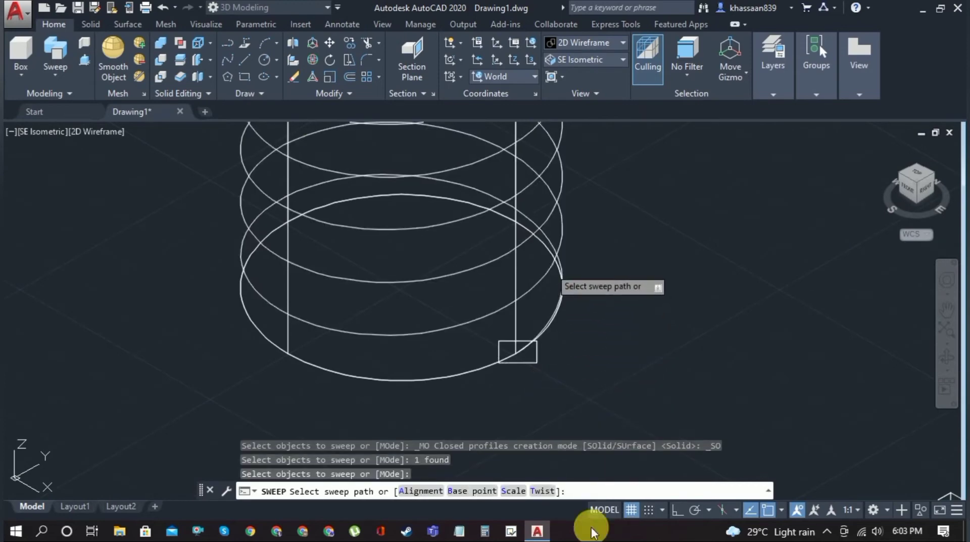
click(550, 269)
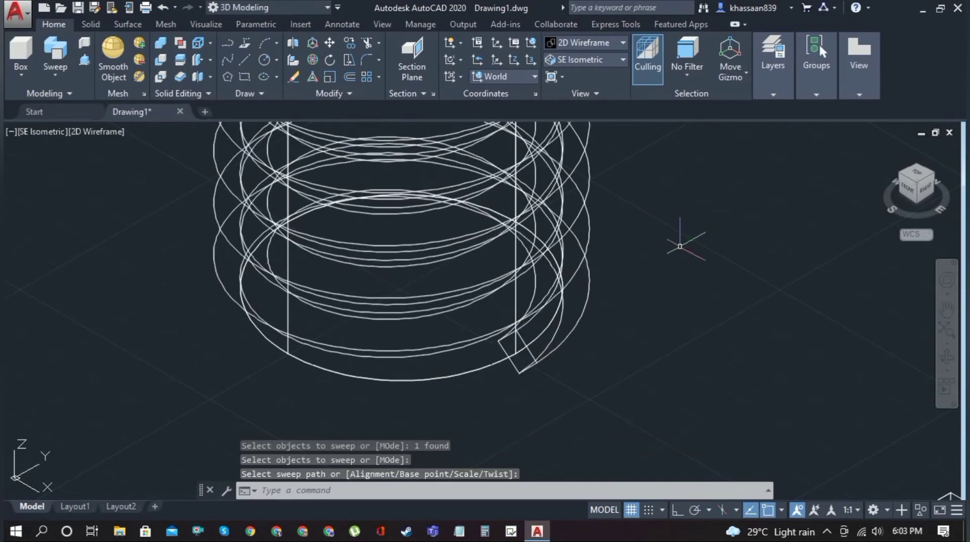
Change the visual style of the bolt and the swept thread coil to Realistic.
scroll(682, 247, down, 7)
click(947, 311)
drag(734, 239, 597, 330)
key(Escape)
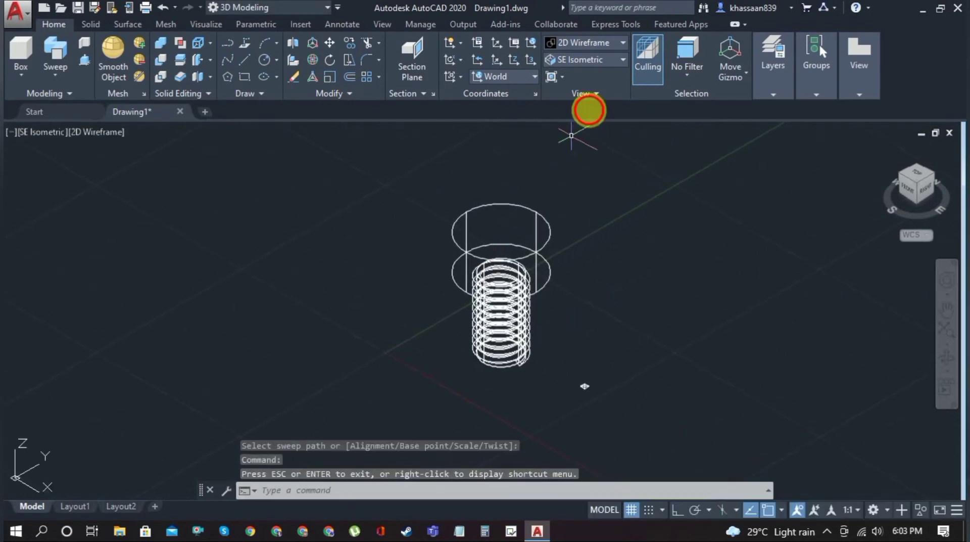
click(609, 44)
click(751, 91)
scroll(514, 375, up, 6)
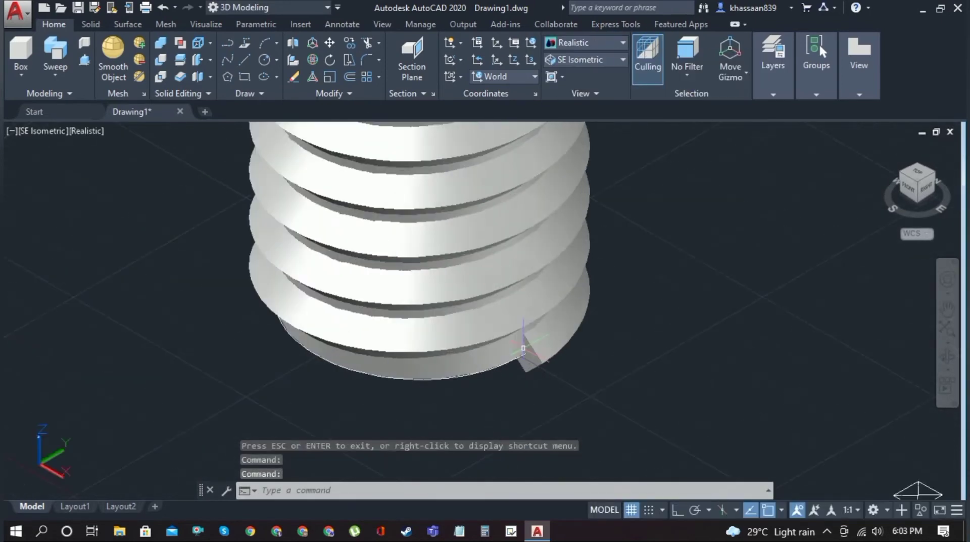
scroll(513, 375, down, 4)
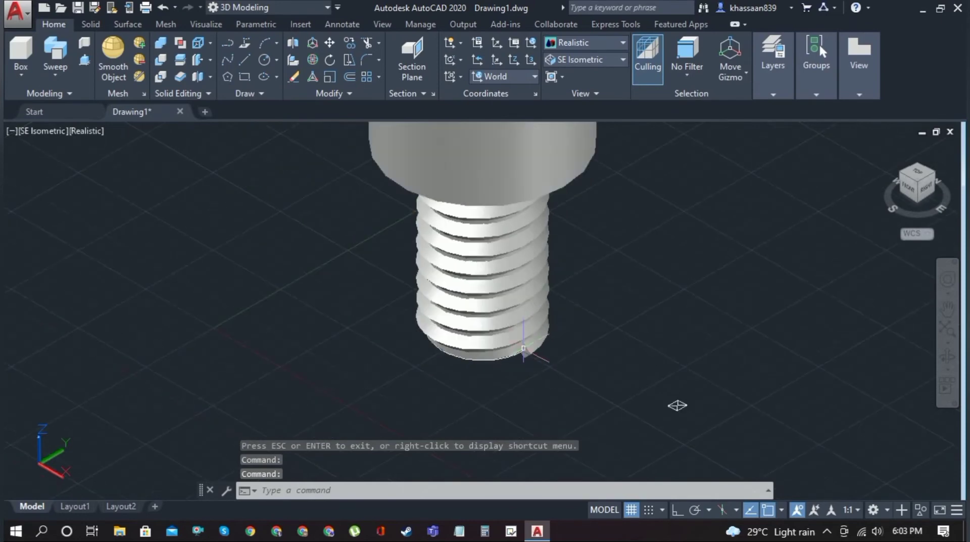
Subtract the swept coil from the bolt solid to cut the thread into the shank.
click(172, 59)
click(544, 217)
key(Return)
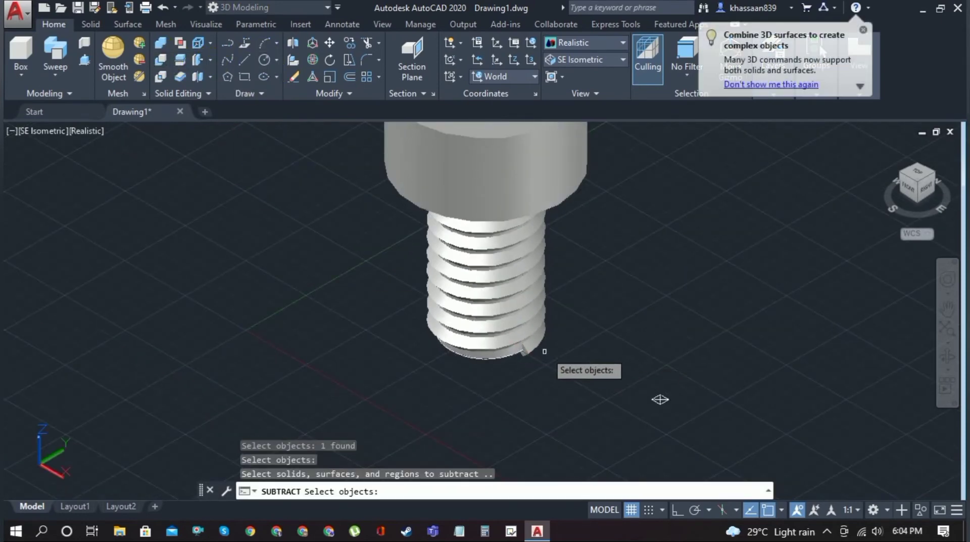
click(534, 345)
key(Return)
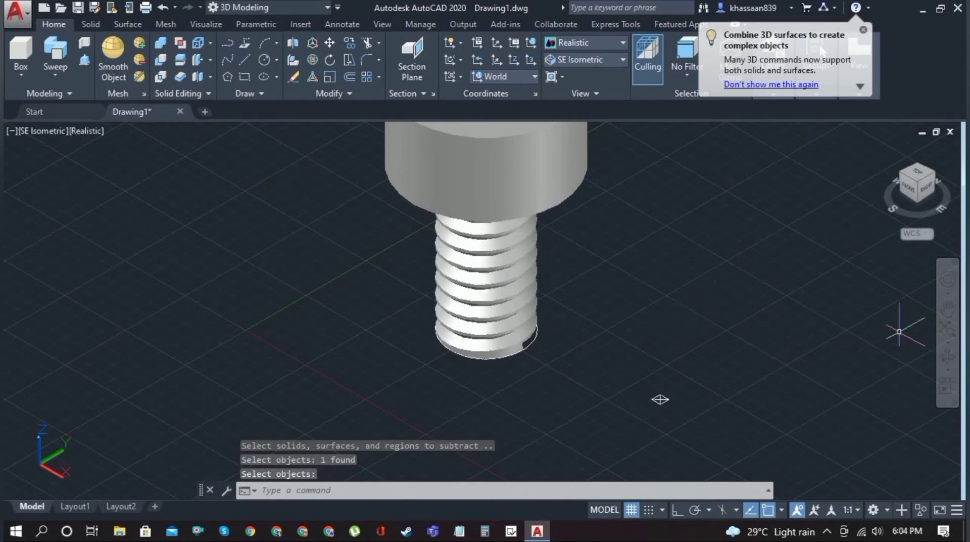
click(946, 363)
drag(678, 353, 522, 363)
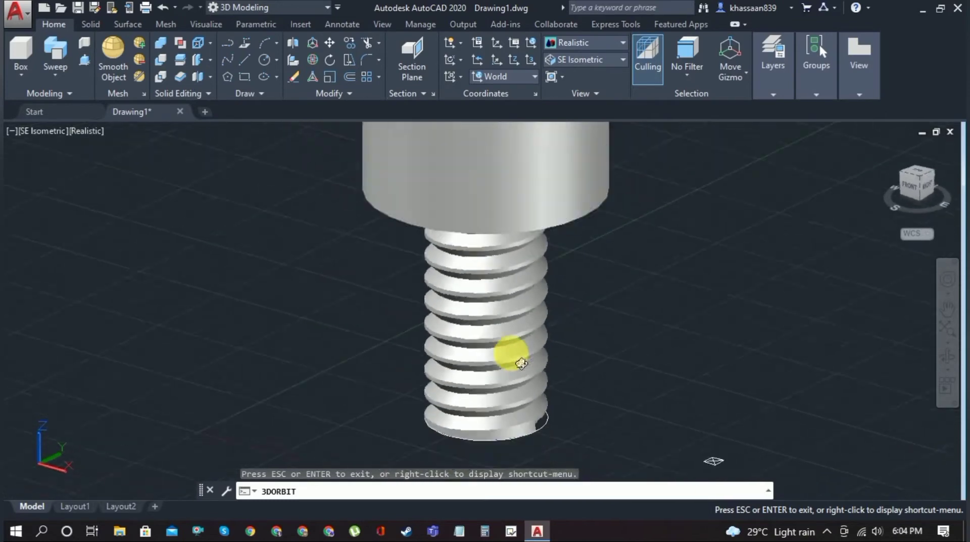
In the top view, draw a 3-unit line from the centre of the bolt head's top face to its edge with ortho on.
scroll(521, 361, down, 5)
scroll(547, 198, up, 2)
click(946, 357)
drag(701, 330, 680, 327)
key(Escape)
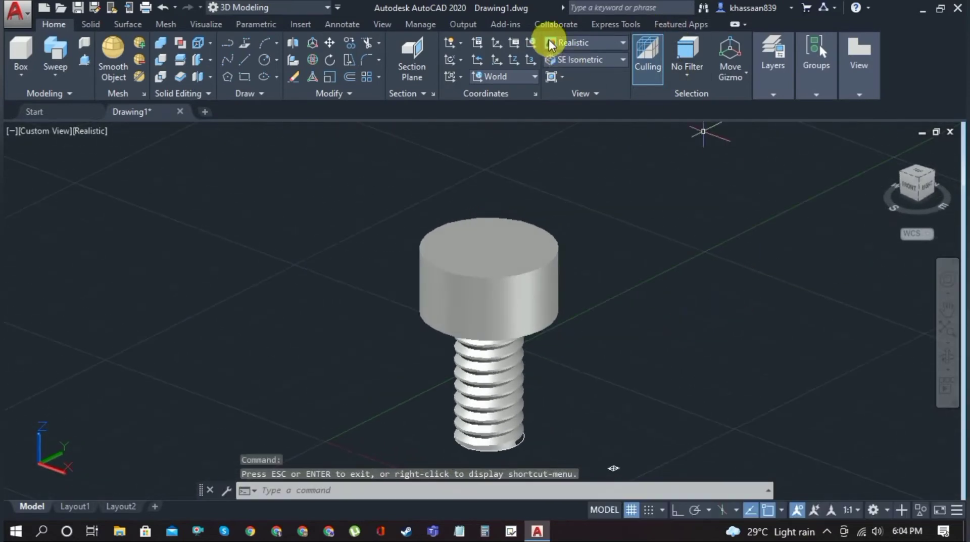
click(912, 175)
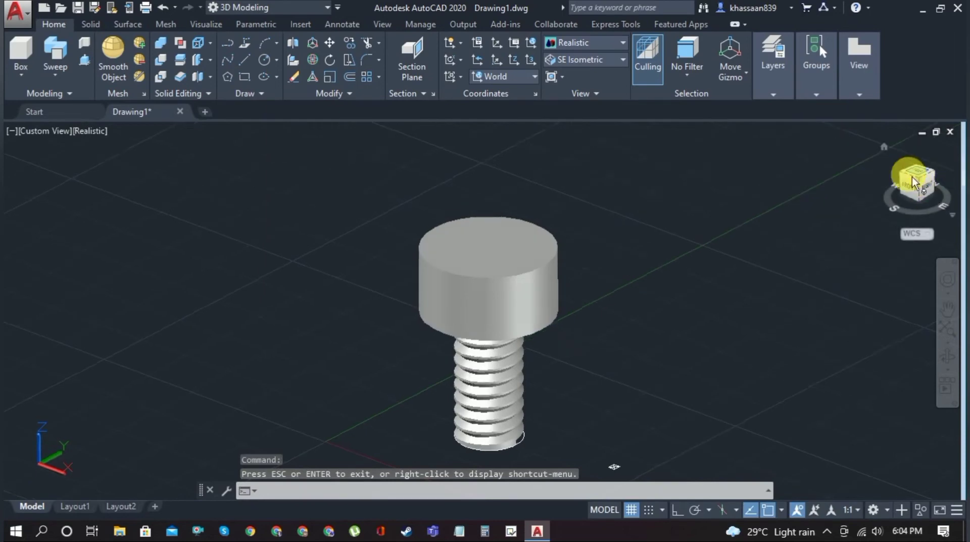
click(244, 60)
click(439, 312)
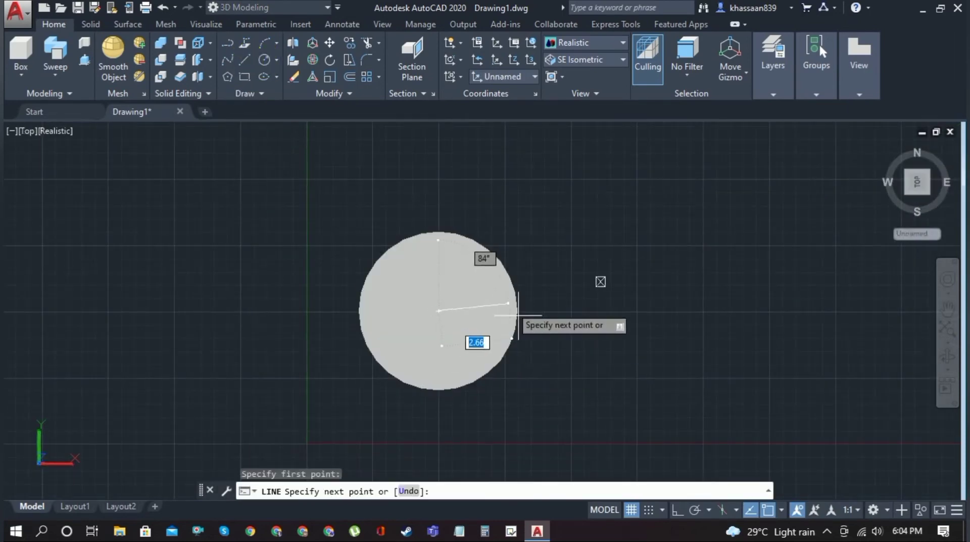
click(677, 511)
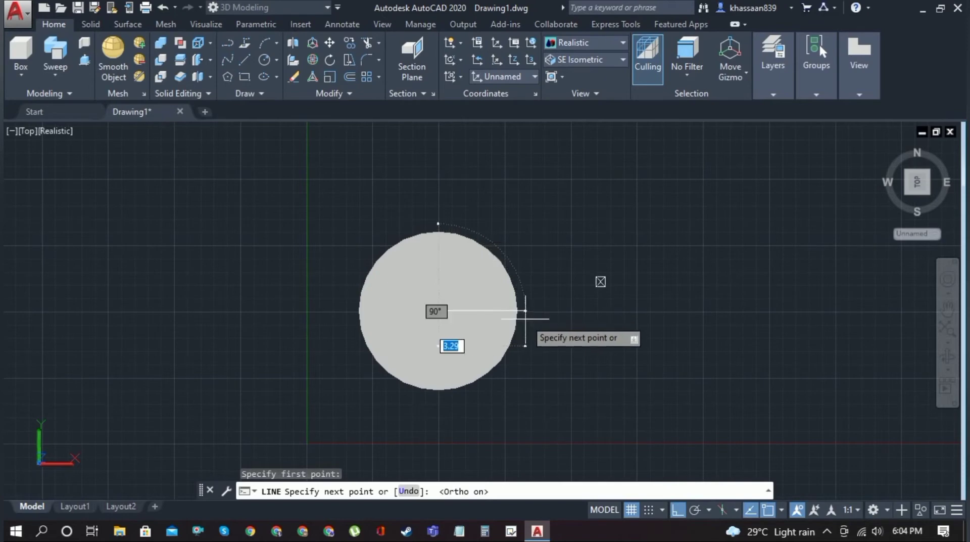
text(3)
key(Return)
key(Escape)
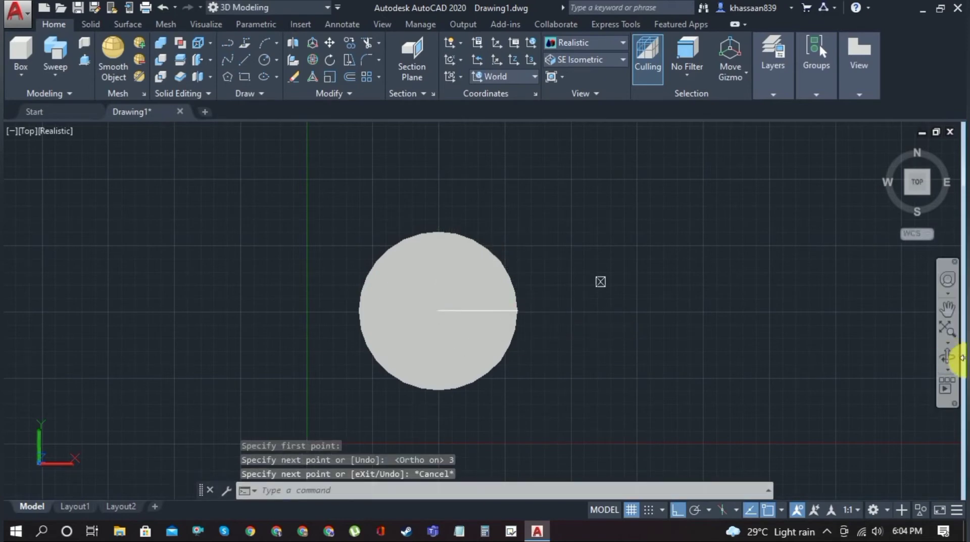
click(947, 356)
drag(905, 367, 763, 251)
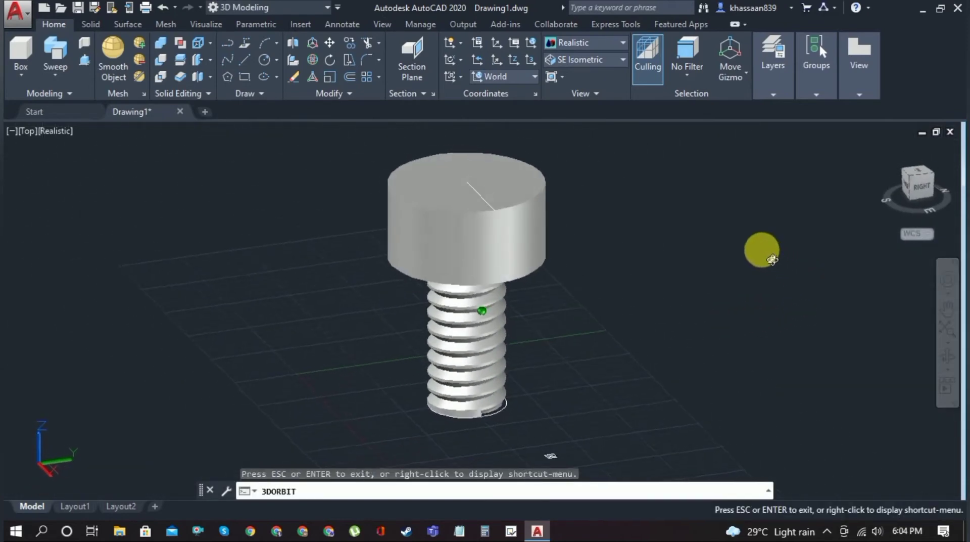
key(Escape)
click(927, 187)
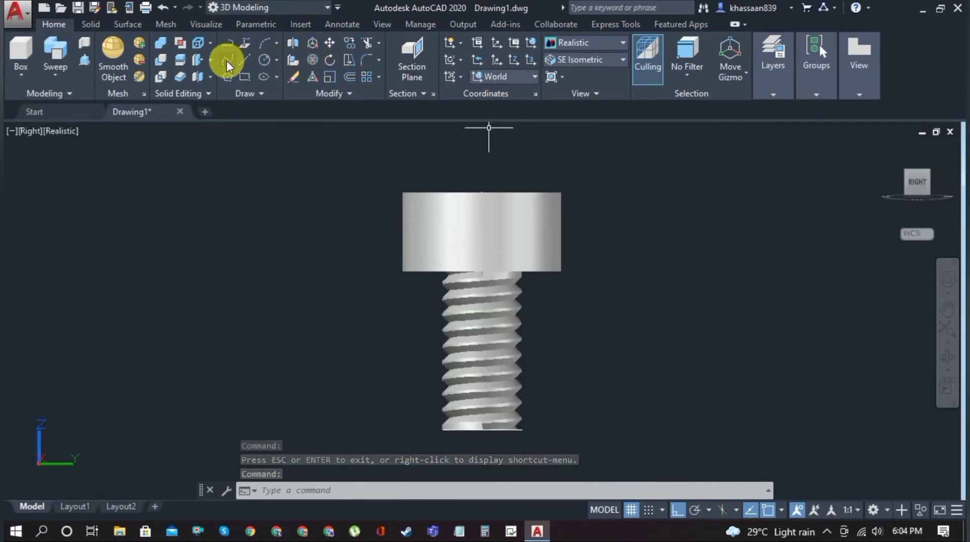
click(267, 46)
click(482, 192)
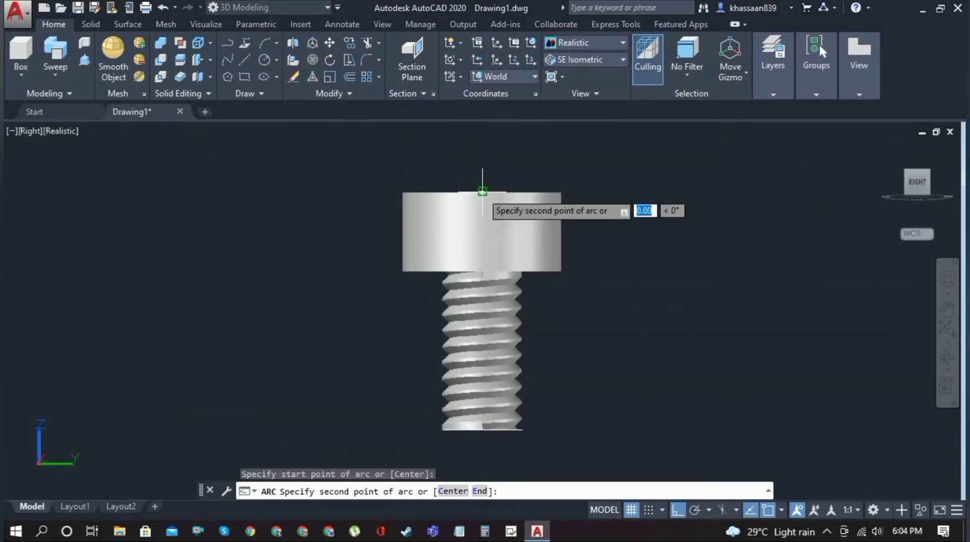
key(Escape)
Set the UCS to Right and, with ortho off, draw a three-point arc from the centre of the head's top face to its underside's centre.
click(521, 77)
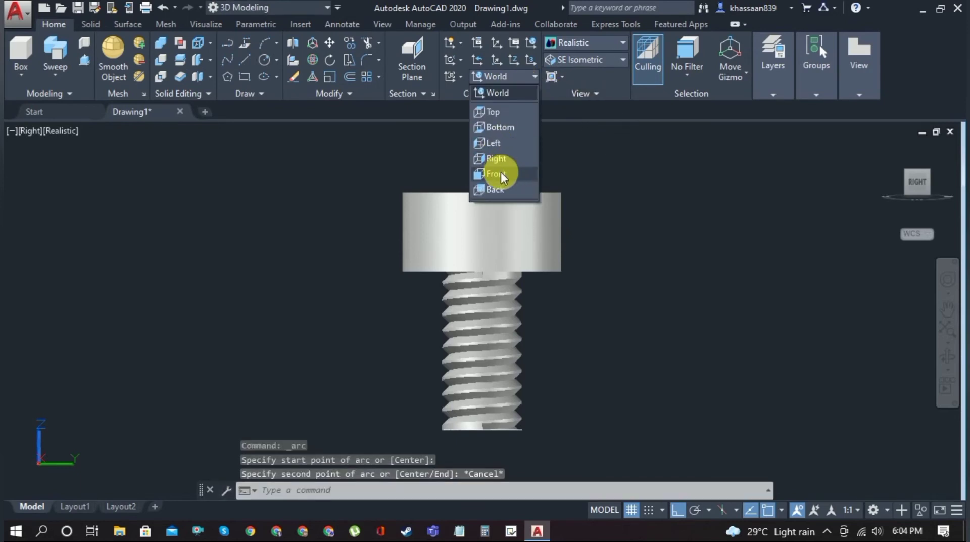
click(498, 159)
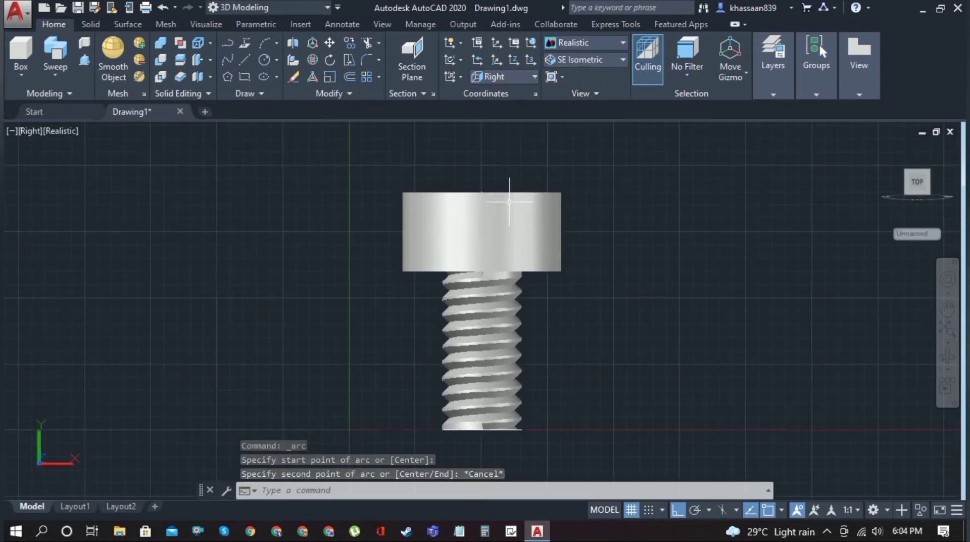
click(262, 45)
click(481, 192)
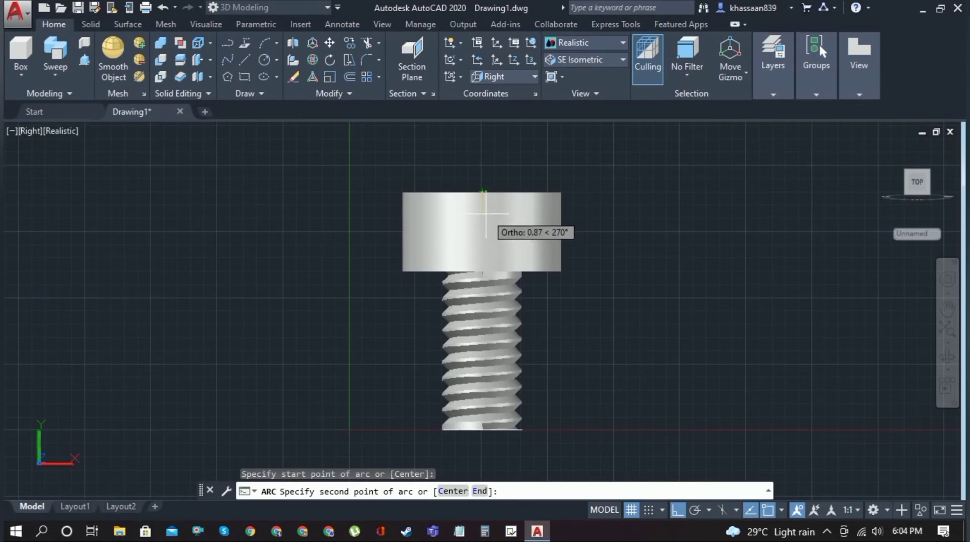
click(677, 509)
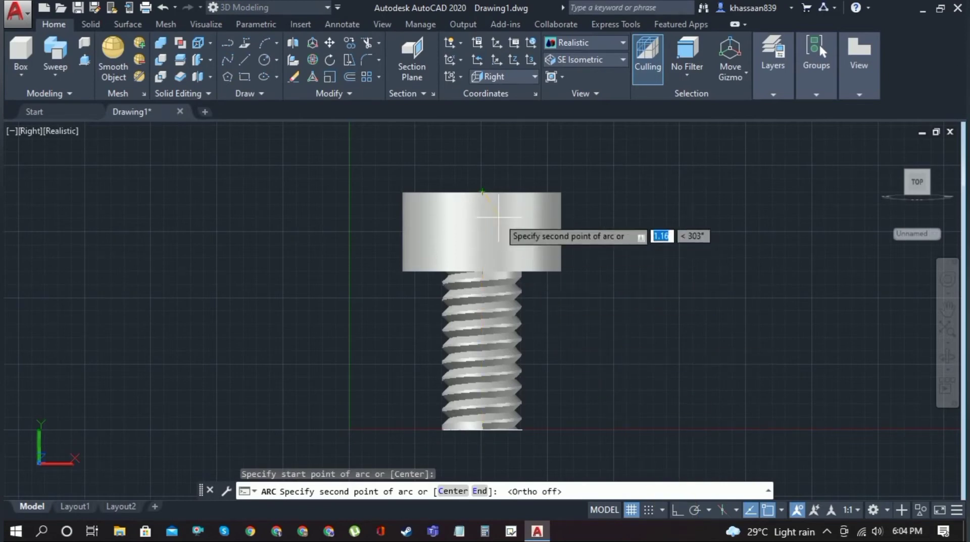
click(468, 232)
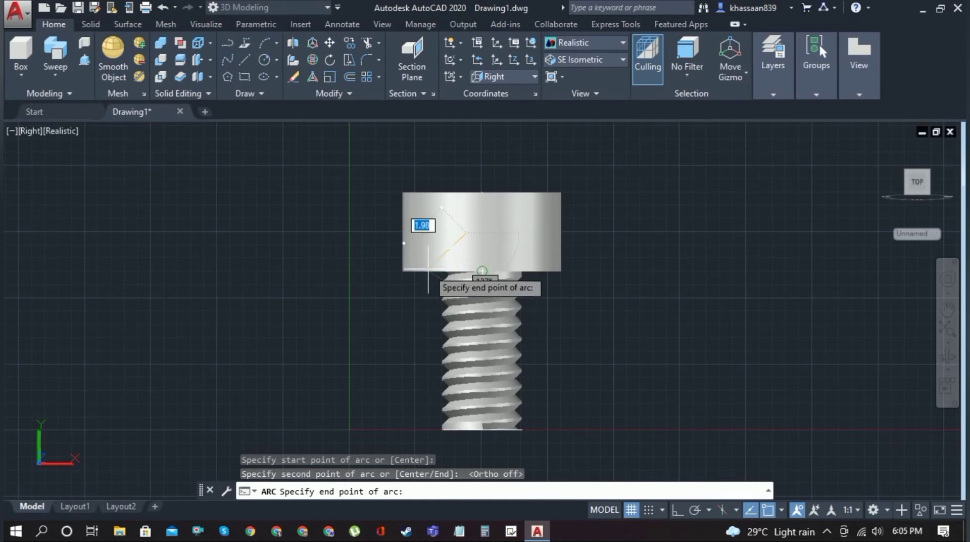
key(Escape)
Erase the arc inside the bolt head, working in the 2D Wireframe visual style.
click(948, 354)
drag(540, 277, 596, 311)
key(Escape)
click(561, 42)
click(557, 65)
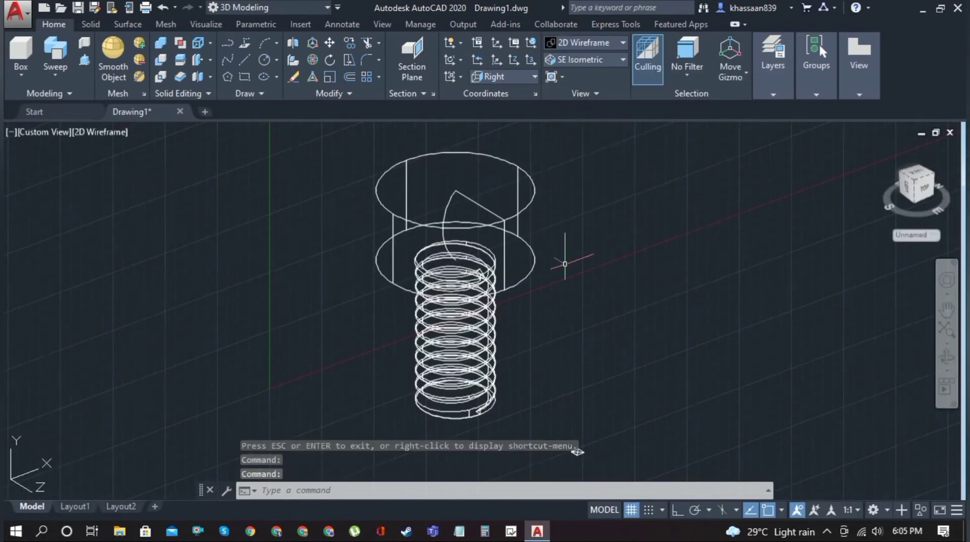
click(445, 217)
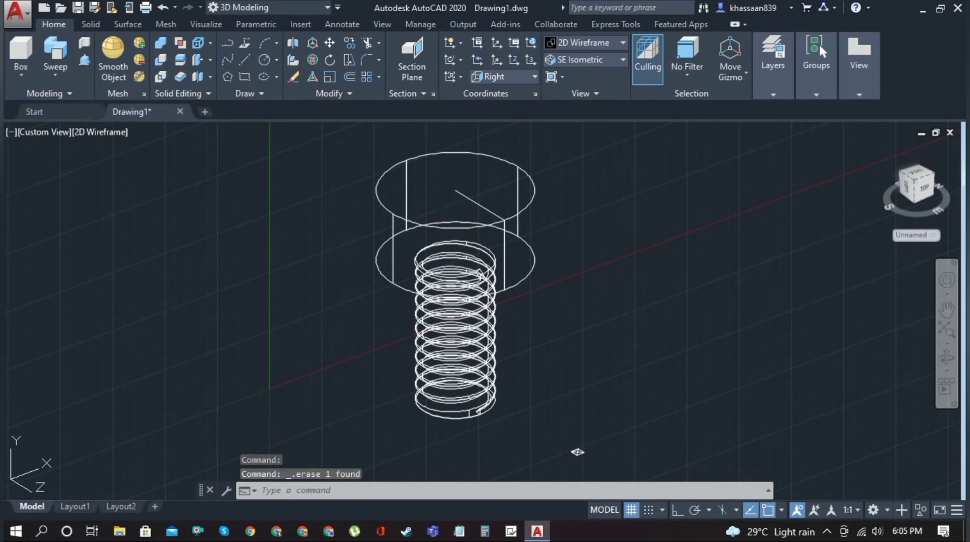
In the Realistic style, draw a three-point arc from the radius line's outer end to the centre of the head's underside.
click(579, 43)
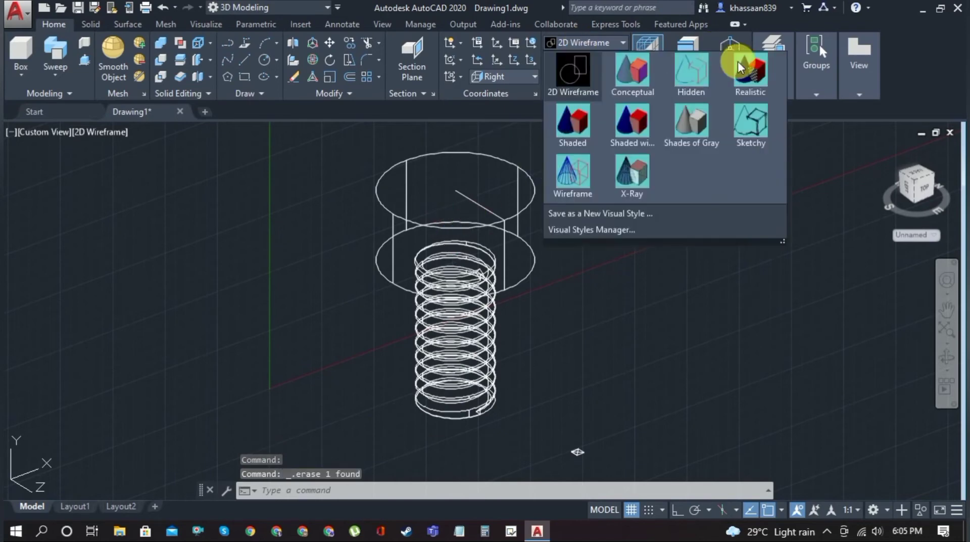
click(738, 62)
click(267, 47)
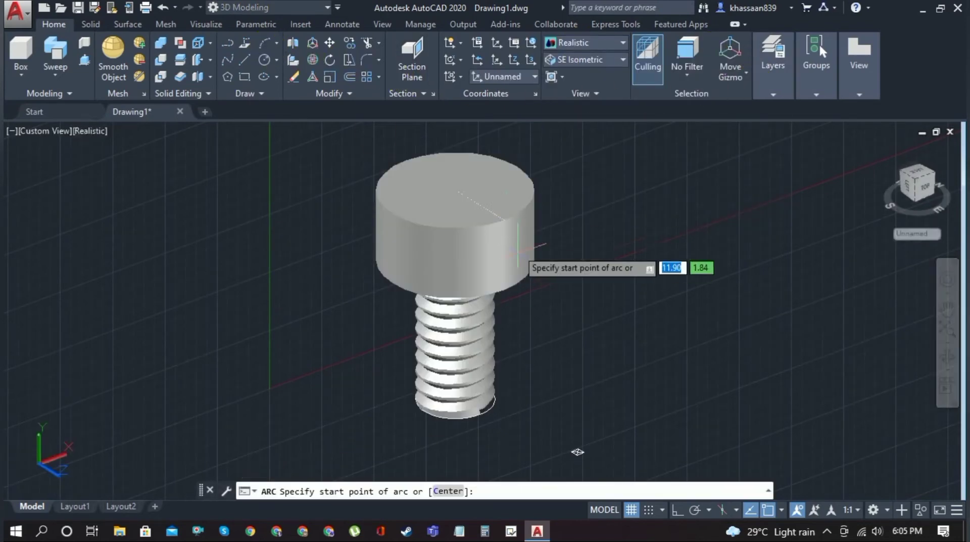
click(504, 220)
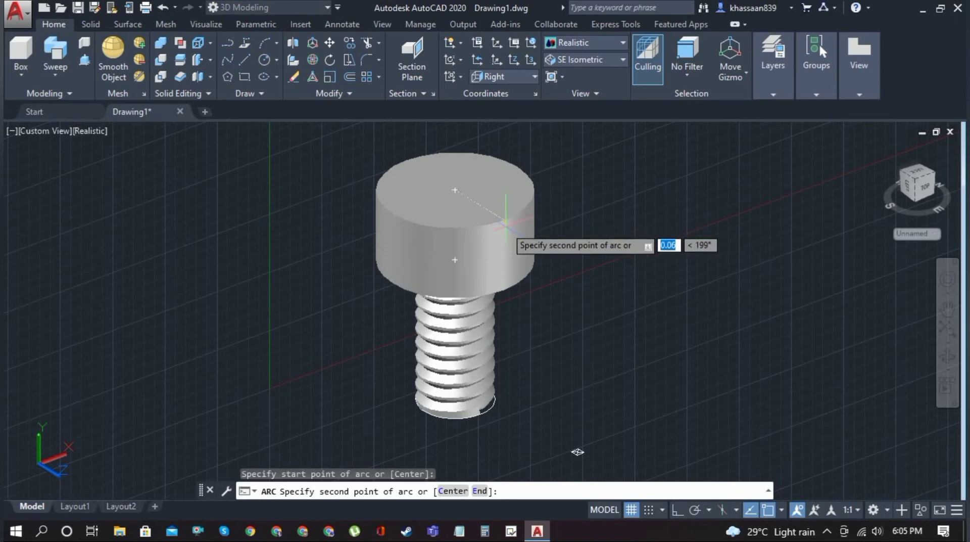
click(500, 264)
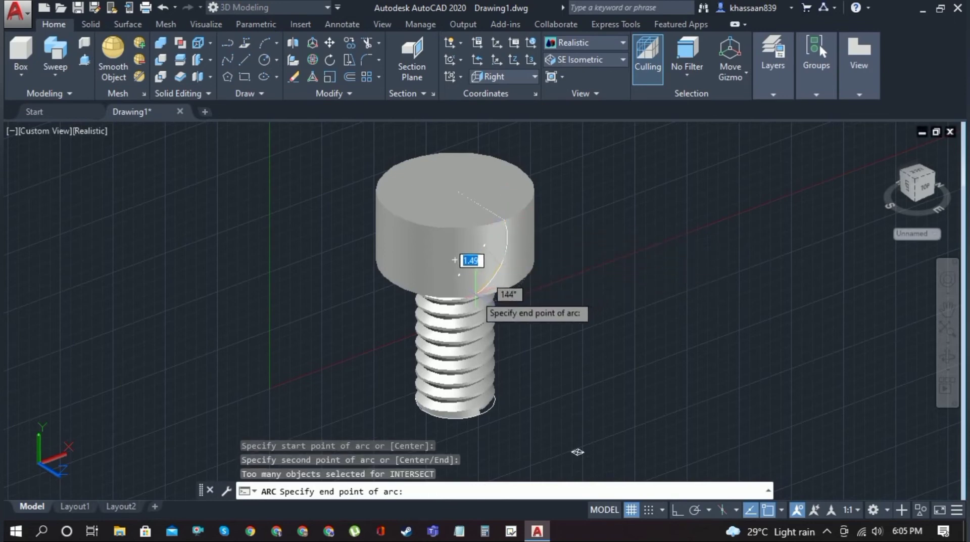
click(455, 260)
click(948, 353)
drag(645, 368, 540, 317)
key(Escape)
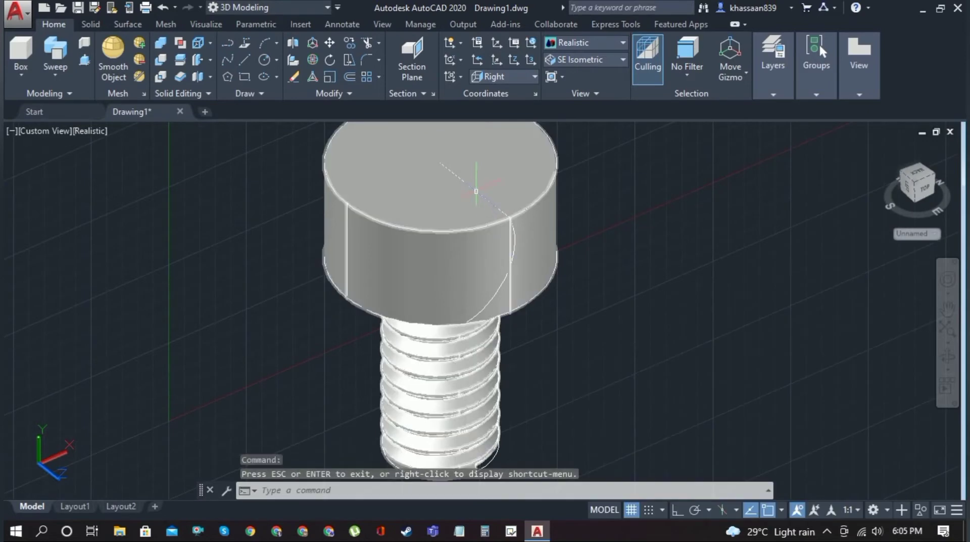
Change the visual style to 2D Wireframe and set the UCS back to World.
click(609, 44)
click(582, 71)
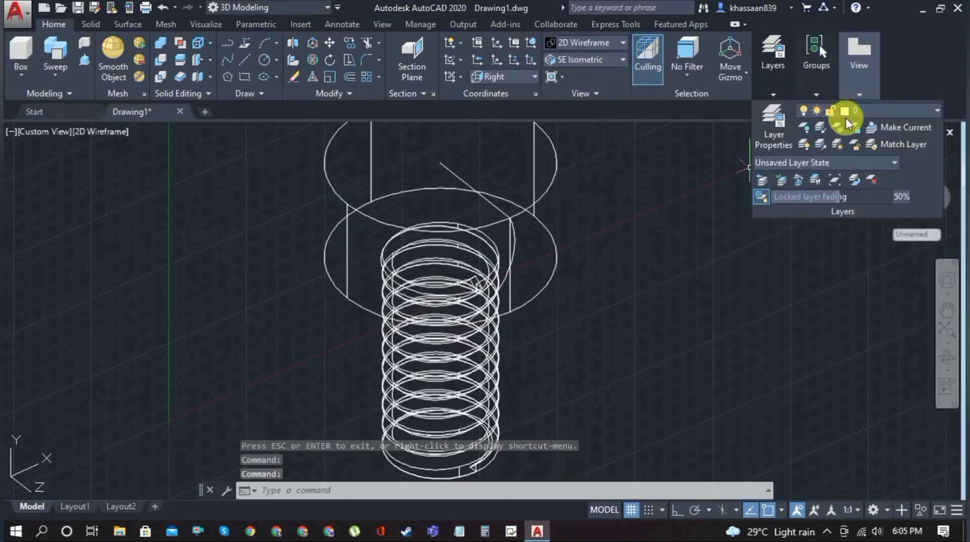
click(748, 303)
key(Escape)
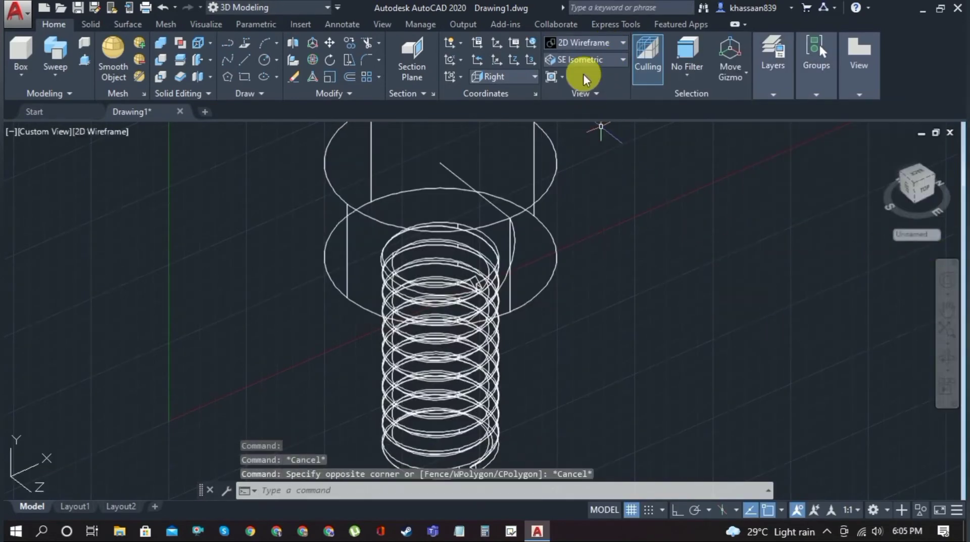
click(533, 76)
click(493, 96)
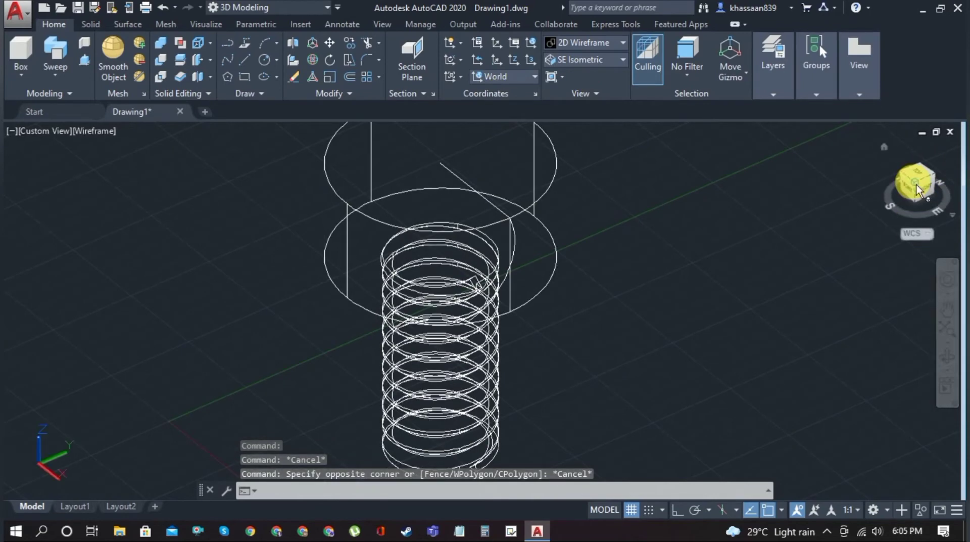
Erase the radius line on the head's top face and the arc running down to the head's underside.
click(917, 184)
click(486, 215)
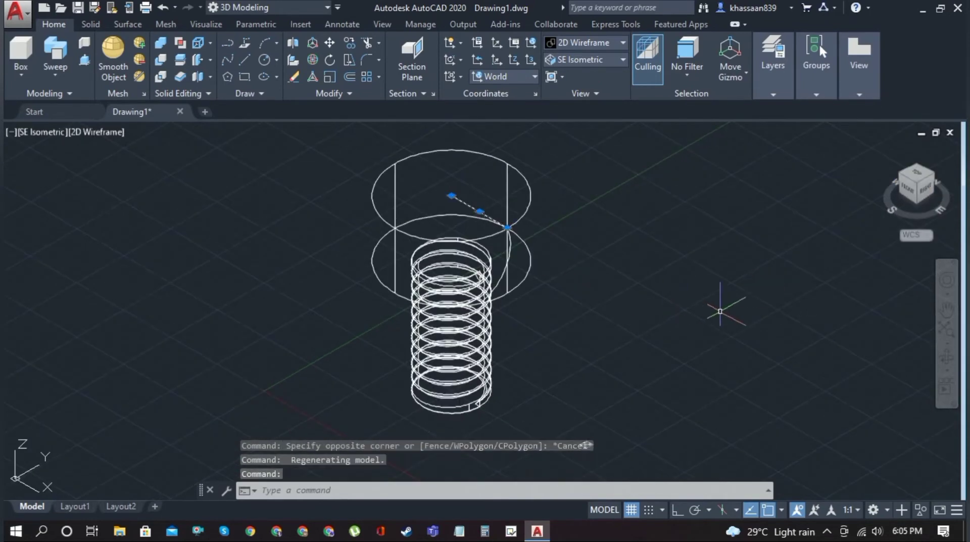
key(Delete)
click(943, 355)
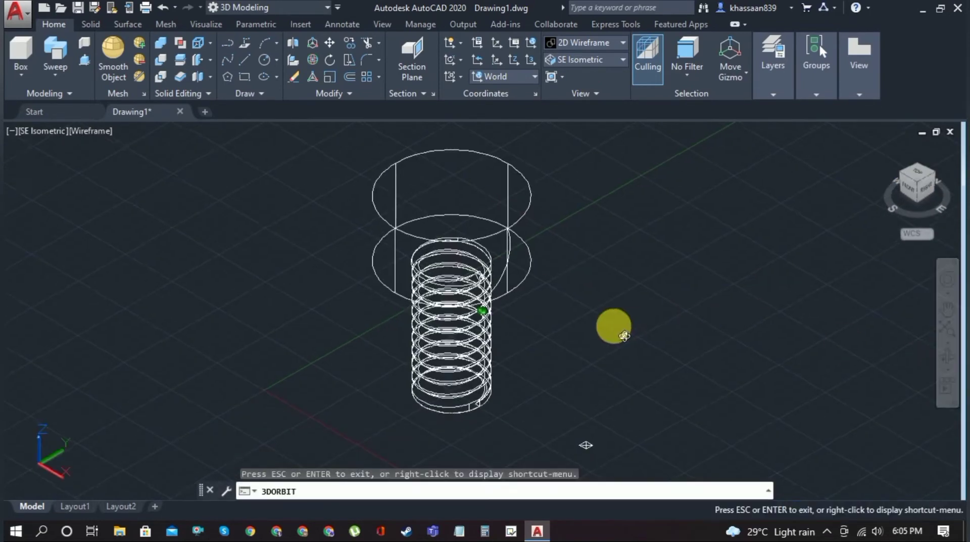
drag(615, 327, 626, 338)
key(Escape)
click(489, 77)
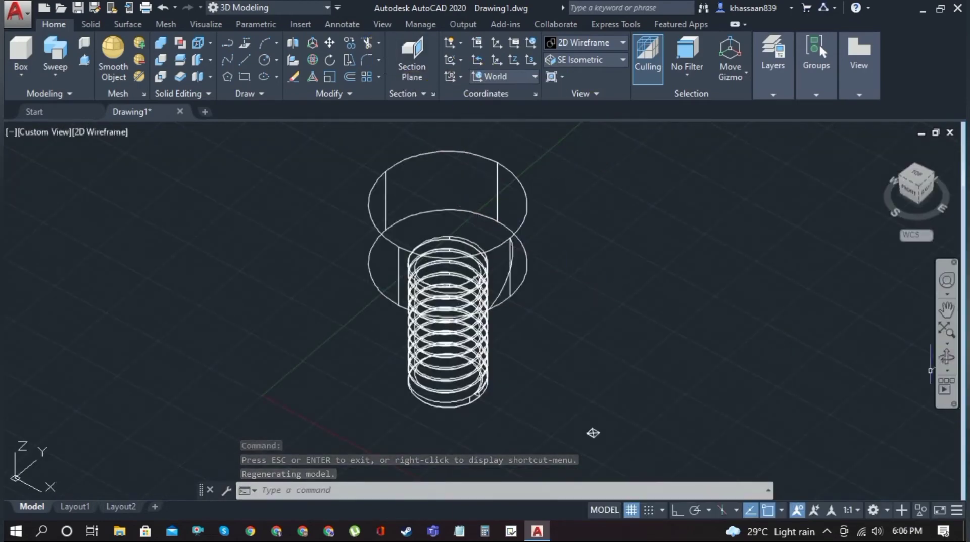
click(946, 357)
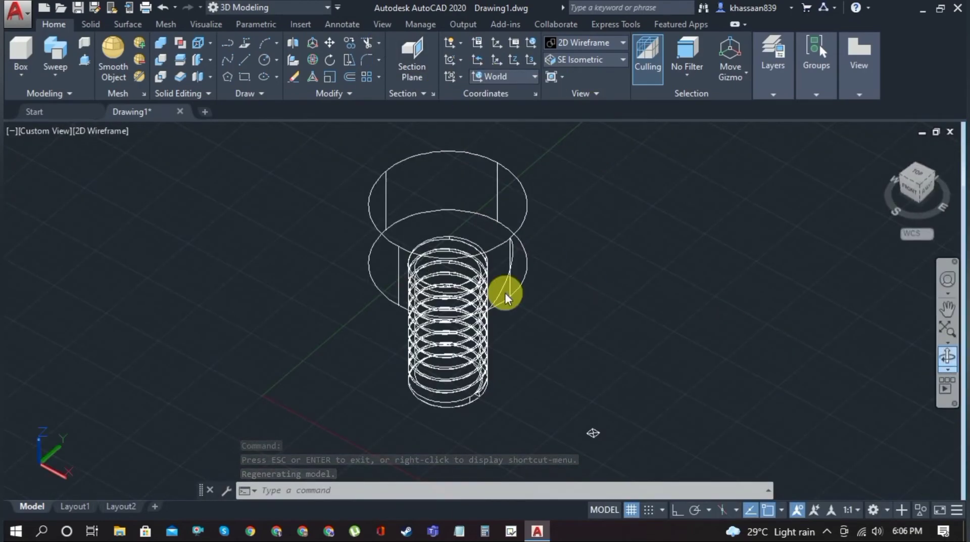
drag(506, 295, 480, 284)
key(Escape)
click(509, 292)
key(Delete)
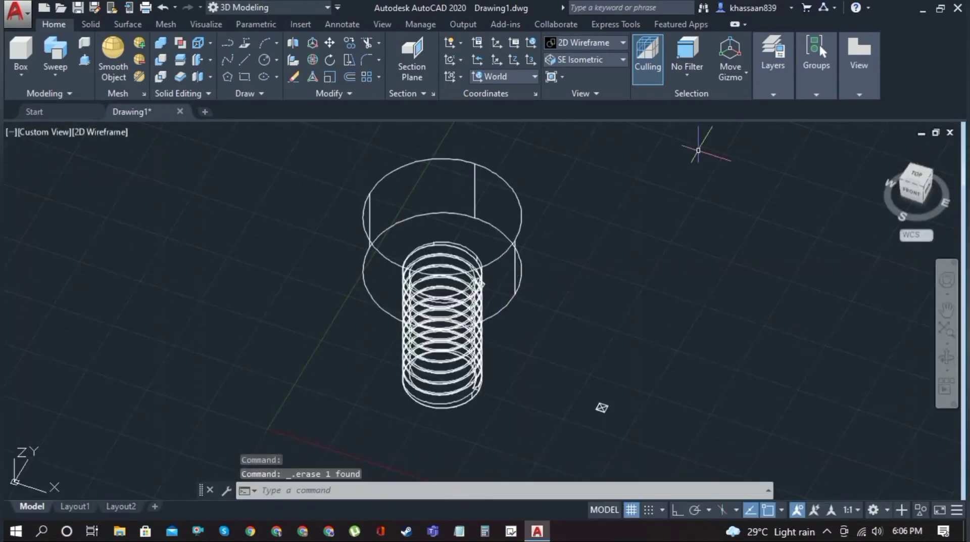
Start a helix at the centre of the head's top face with base radius 3 and top radius 3.
click(946, 356)
drag(598, 353, 578, 319)
key(Escape)
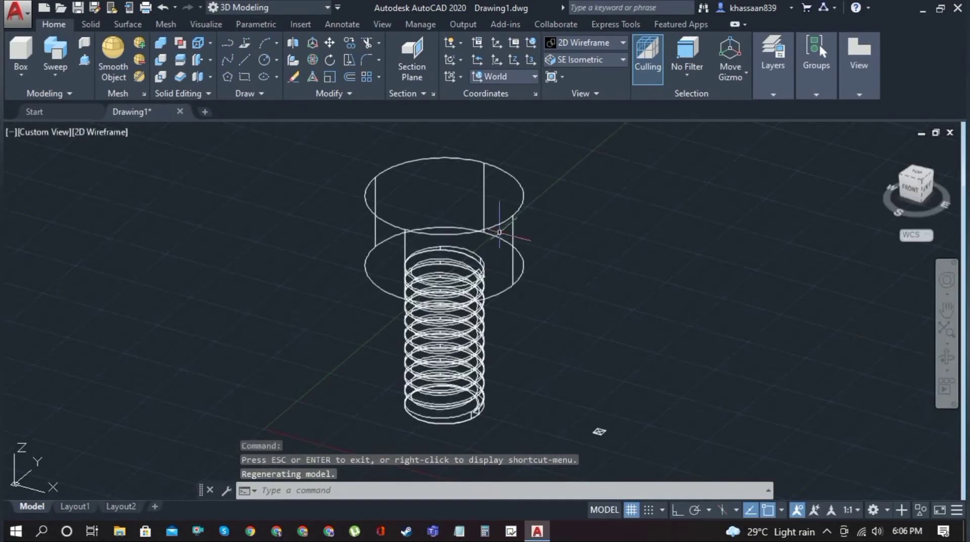
click(245, 93)
click(226, 110)
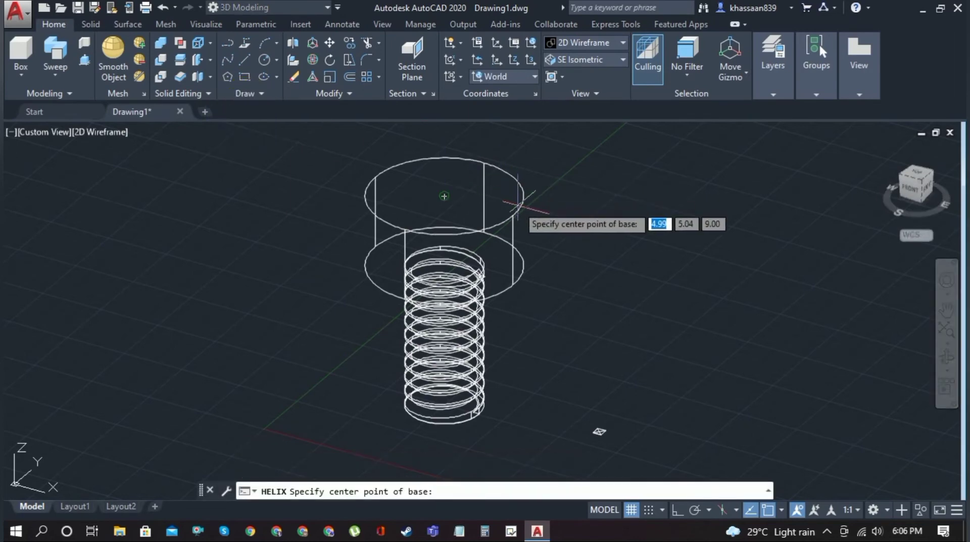
click(444, 196)
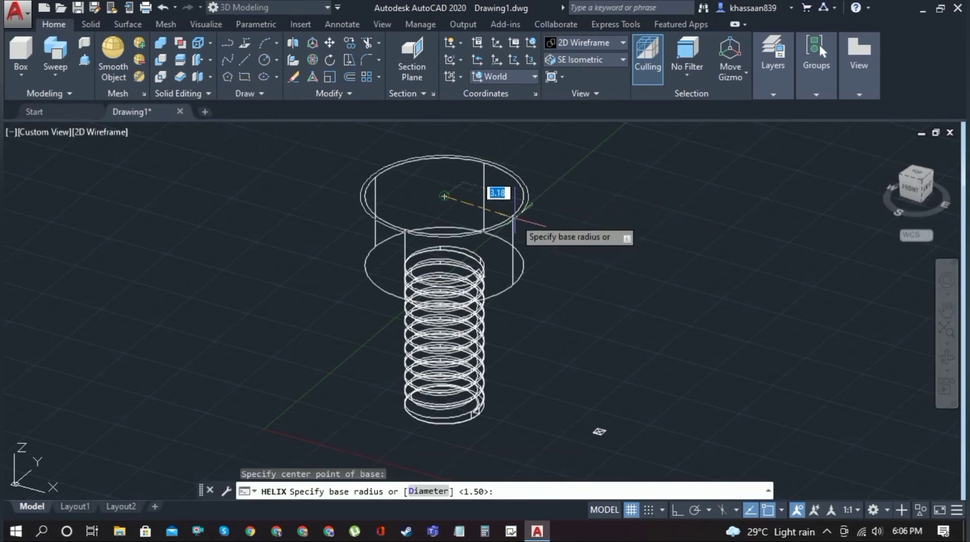
text(3)
key(Return)
text(3)
key(Return)
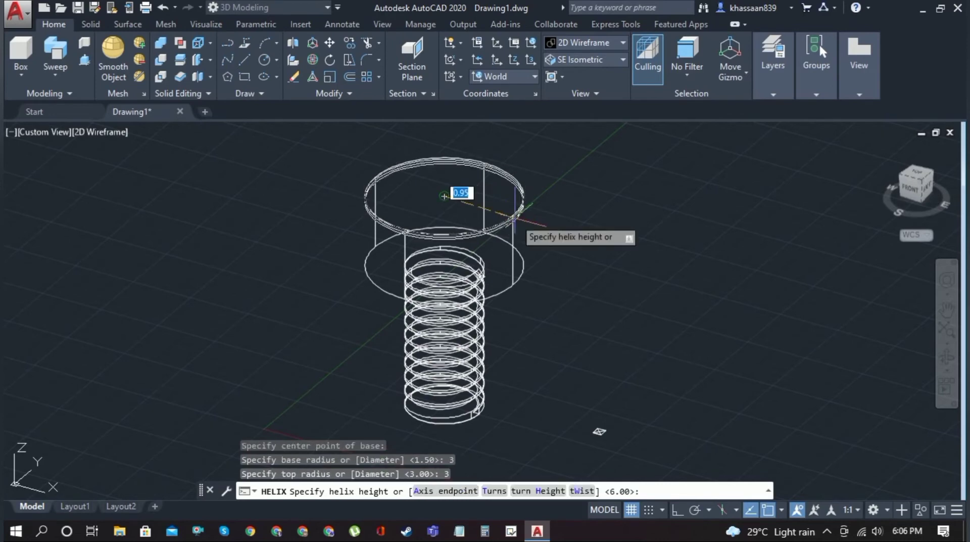
Give the helix 1 turn and set its height down to the centre of the shank's bottom face.
click(495, 491)
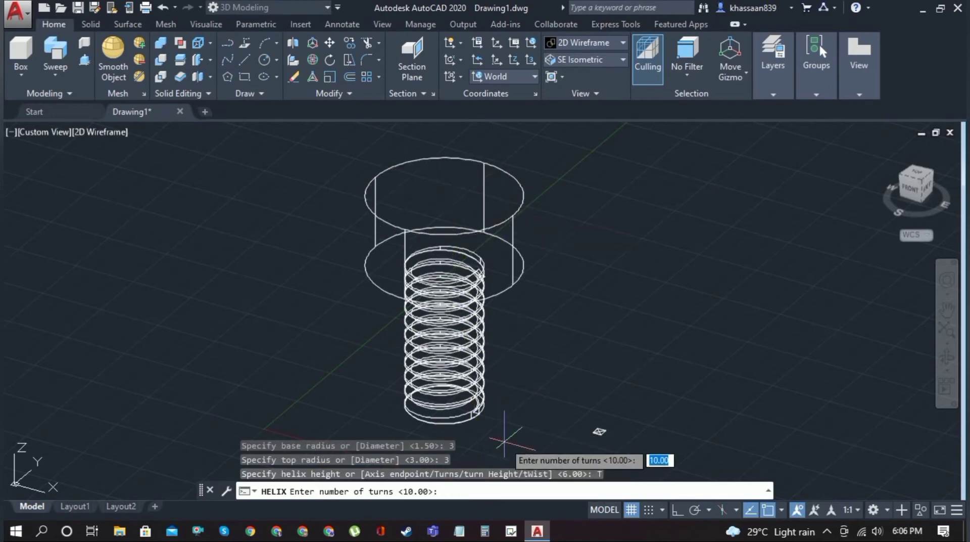
text(1)
key(Return)
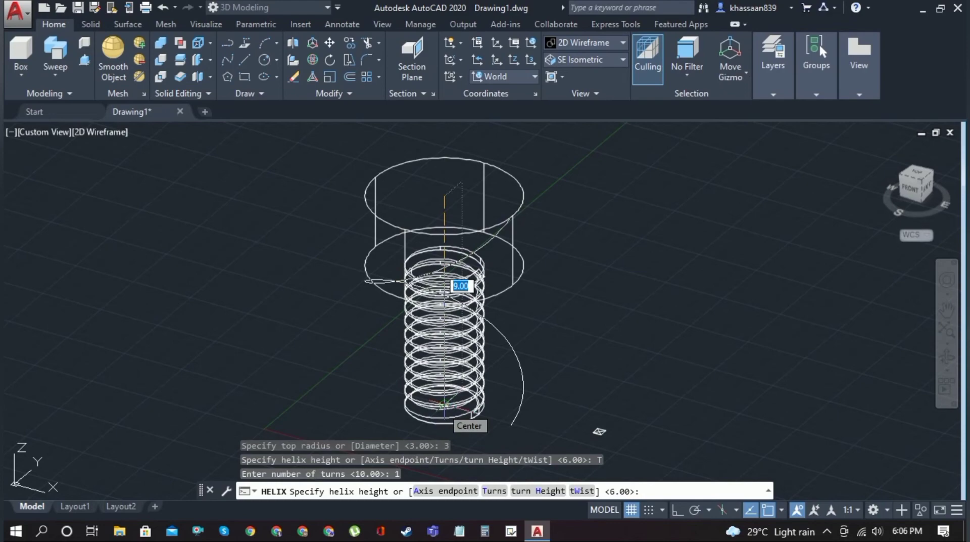
click(444, 405)
Change the visual style of the bolt and the large helix to Realistic, viewed from near the front.
click(940, 359)
drag(511, 364, 571, 323)
key(Escape)
click(623, 43)
click(744, 77)
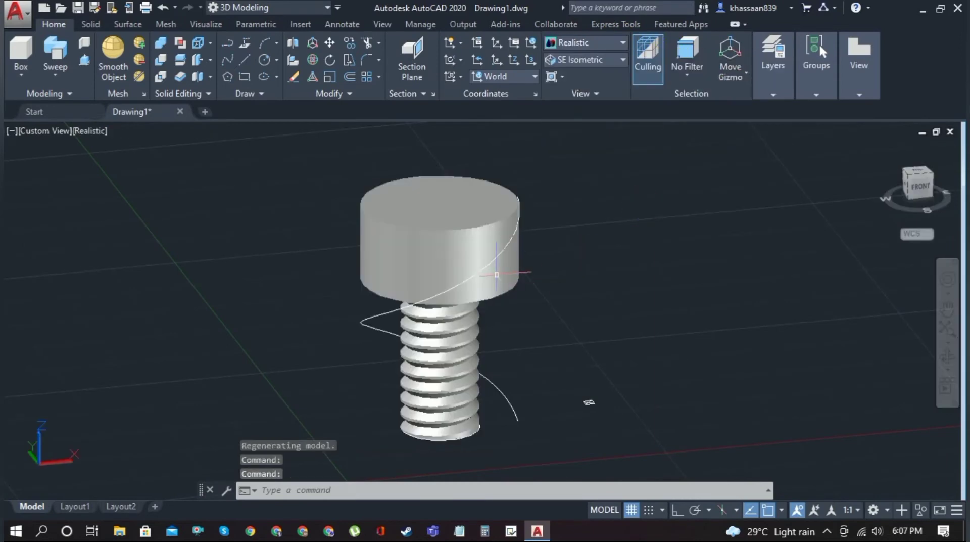
Draw a small rectangle beside the bolt, using 0.2 for the opposite corner.
scroll(628, 358, up, 2)
click(940, 359)
drag(679, 389, 551, 373)
key(Escape)
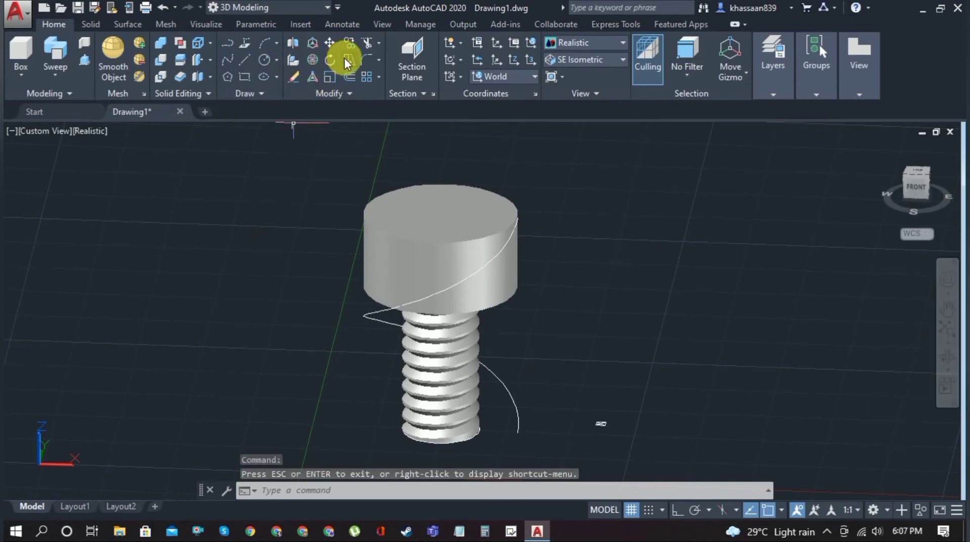
click(245, 75)
click(628, 387)
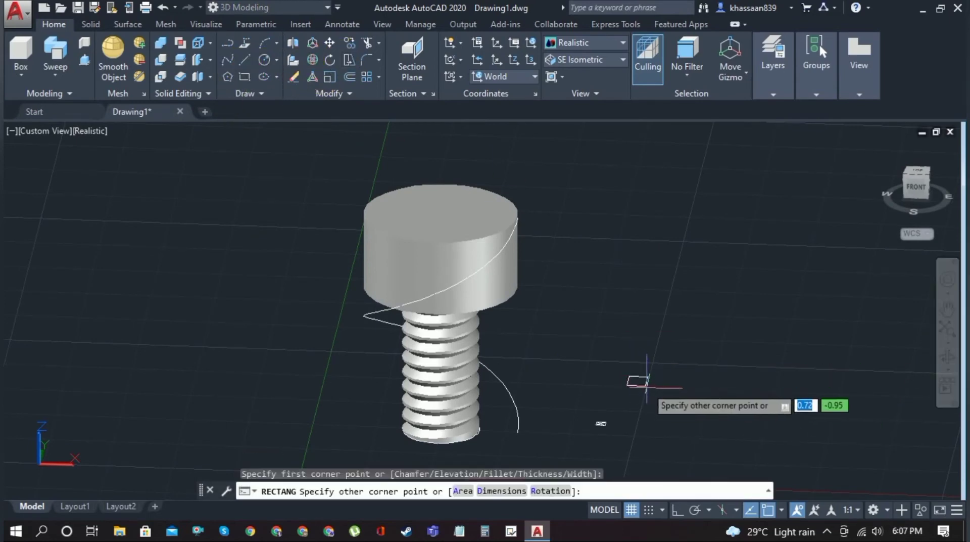
key(Return)
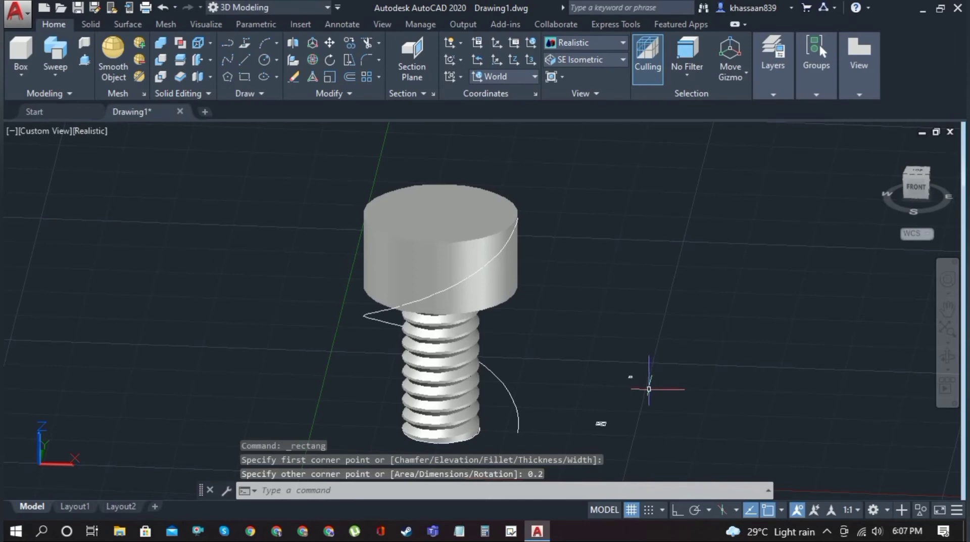
key(Escape)
Draw lines across both diagonals of the small rectangle to mark its centre.
scroll(628, 380, up, 8)
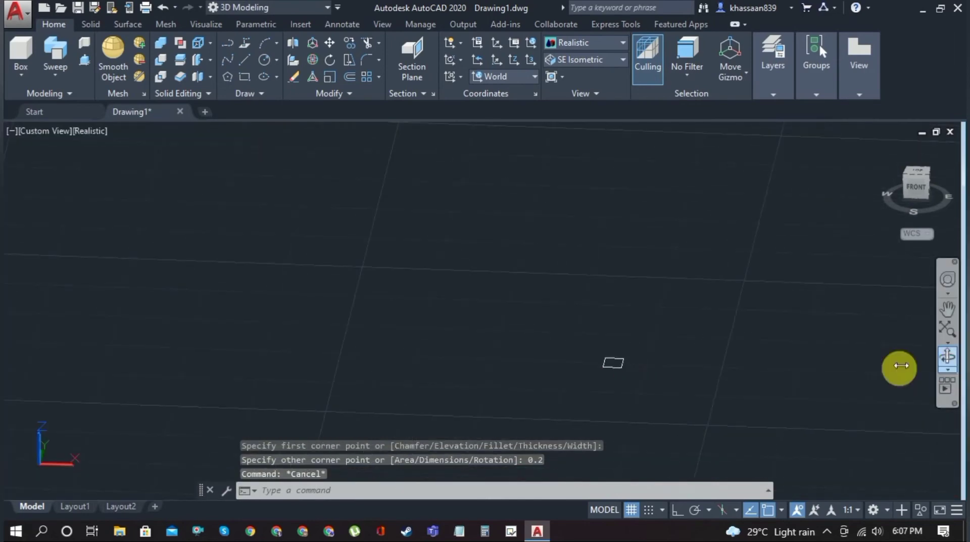
shift+middle_drag(901, 364, 737, 465)
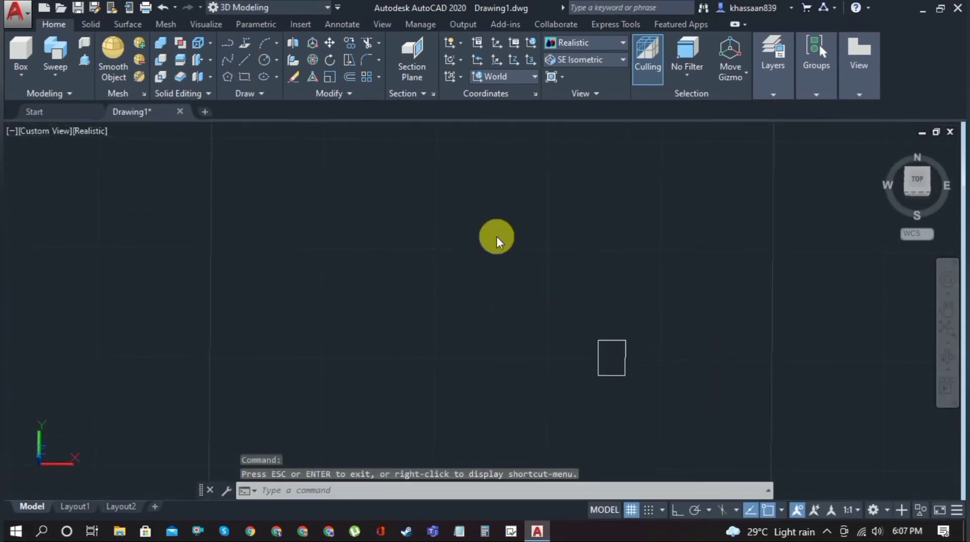
text(l)
key(Return)
click(599, 375)
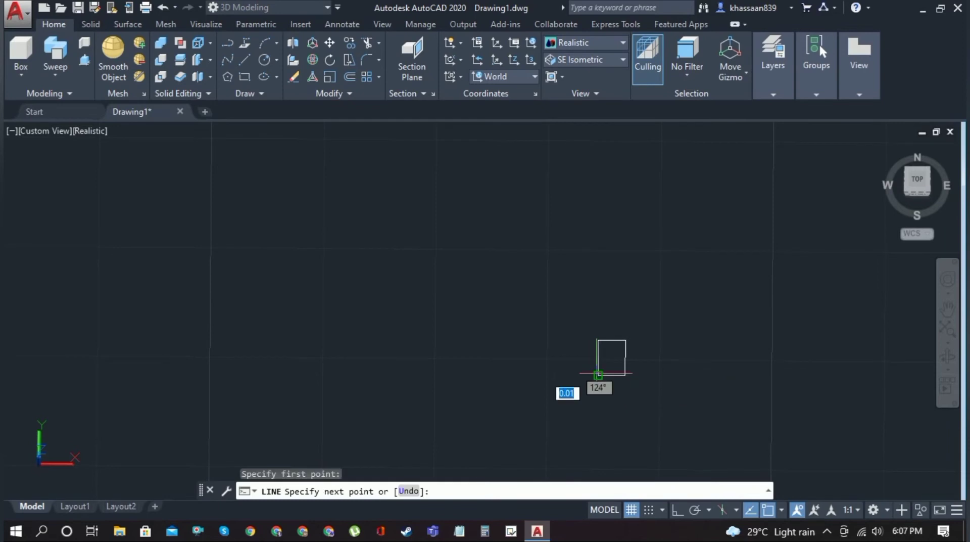
click(626, 339)
click(598, 340)
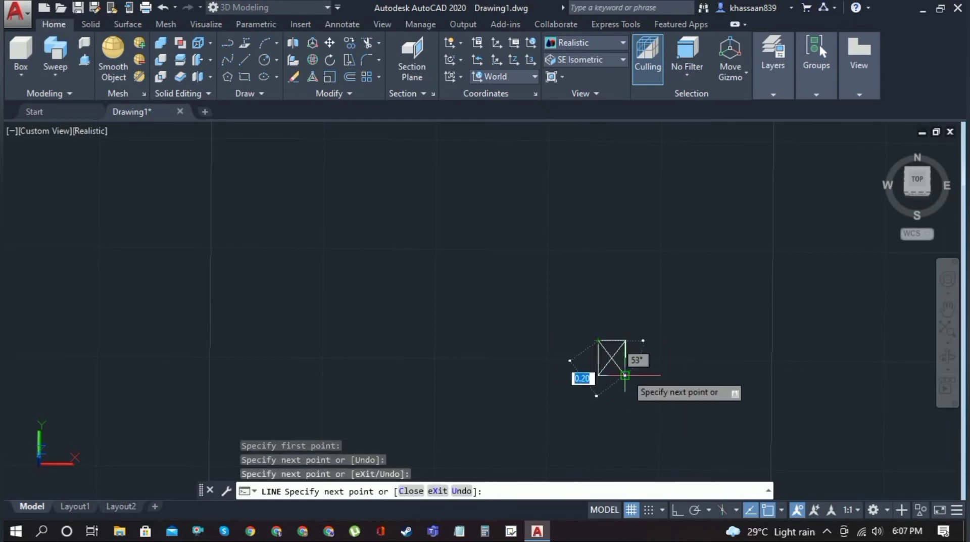
click(625, 375)
key(Escape)
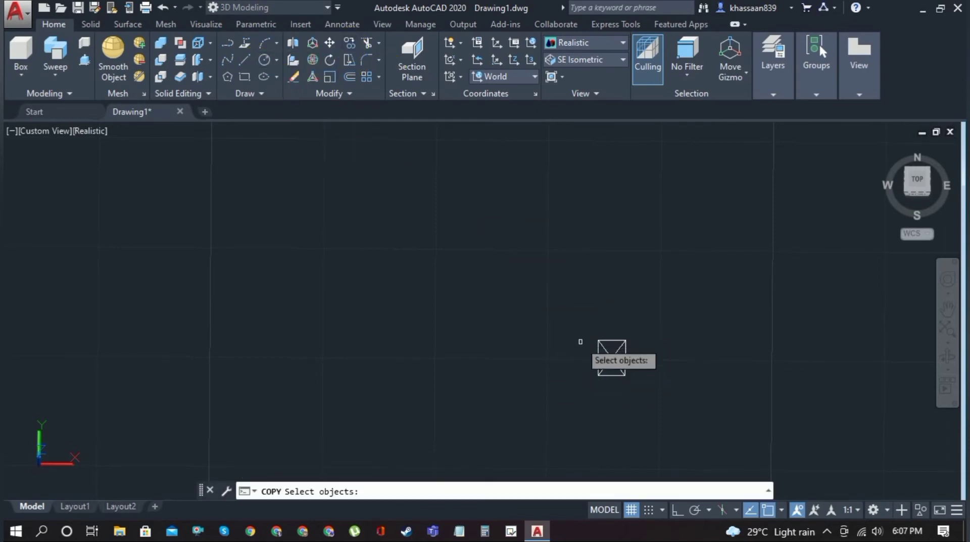
Copy the rectangle from the crossing of its diagonals to the lower end of the large helix.
key(Return)
click(612, 357)
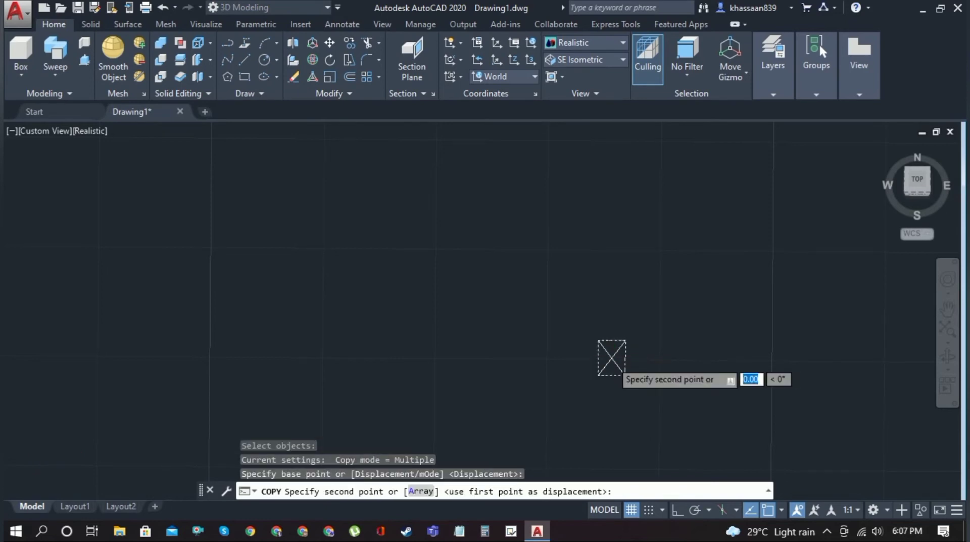
middle_drag(601, 467, 500, 381)
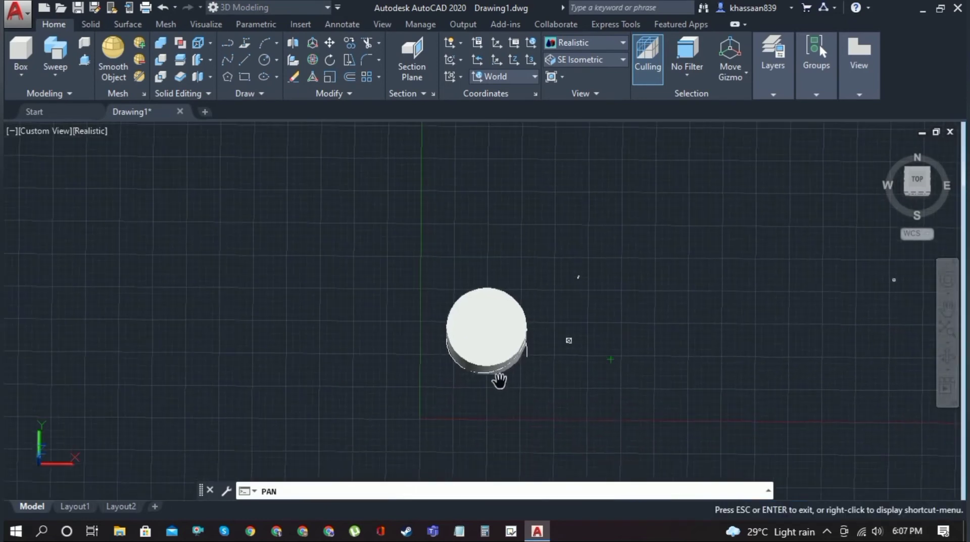
scroll(523, 363, up, 8)
click(602, 348)
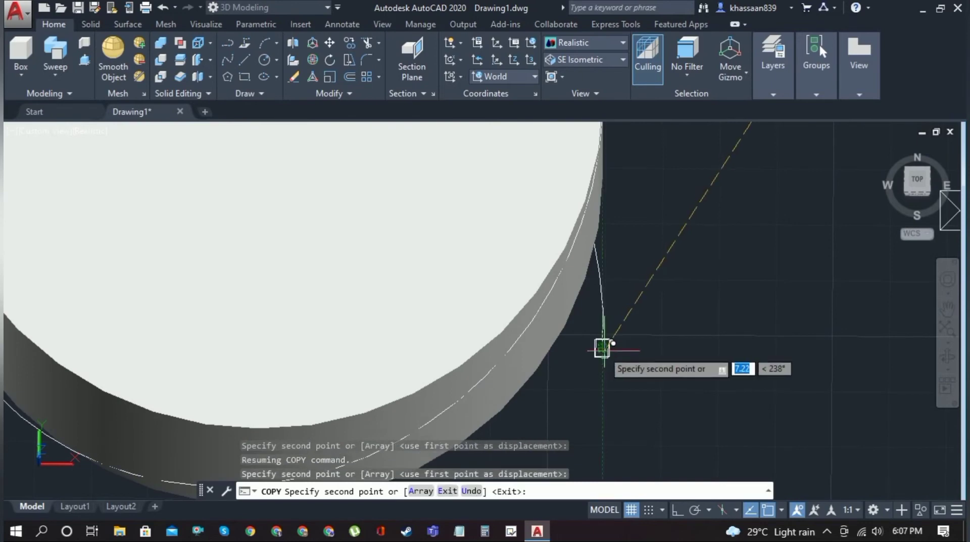
key(Escape)
Rotate the rectangle at the helix end by 315° about its centre.
click(917, 179)
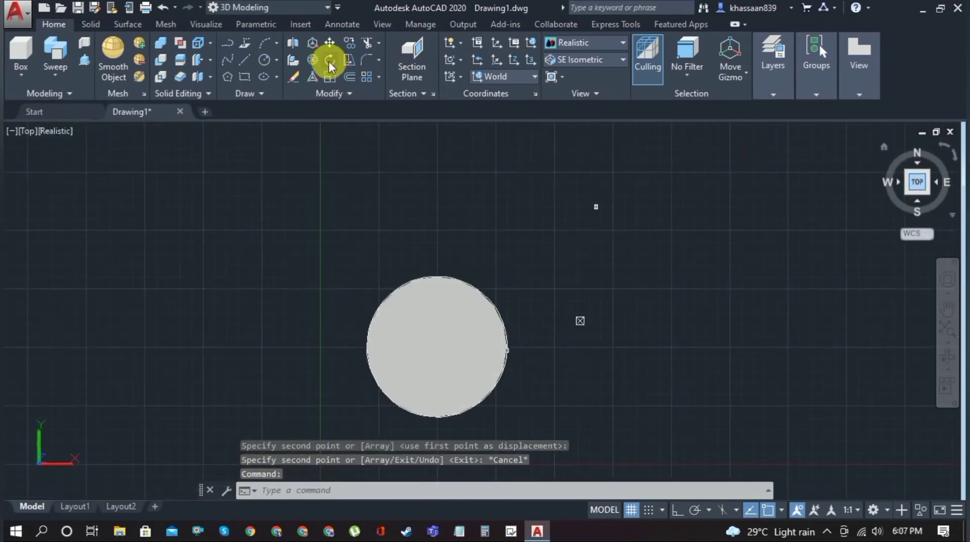
click(330, 60)
scroll(490, 302, up, 5)
click(480, 257)
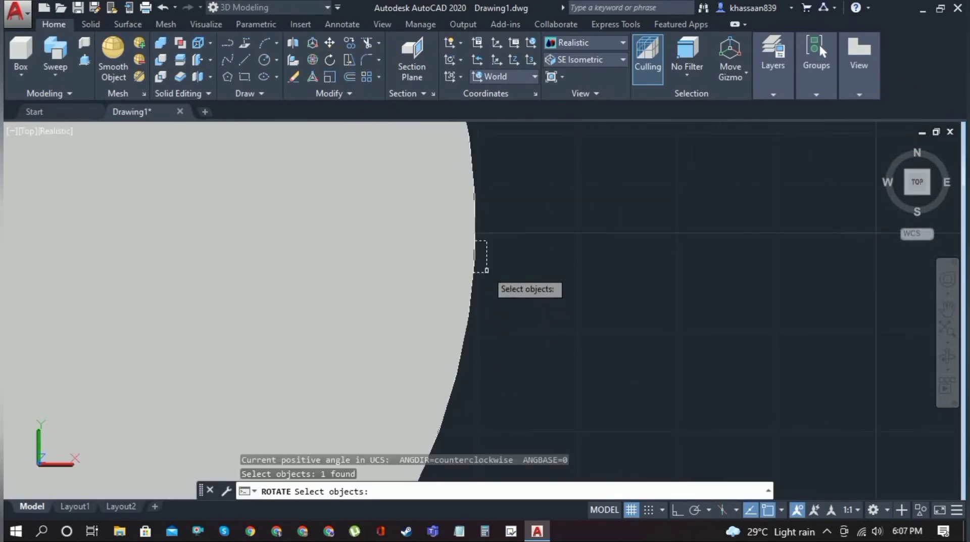
key(Return)
click(475, 256)
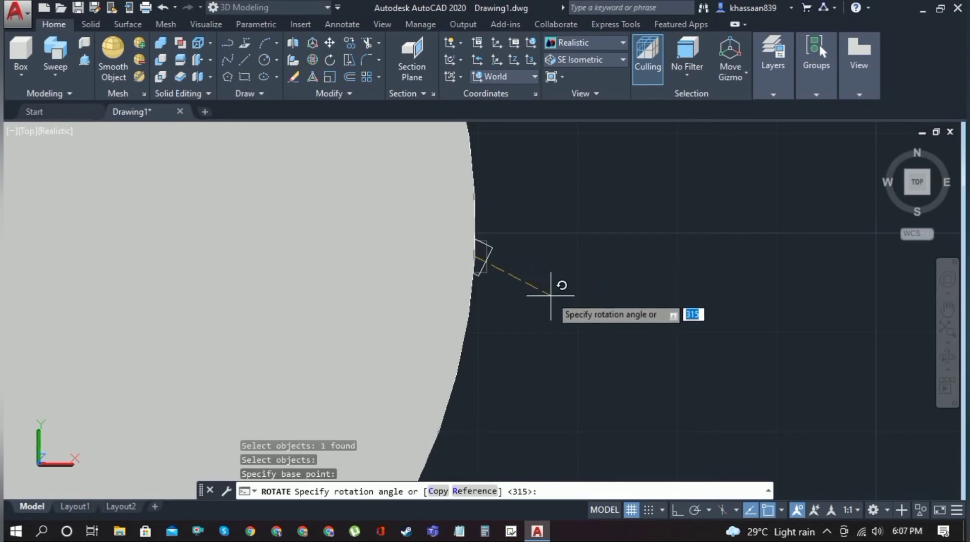
key(Escape)
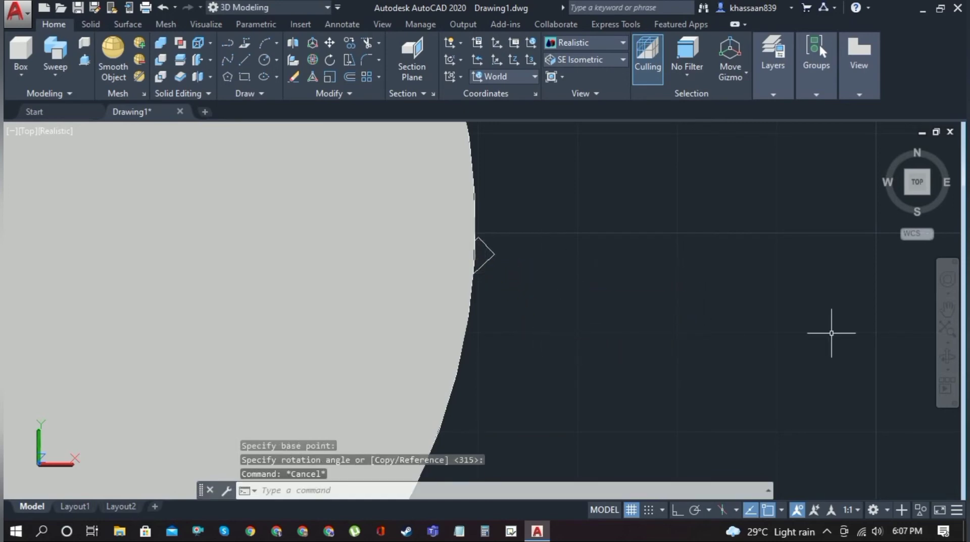
In the SE Isometric view, sweep the rotated rectangle along the large helix as a solid.
click(940, 356)
drag(571, 314, 542, 281)
scroll(541, 281, down, 10)
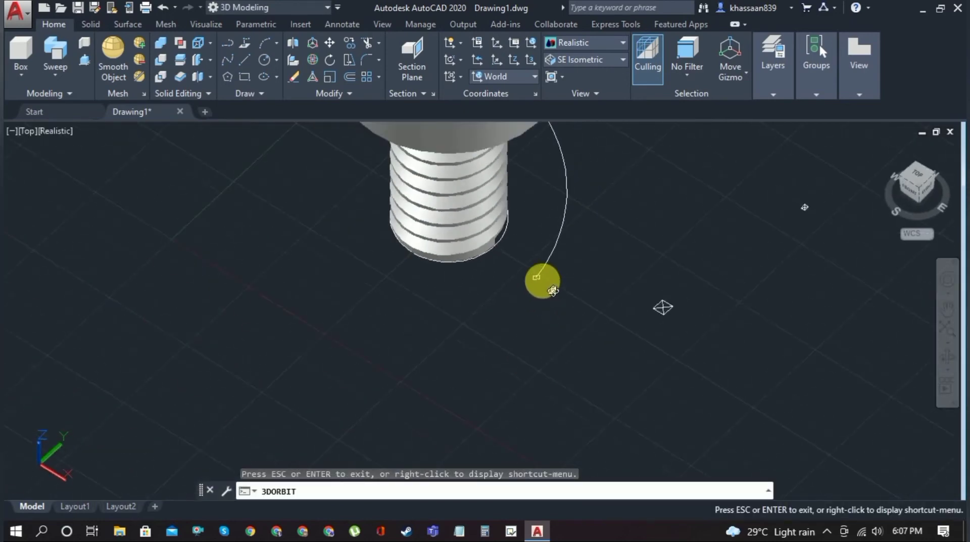
key(Escape)
click(918, 193)
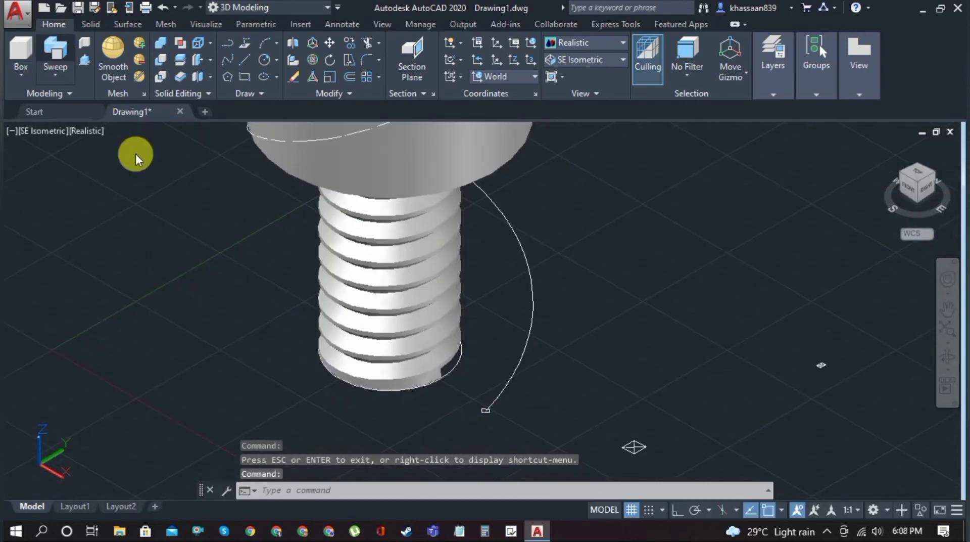
click(55, 53)
click(485, 411)
right_click(486, 411)
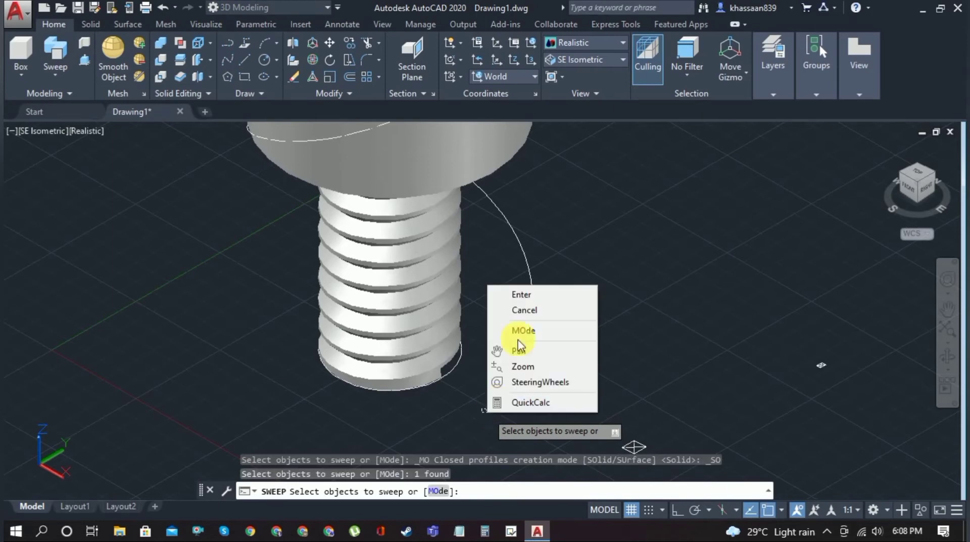
click(524, 295)
scroll(559, 320, down, 5)
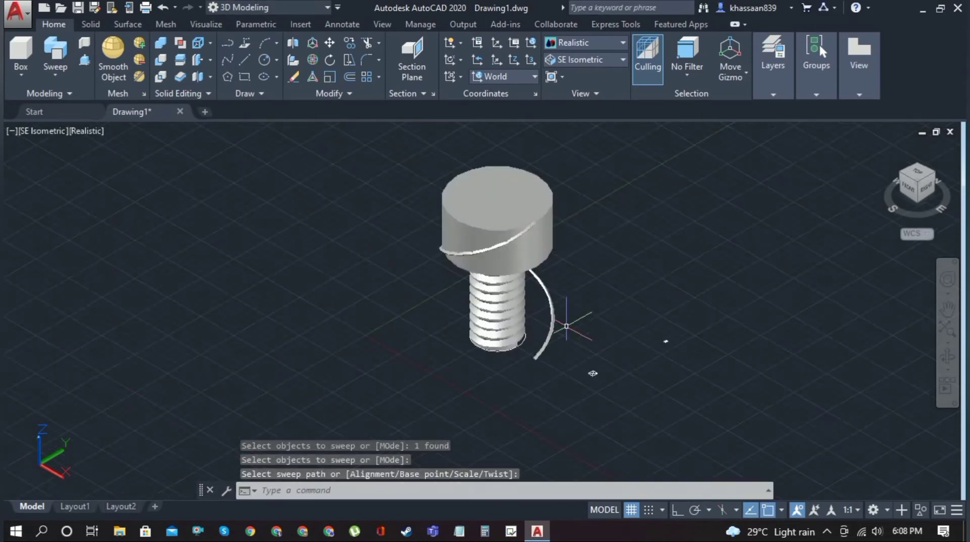
scroll(509, 191, up, 3)
scroll(570, 283, down, 3)
key(Escape)
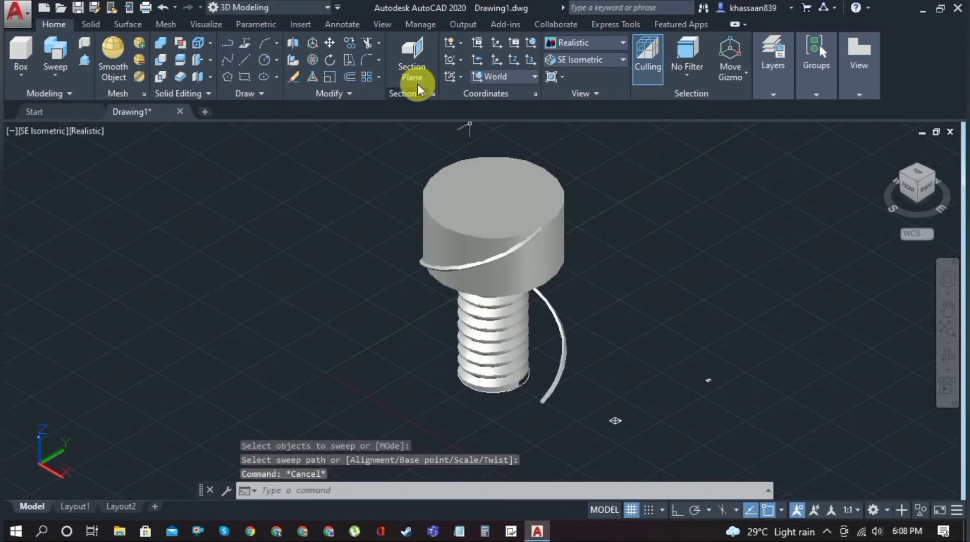
Create a polar array of the swept helix solid around the centre of the head's top face.
click(380, 76)
click(382, 157)
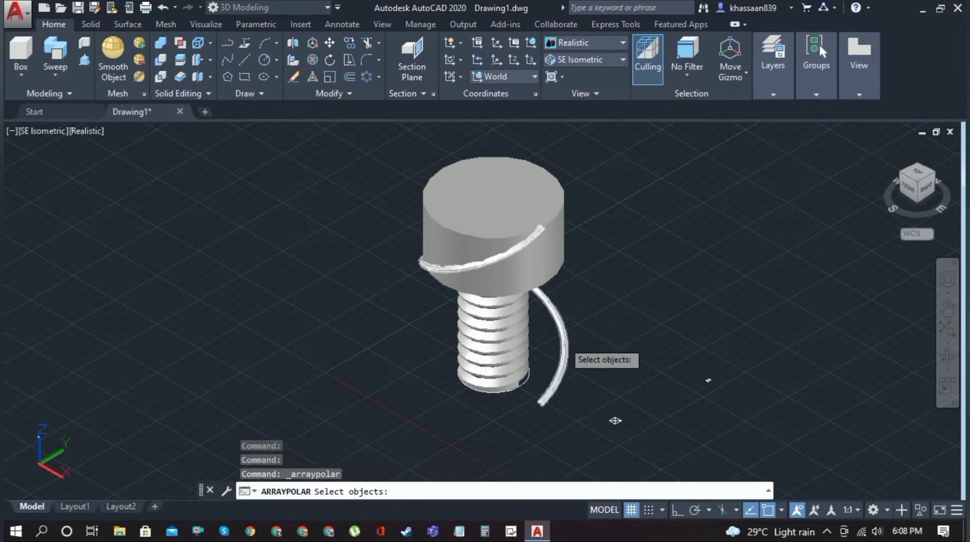
click(565, 348)
key(Return)
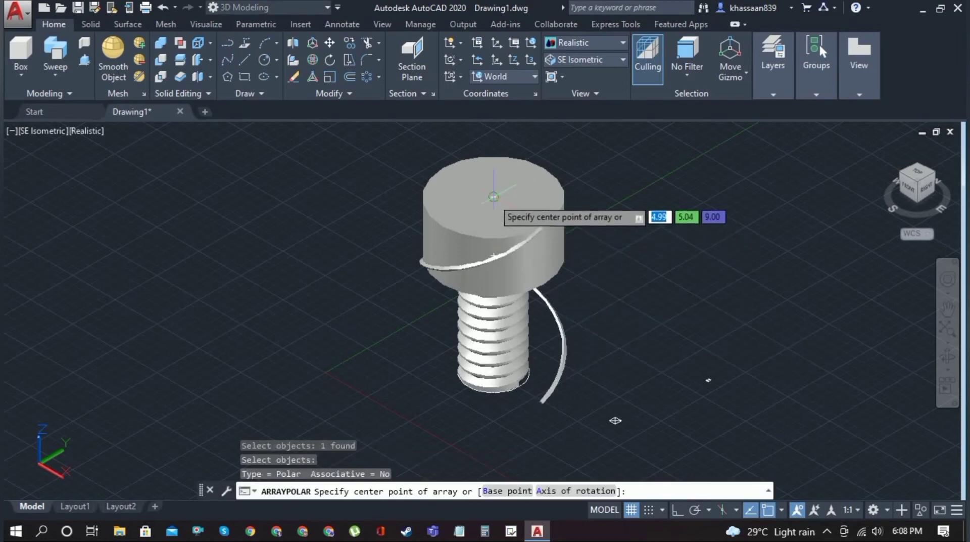
click(494, 196)
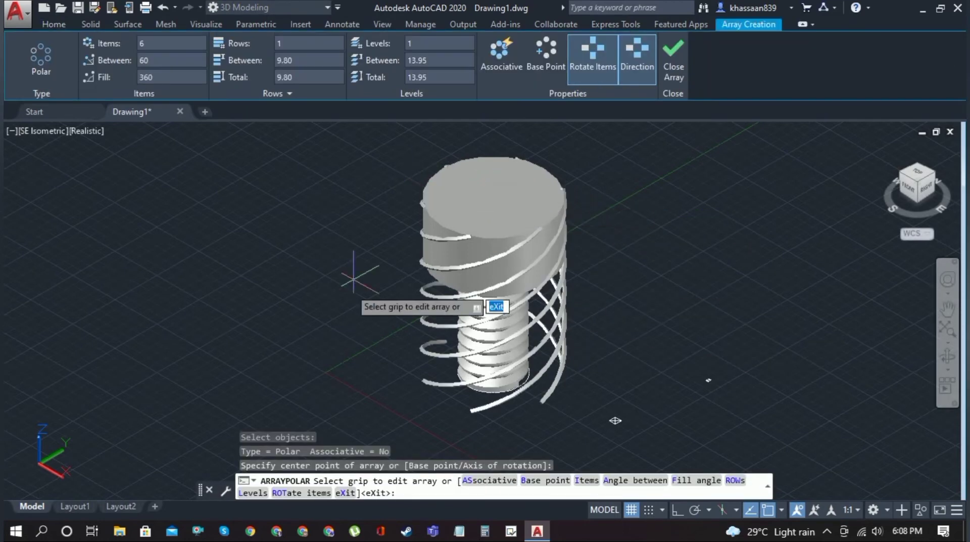
Try the polar array with 10 items and with 12 items.
click(183, 50)
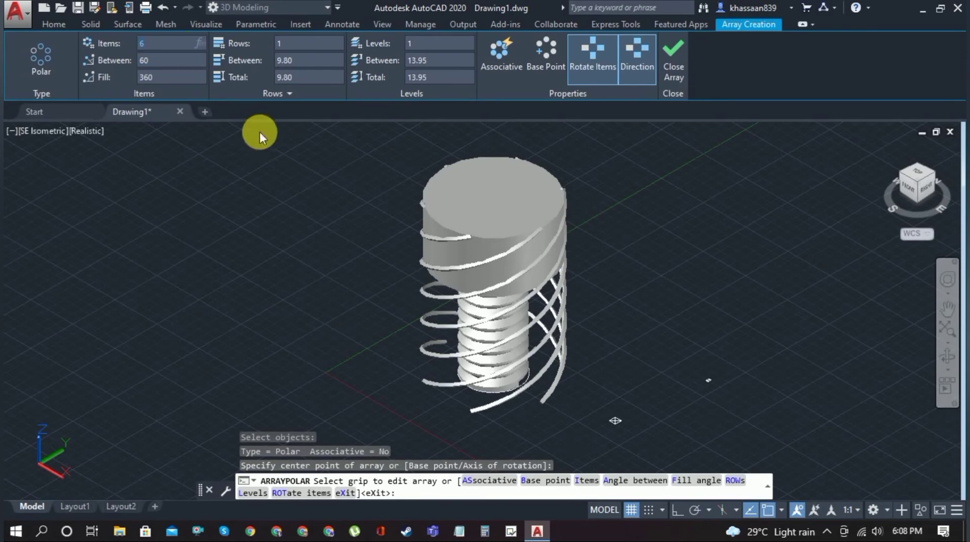
text(10)
key(Return)
click(181, 50)
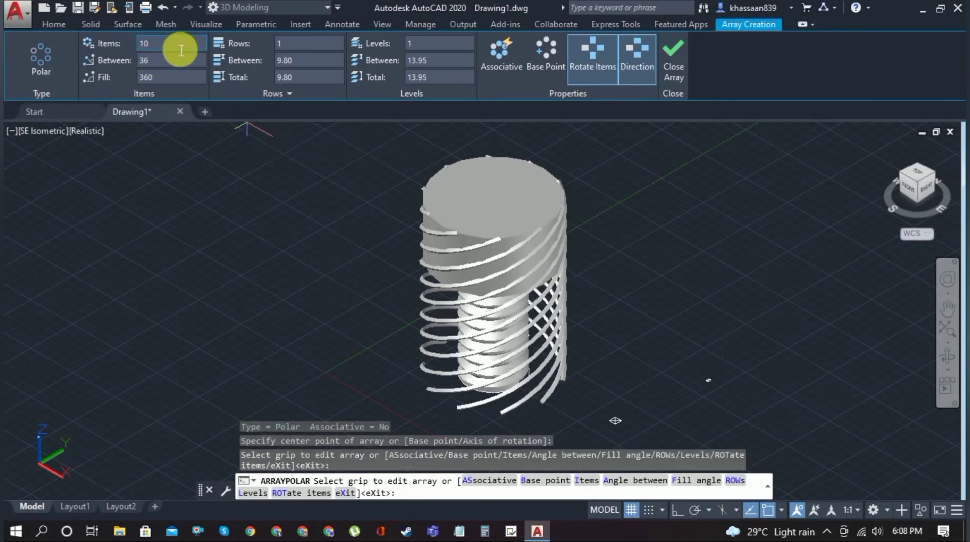
key(Return)
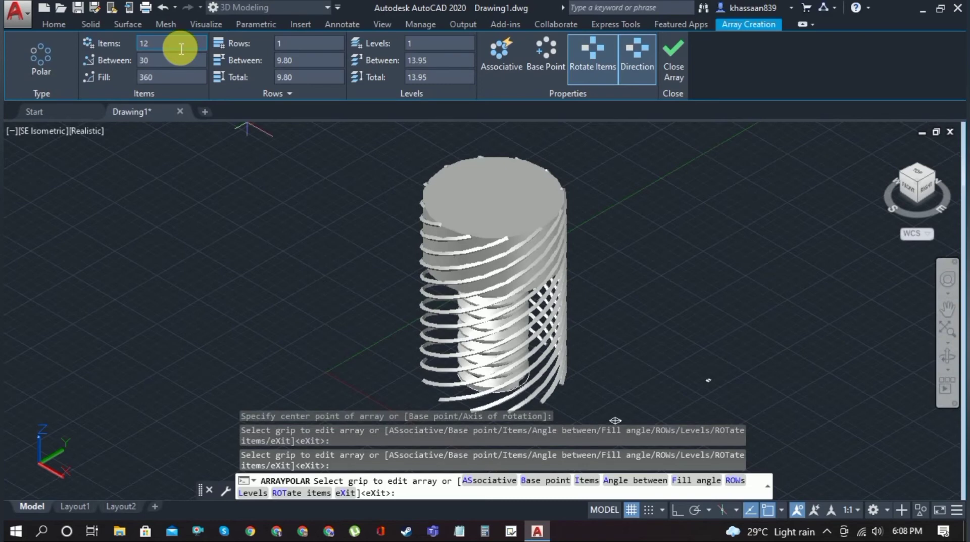
Set the polar array to 20 items, make it associative and finish it.
text(20)
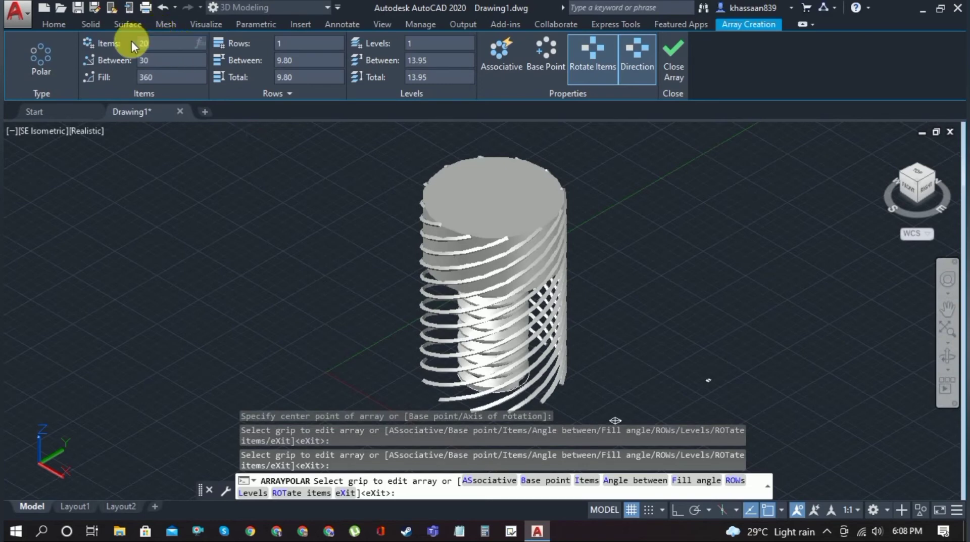
key(Return)
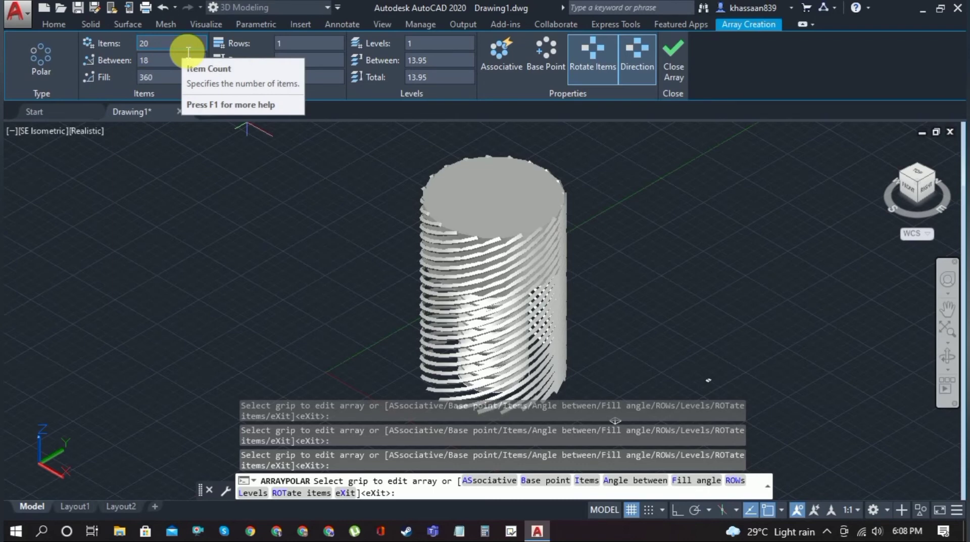
click(489, 67)
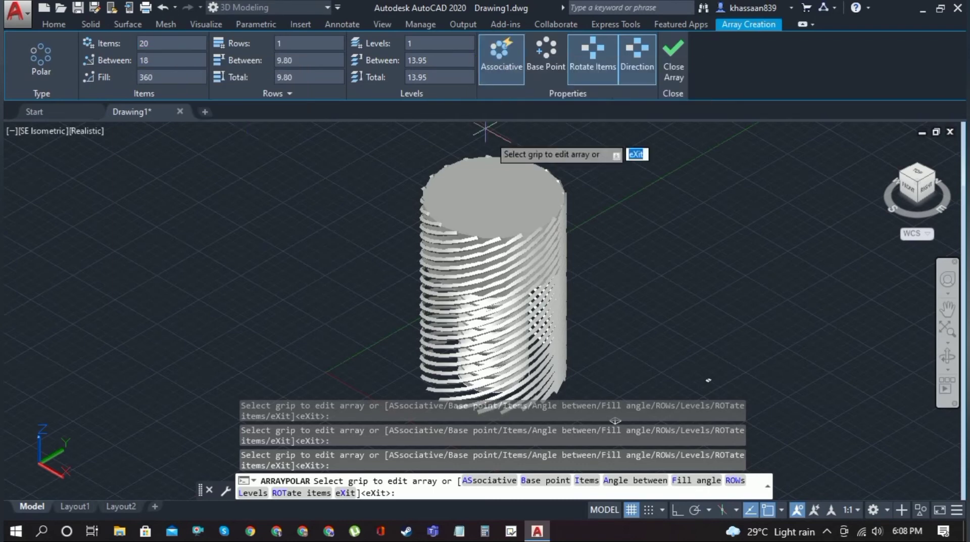
click(678, 70)
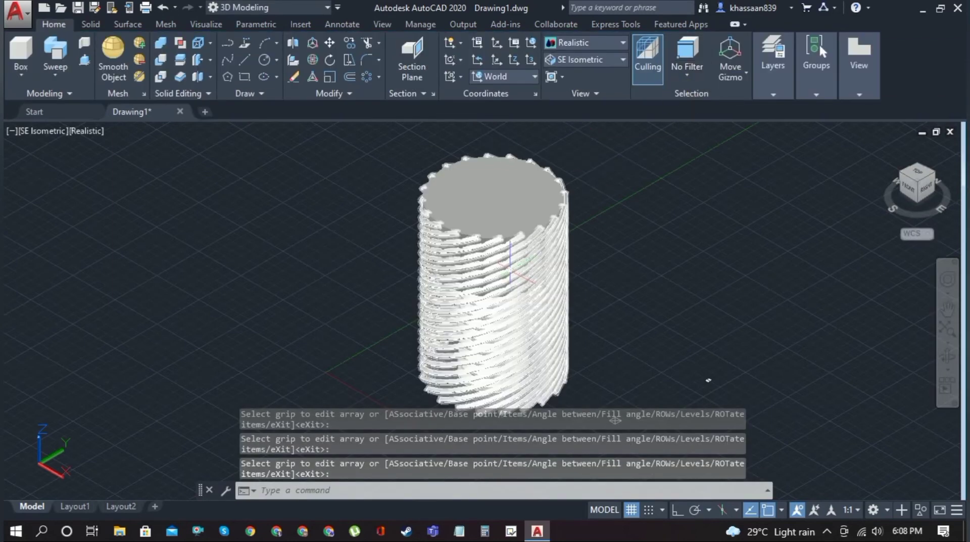
Try to subtract the arrayed helix solids from the bolt.
click(947, 356)
drag(925, 357, 633, 341)
key(Escape)
click(152, 59)
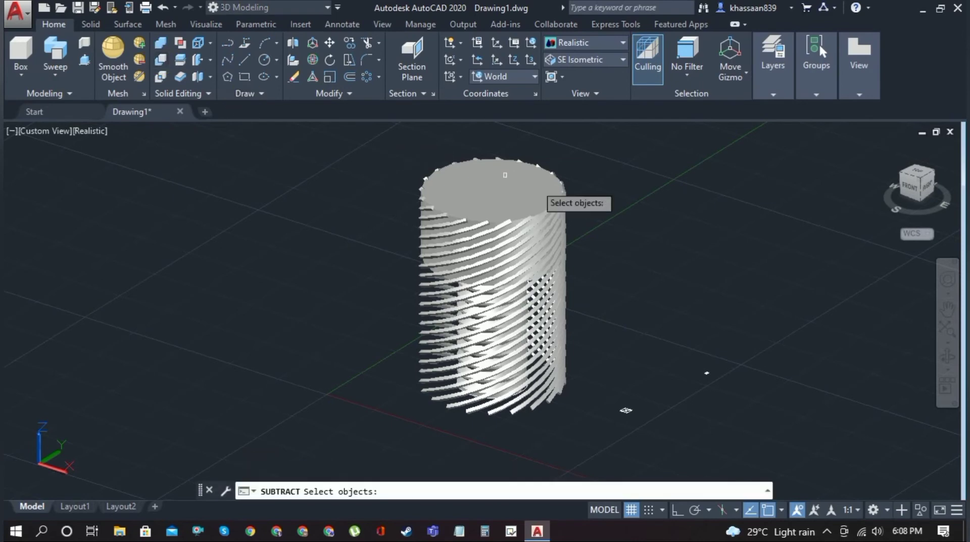
click(542, 202)
key(Return)
click(559, 273)
key(Return)
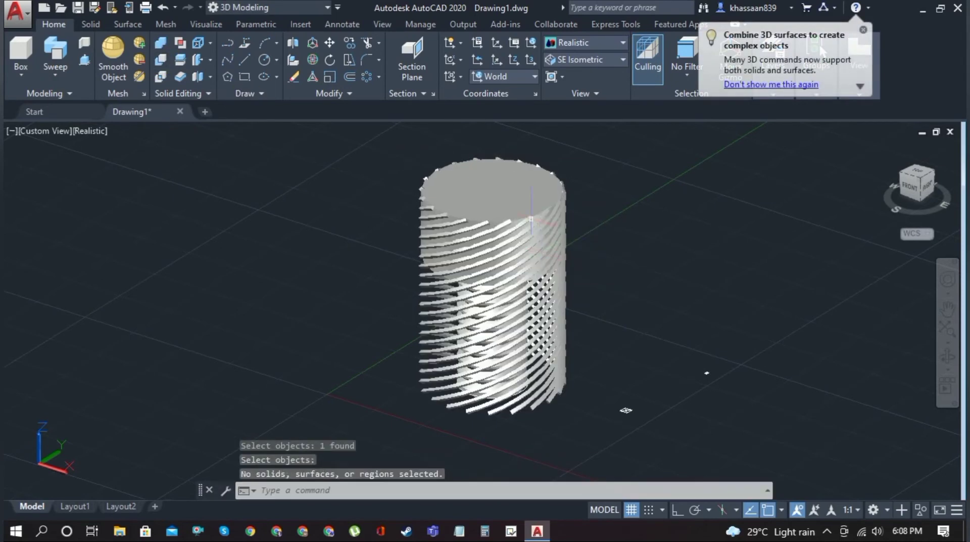
Undo the subtraction attempt, the orbit and the associative polar array.
key(ctrl+z)
key(ctrl+z)
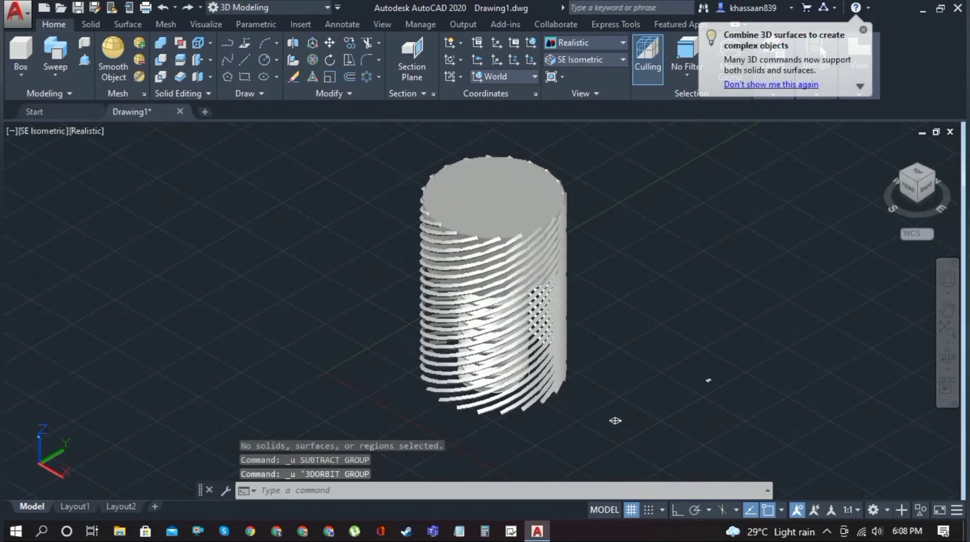
key(ctrl+z)
click(377, 79)
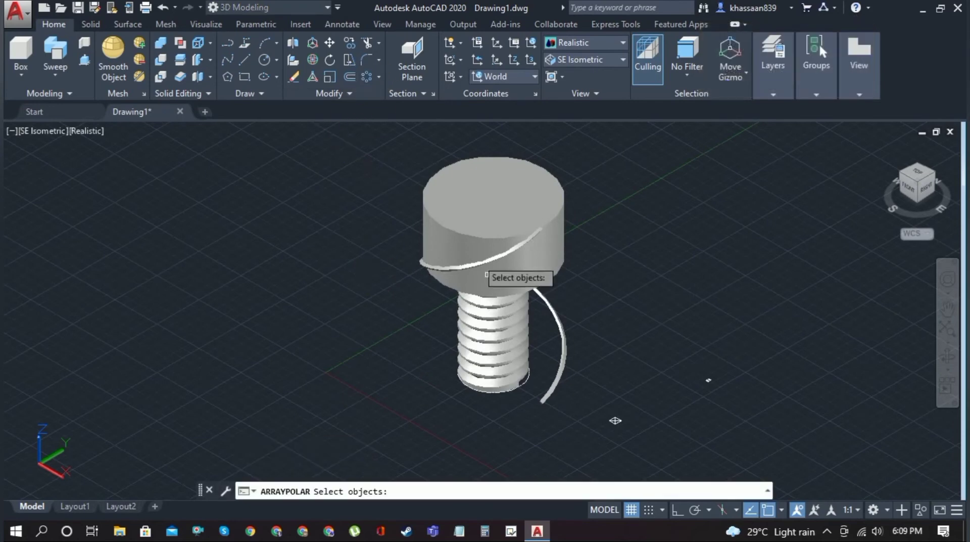
click(429, 262)
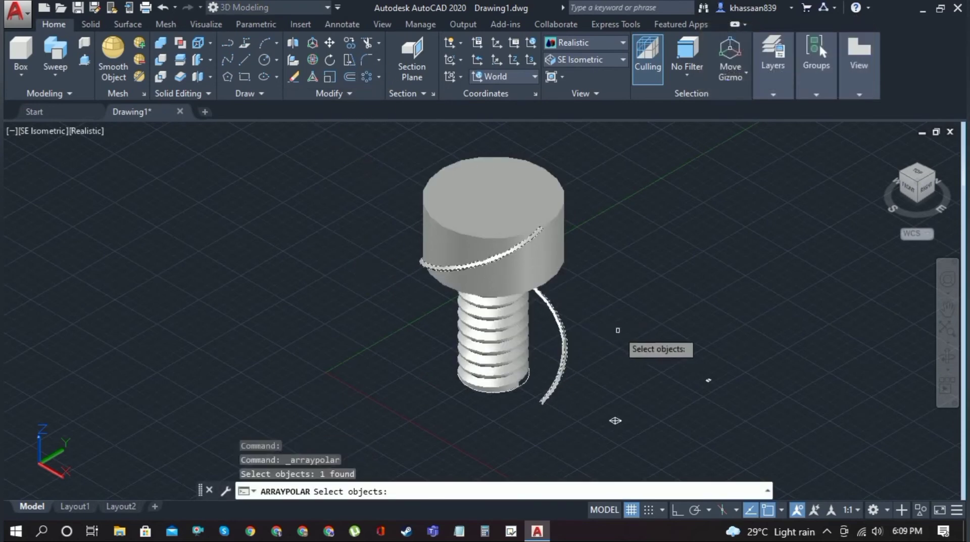
key(Escape)
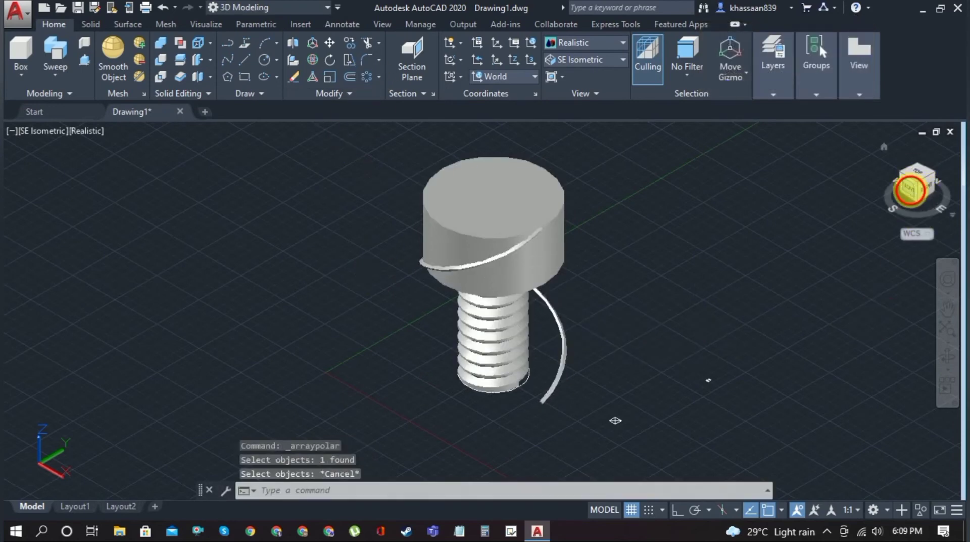
Try to mirror the helix solid in the front view, starting the mirror line at the head's top centre.
click(911, 190)
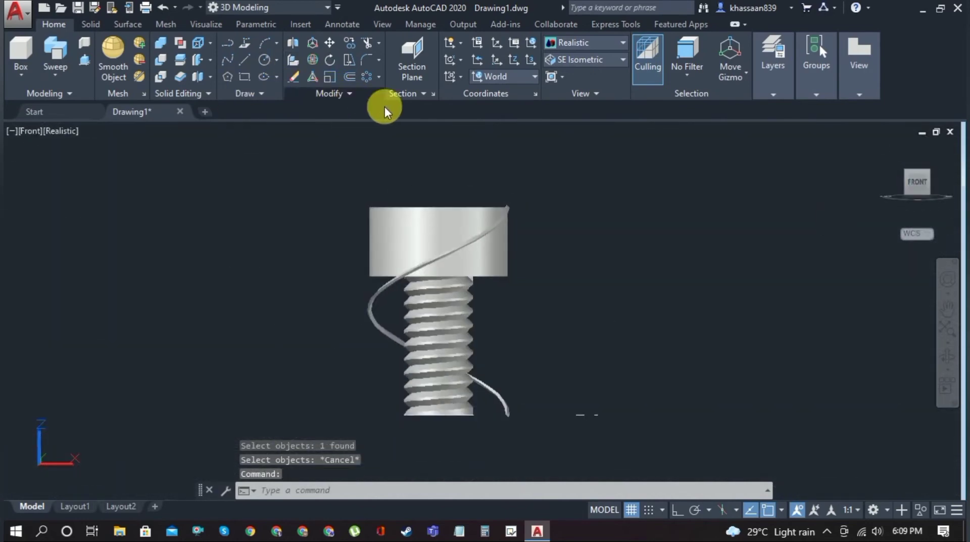
click(363, 95)
click(368, 108)
click(410, 270)
key(Return)
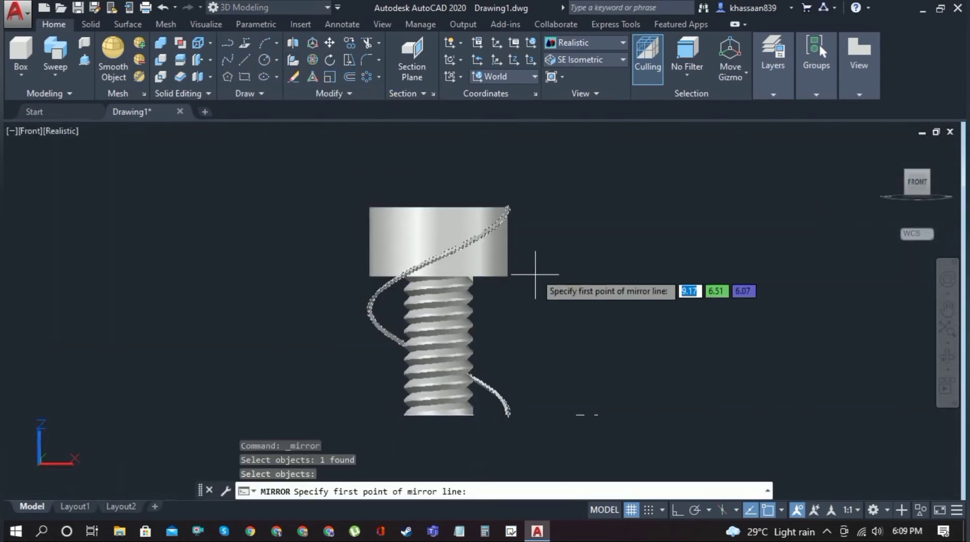
click(438, 206)
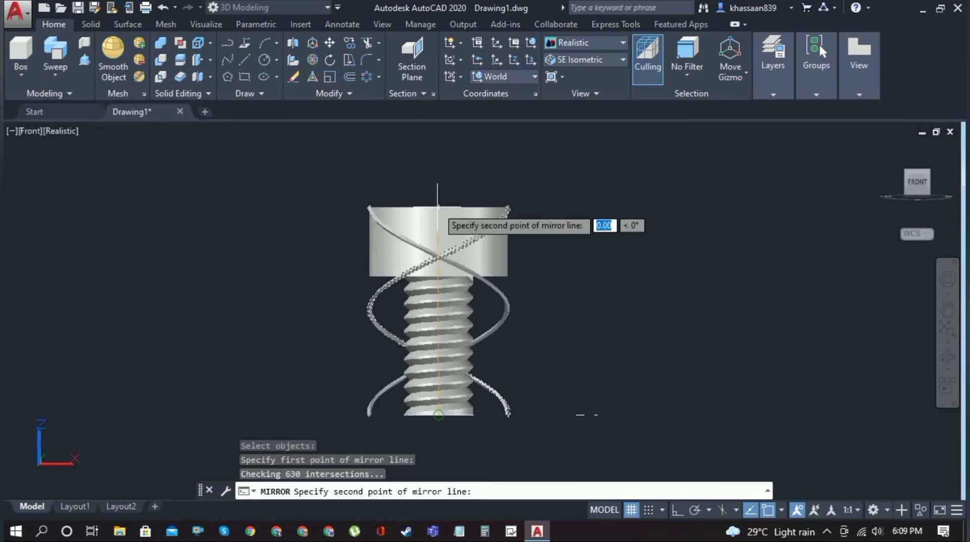
click(676, 511)
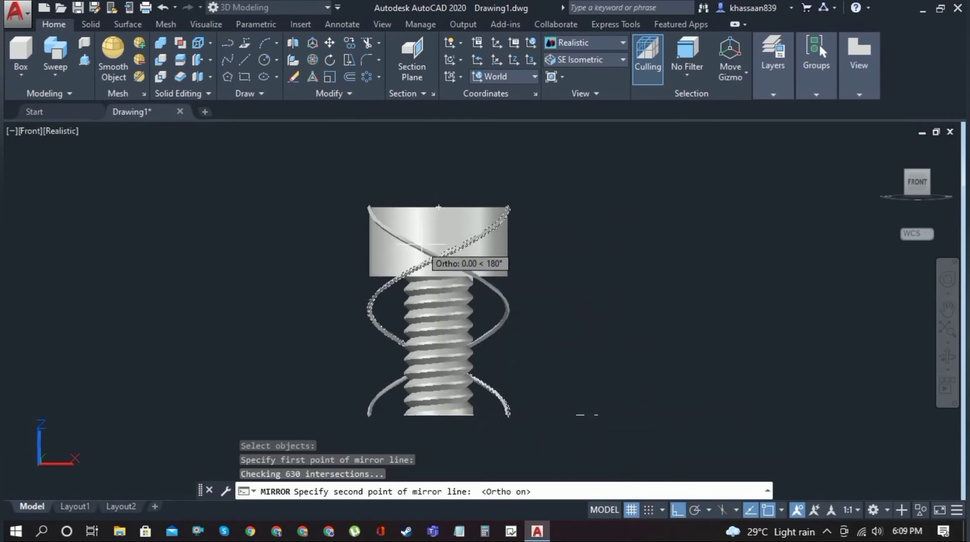
click(439, 255)
key(Escape)
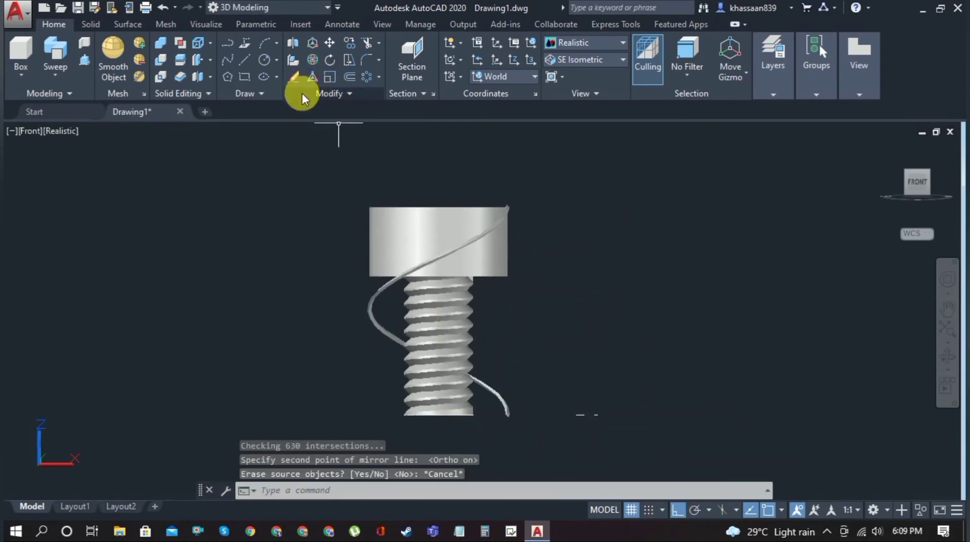
Try to mirror the helix solid about a vertical line from the shank's base centre, keeping the source object.
click(287, 92)
click(372, 108)
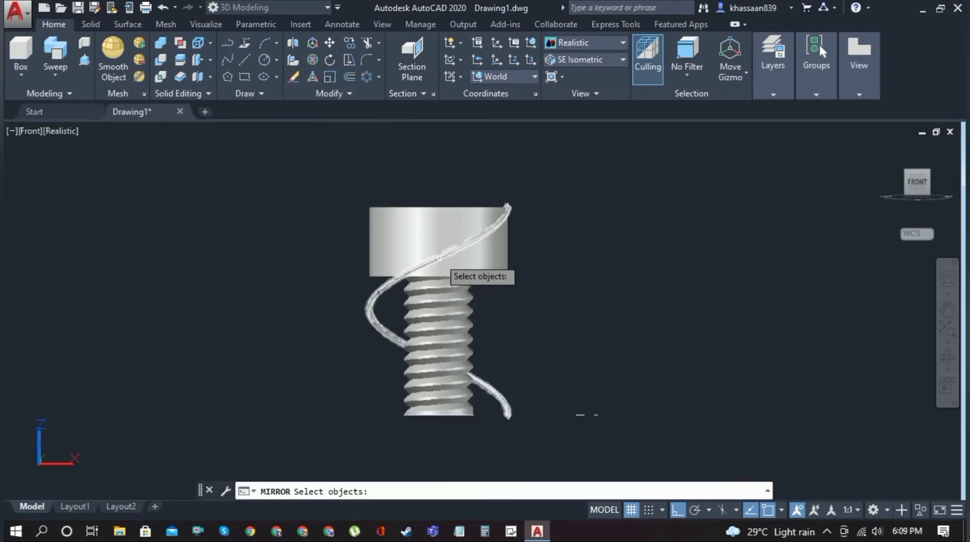
click(441, 262)
key(Return)
click(438, 414)
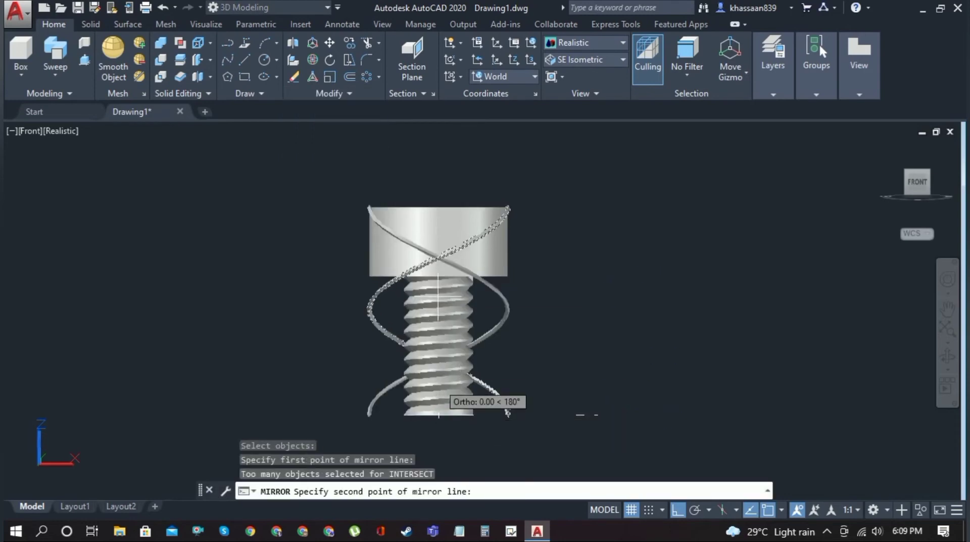
click(438, 248)
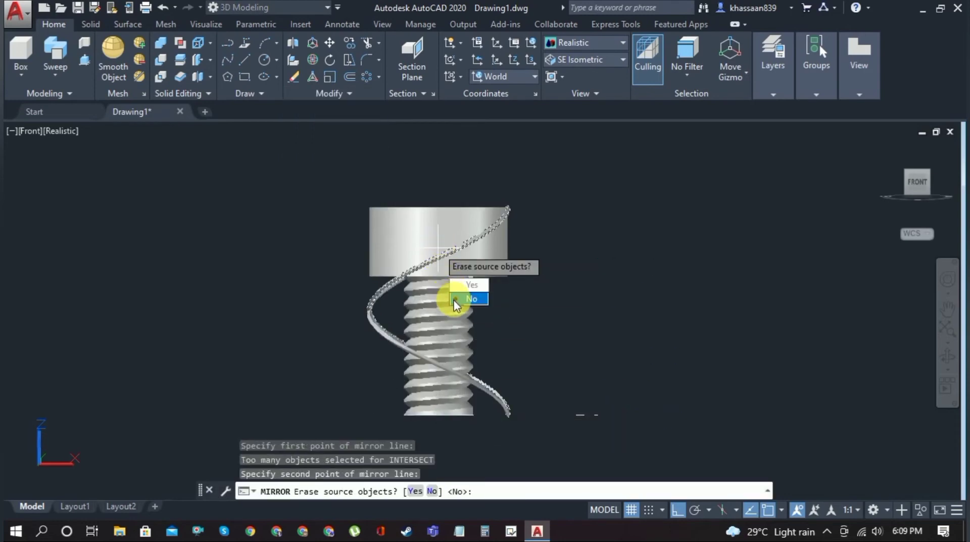
click(456, 300)
click(354, 93)
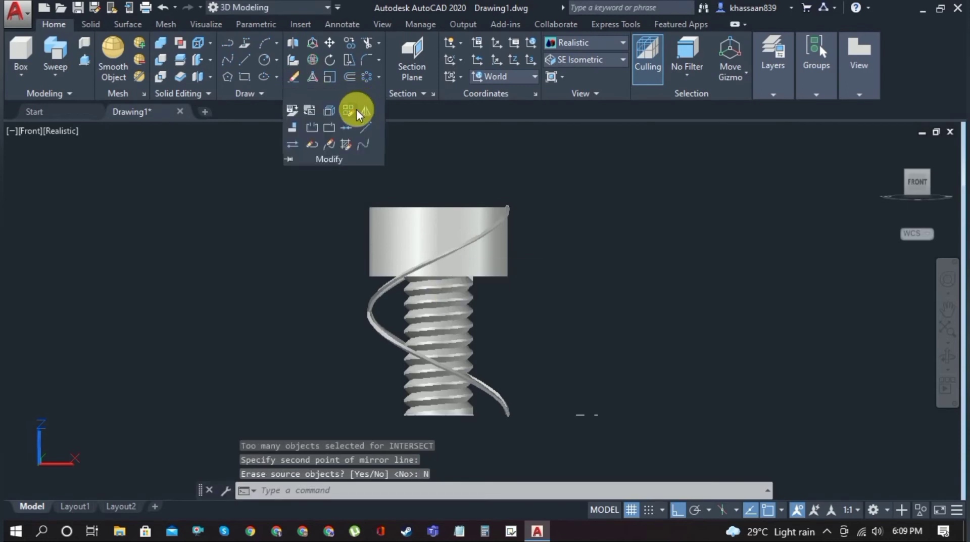
click(366, 110)
click(380, 292)
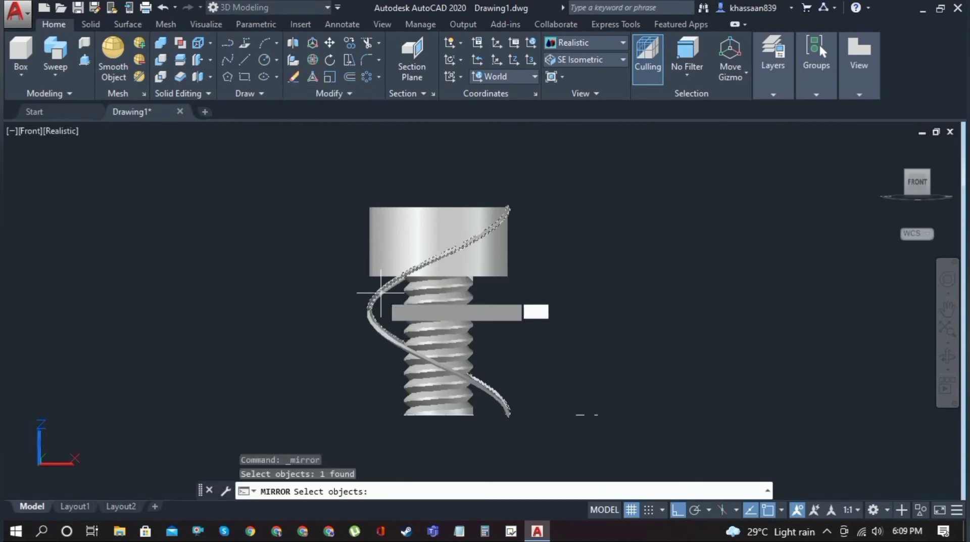
key(Return)
click(438, 416)
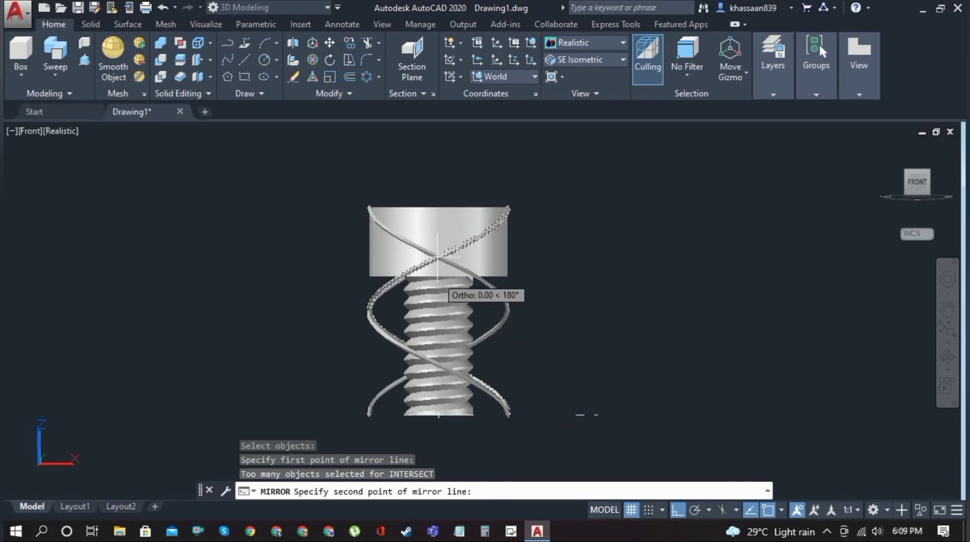
click(440, 203)
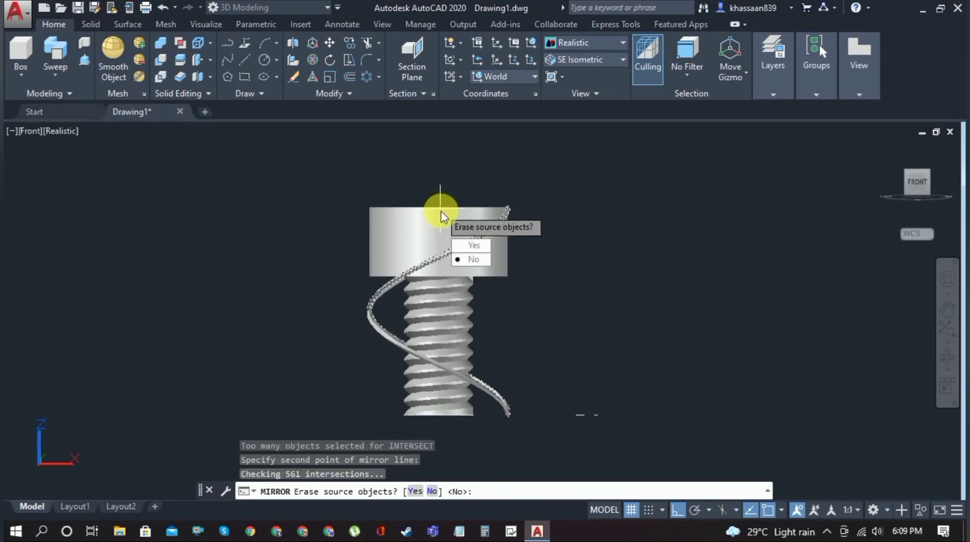
key(Escape)
Undo the mirror attempts on the helix solid.
key(ctrl+z)
key(ctrl+z)
key(ctrl+z)
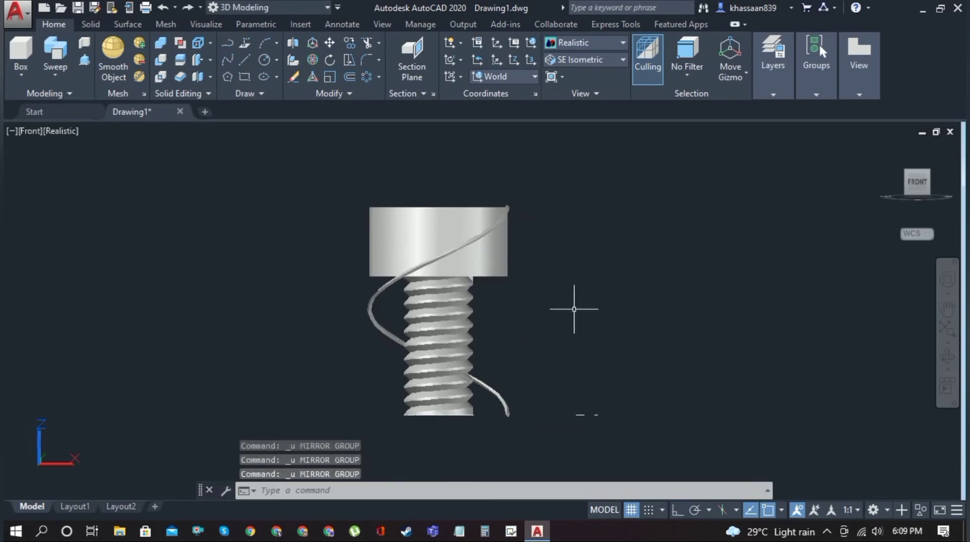
Set the UCS to Front and mirror the helix solid about the bolt's vertical axis, keeping the source object.
click(498, 76)
click(496, 176)
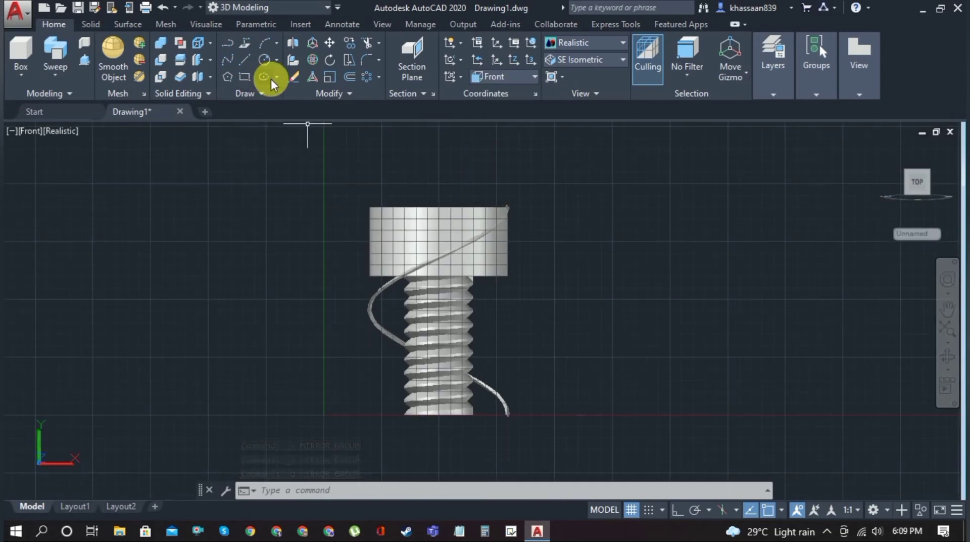
click(333, 94)
click(368, 109)
click(409, 271)
key(Return)
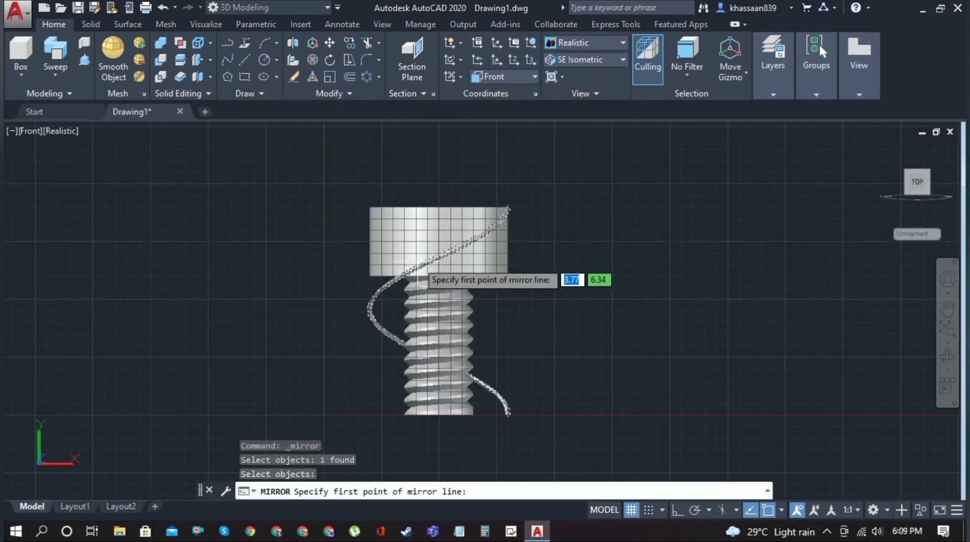
click(439, 207)
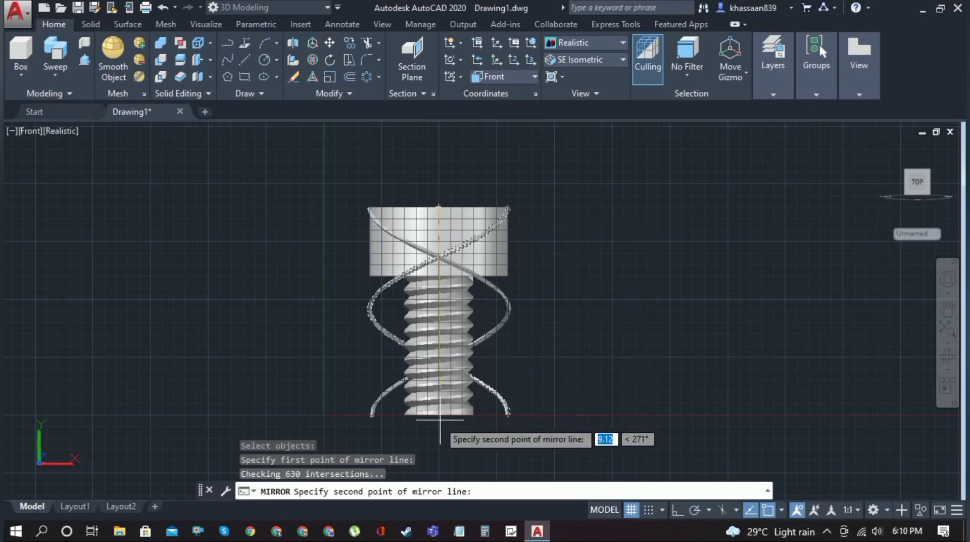
click(683, 510)
click(476, 439)
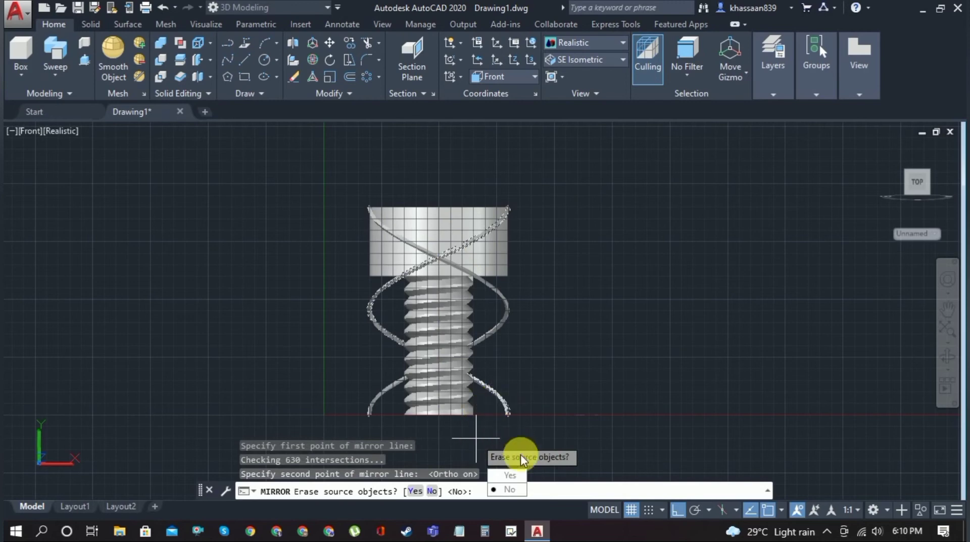
text(n)
key(Return)
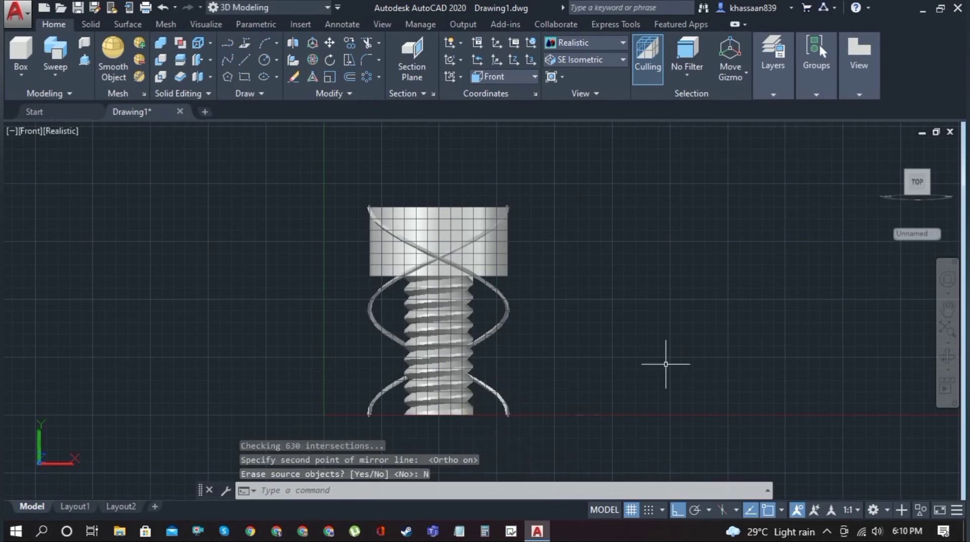
Restore the World UCS and the SE isometric view.
click(489, 78)
click(490, 95)
click(928, 177)
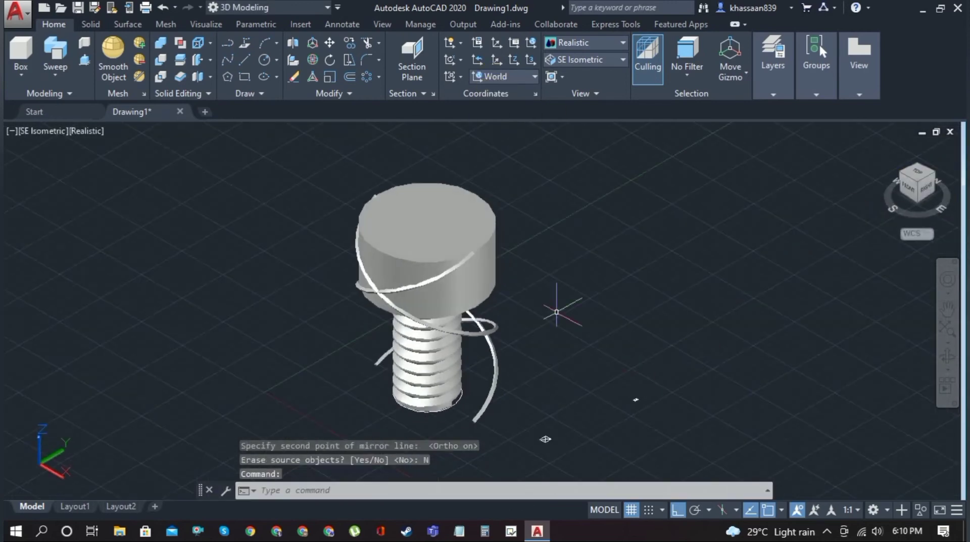
Create a polar array of the original helix solid around the head's centre with 15 items.
click(366, 77)
click(438, 293)
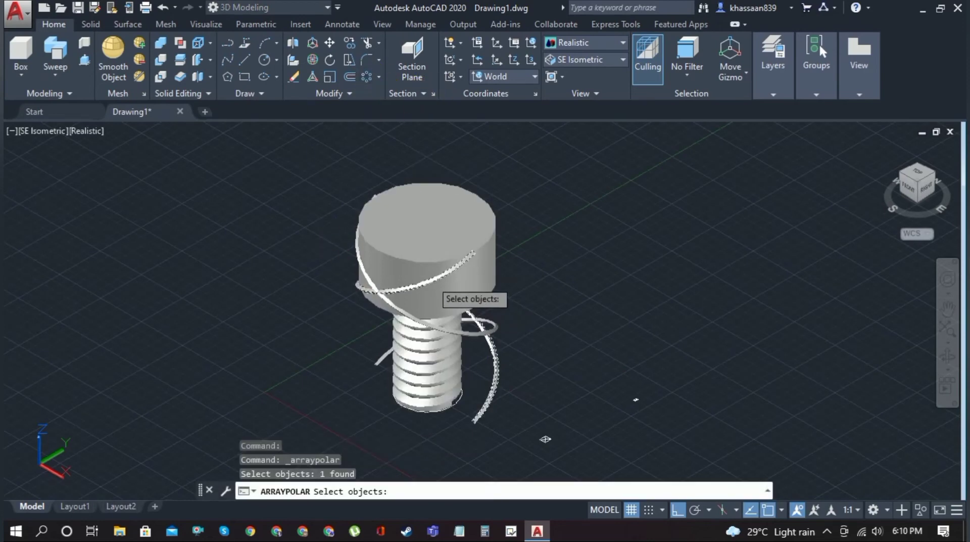
key(Return)
click(427, 223)
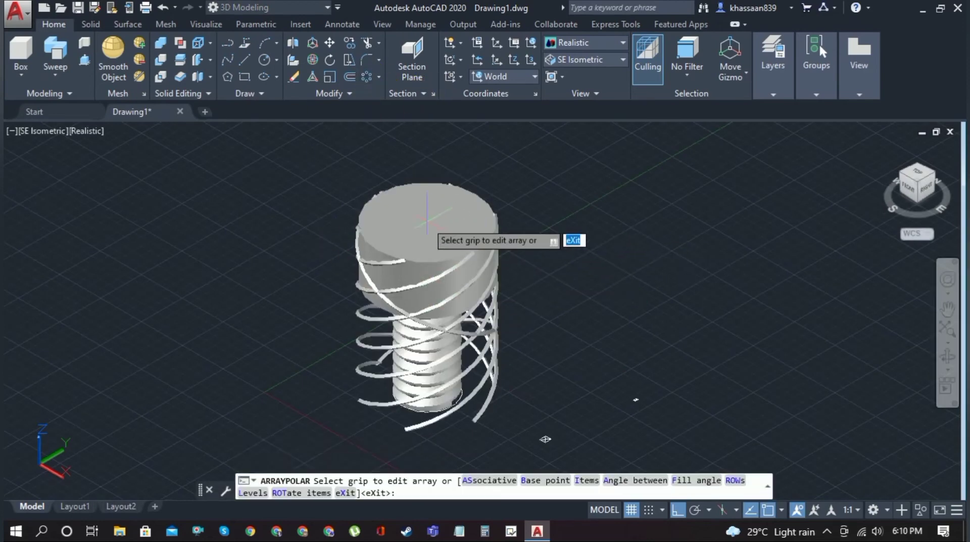
click(181, 50)
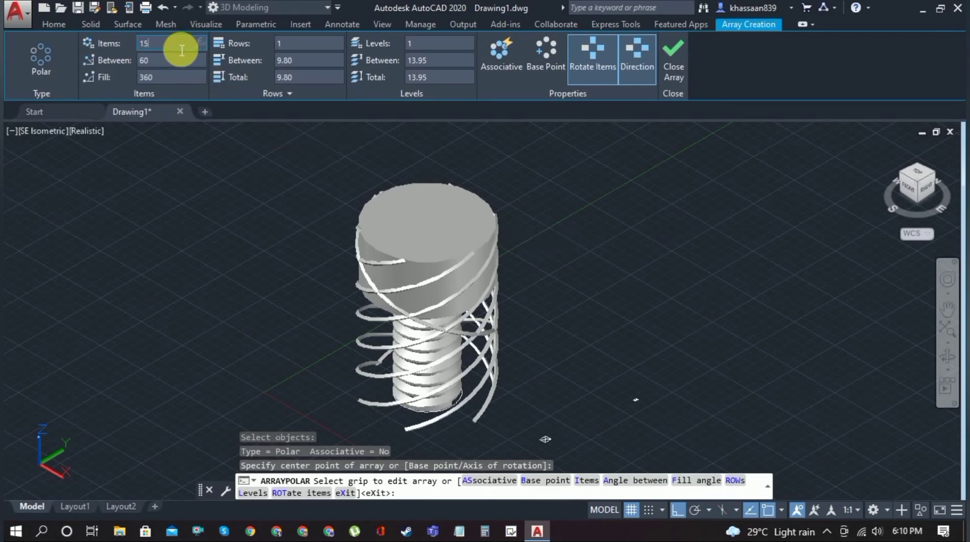
text(15)
key(Return)
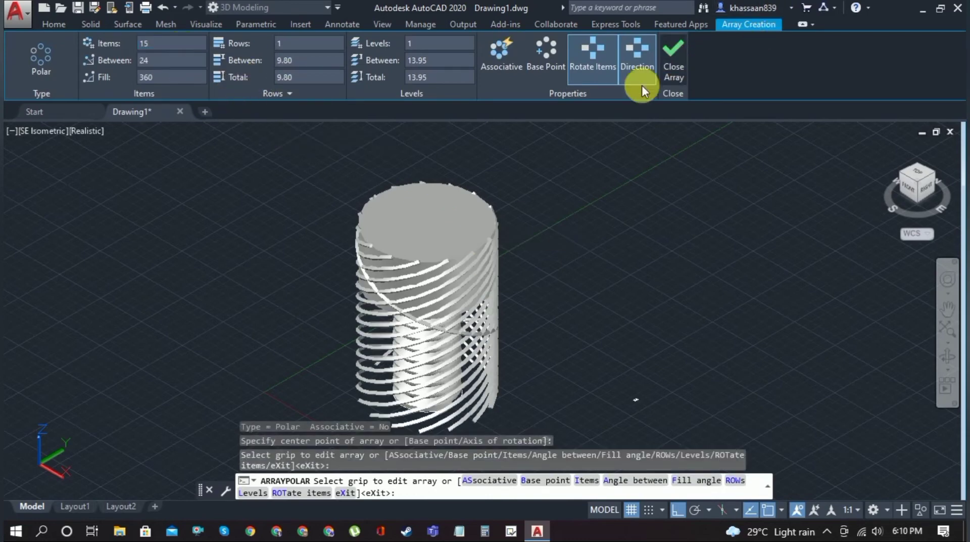
key(Return)
key(Return)
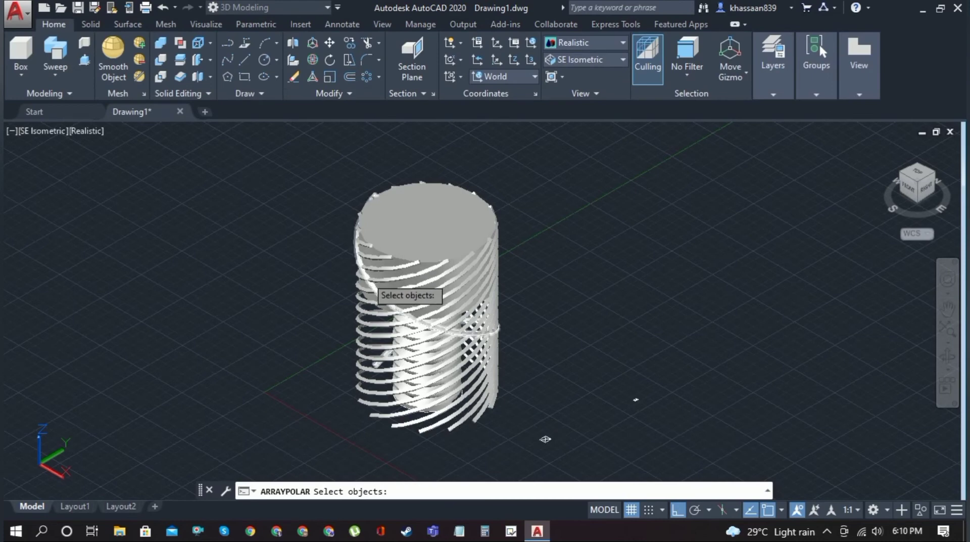
click(365, 273)
key(Return)
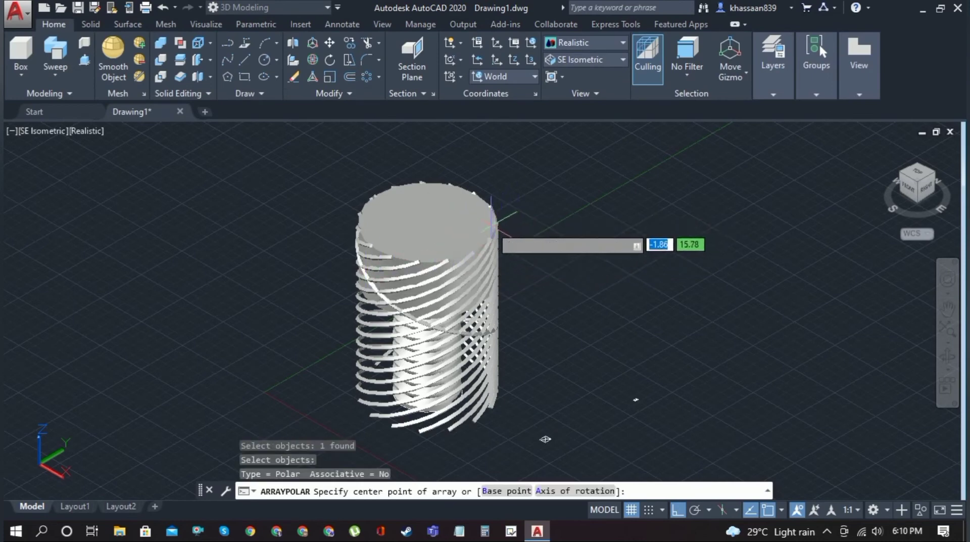
click(914, 177)
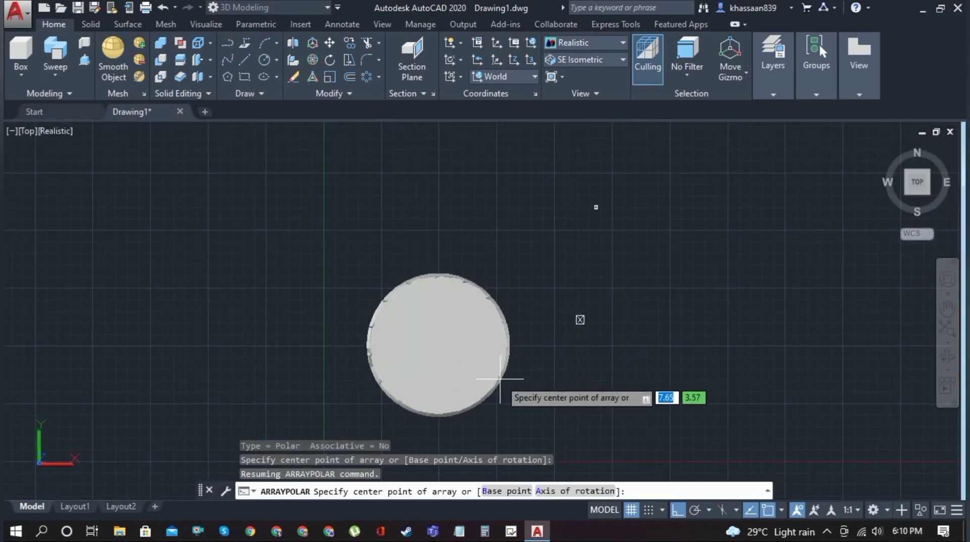
Show the model in 2D Wireframe and create a polar array of the mirrored helix solid around the head's centre with 15 items.
click(608, 41)
click(590, 68)
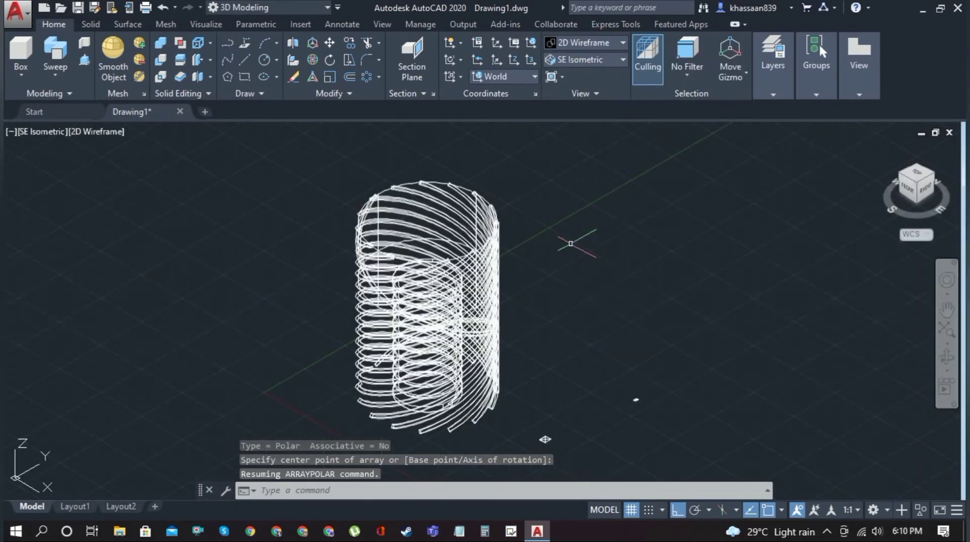
click(362, 86)
click(385, 305)
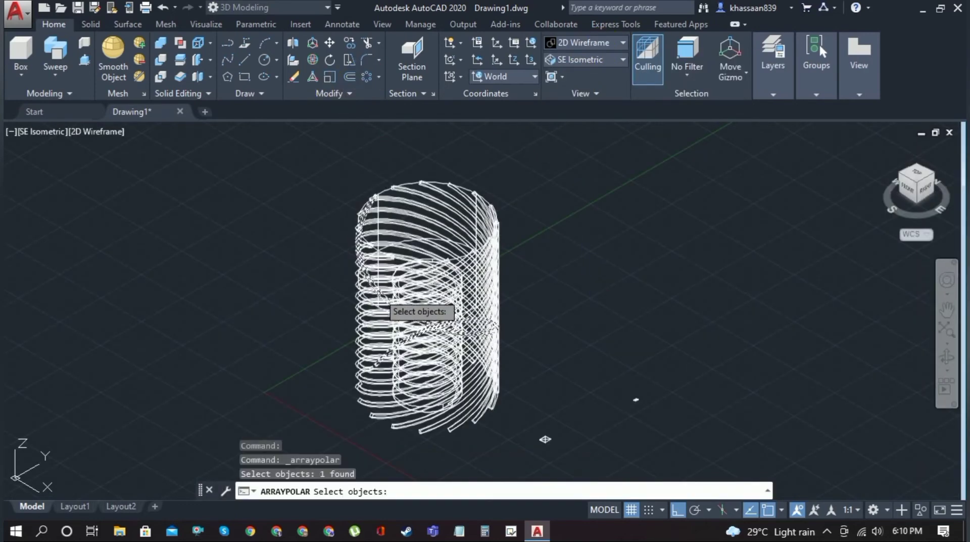
key(Return)
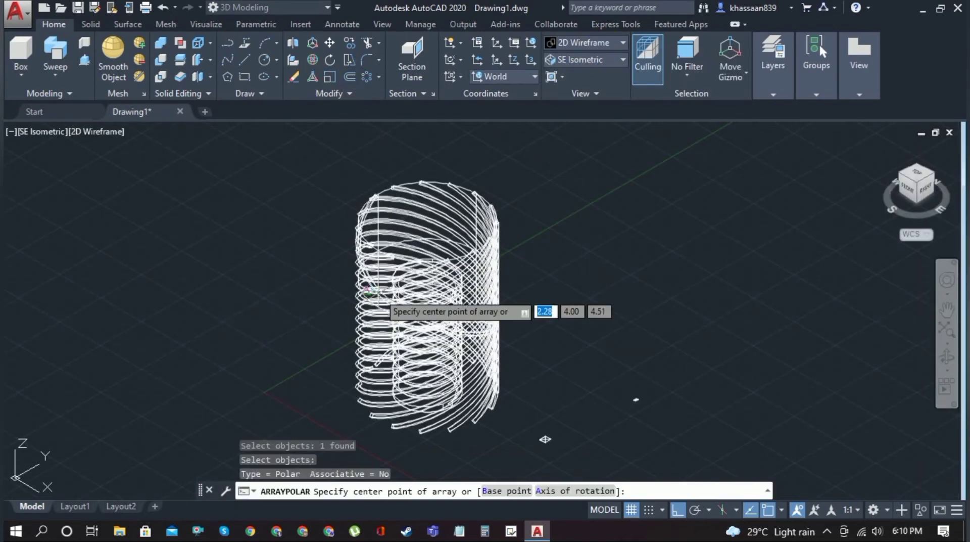
click(917, 180)
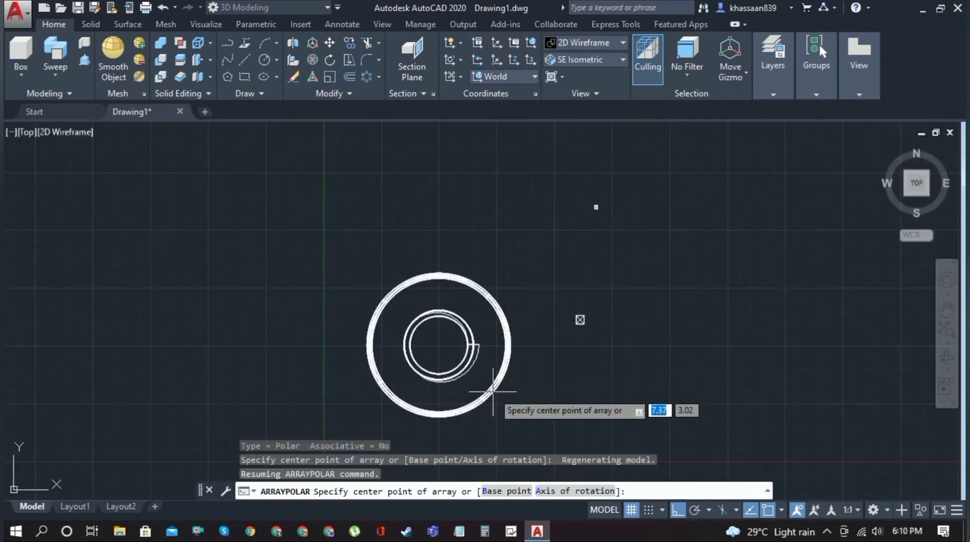
click(438, 345)
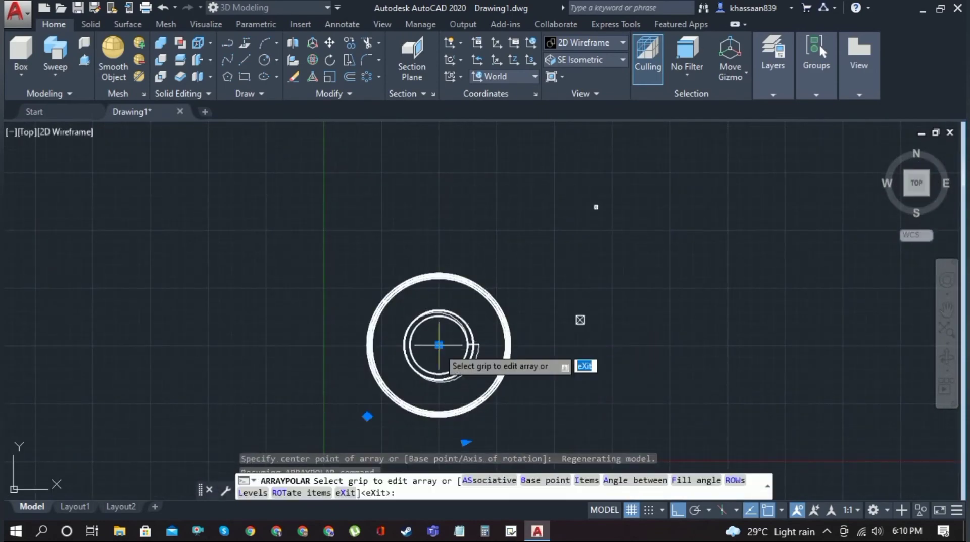
click(171, 52)
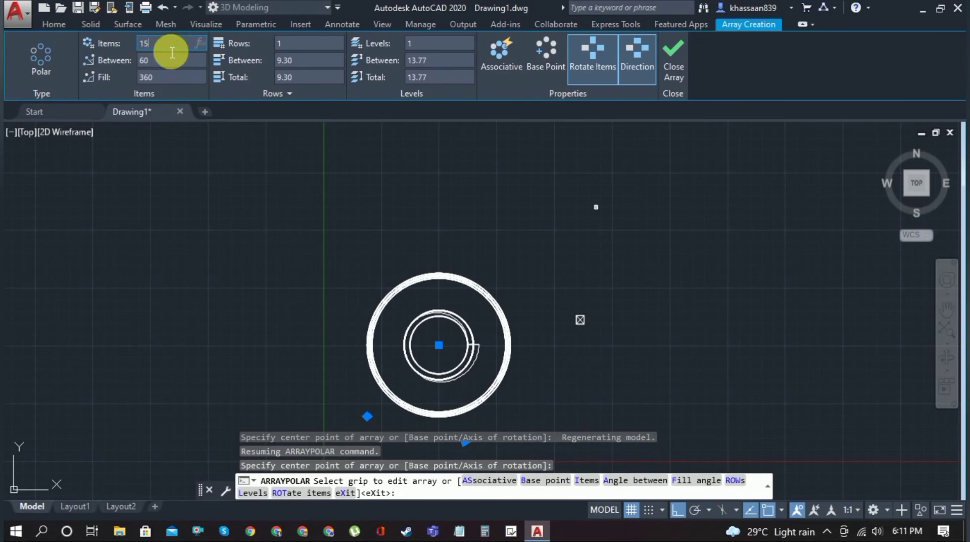
text(15)
key(Return)
click(672, 54)
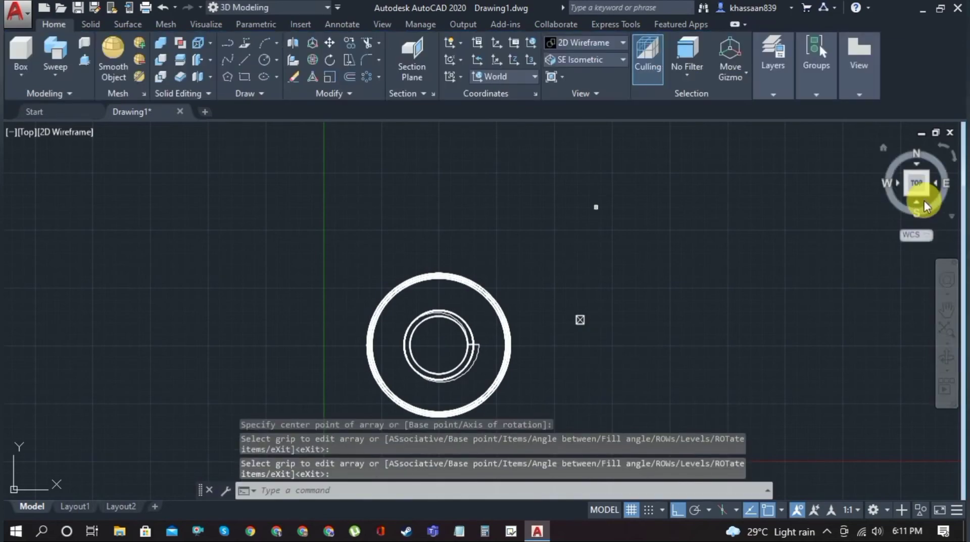
Return to the SE Isometric view and apply the Realistic visual style.
click(929, 195)
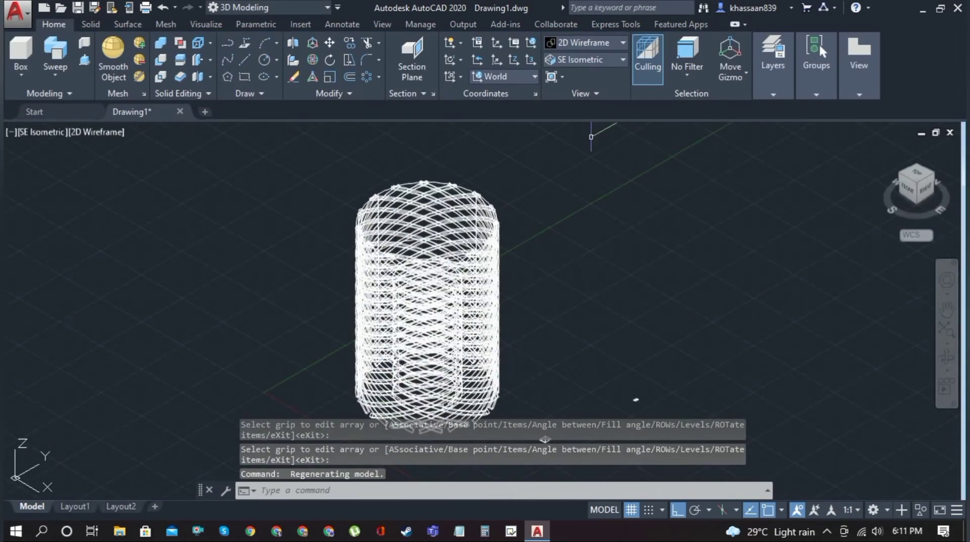
click(611, 41)
click(752, 85)
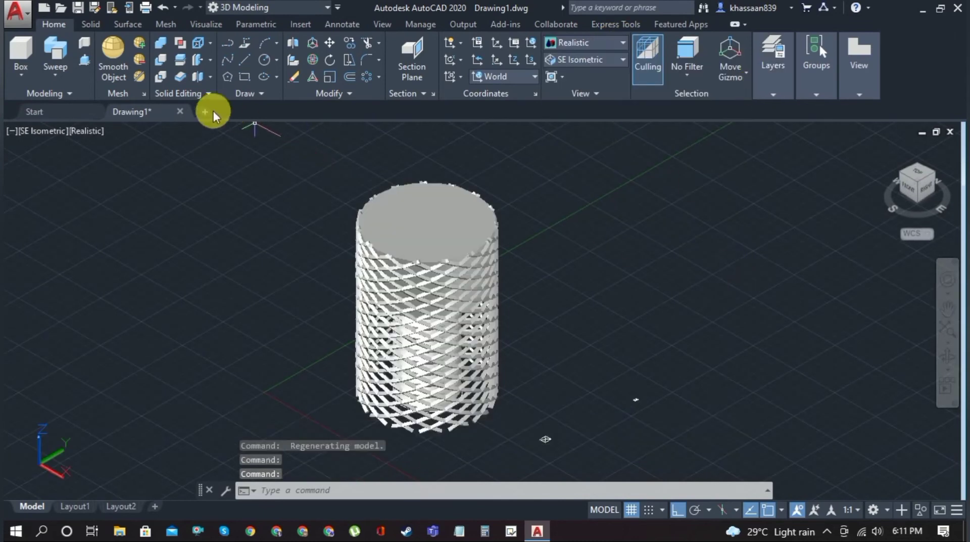
click(161, 65)
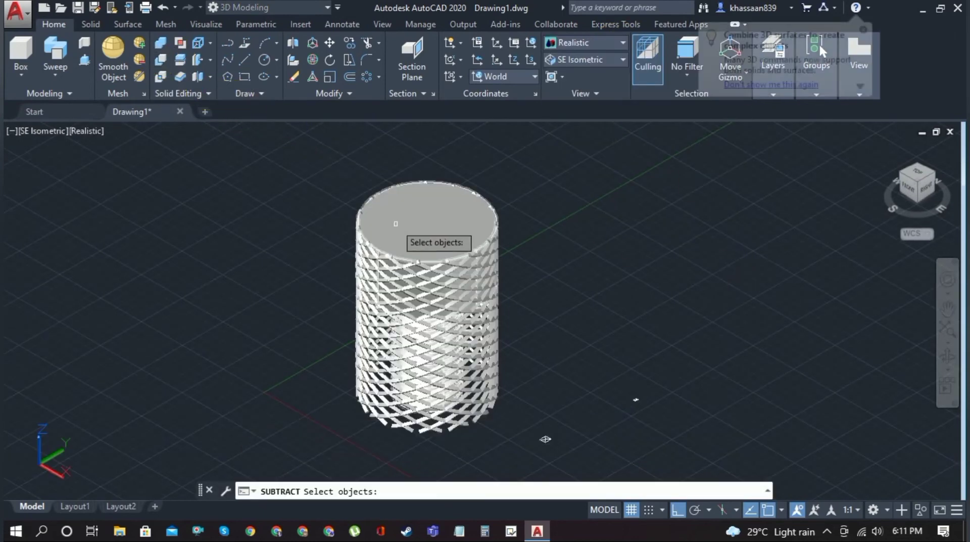
click(414, 227)
key(Return)
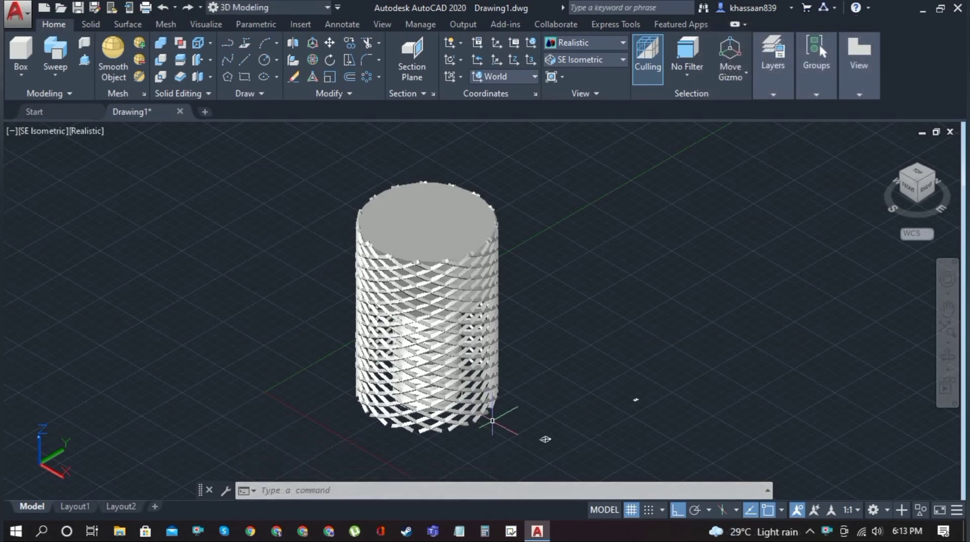
Start an edge chamfer on the bolt head's top rim with both distances set to 0.5.
click(92, 24)
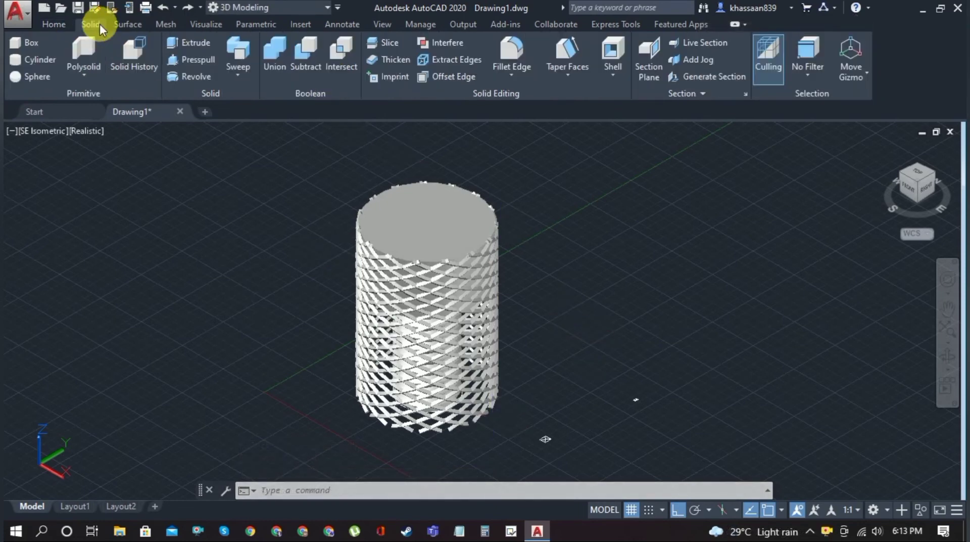
click(515, 72)
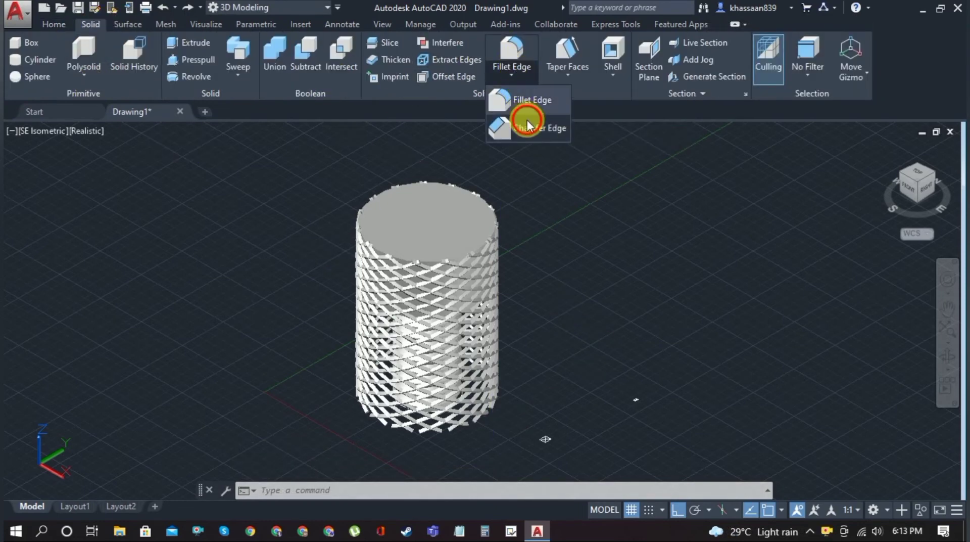
click(526, 121)
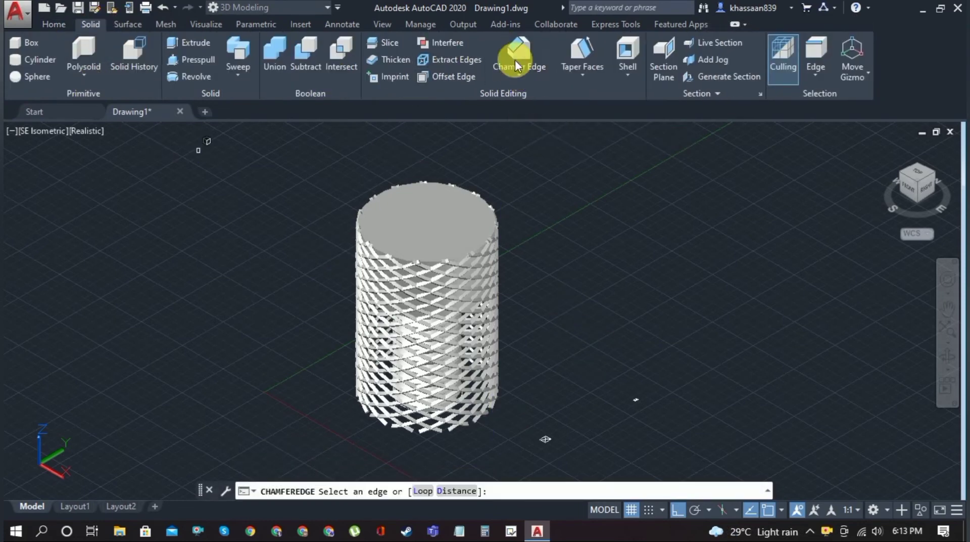
click(494, 224)
key(Escape)
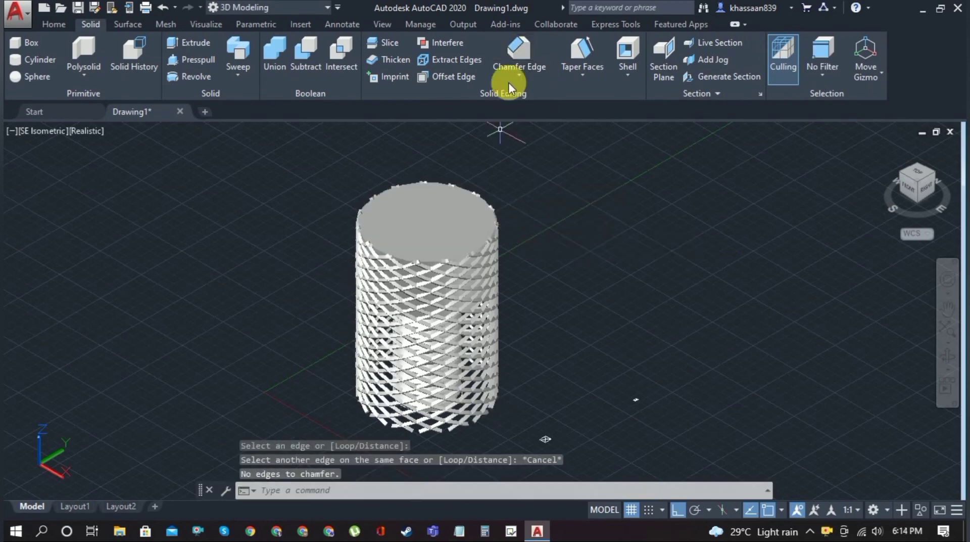
click(513, 57)
click(493, 254)
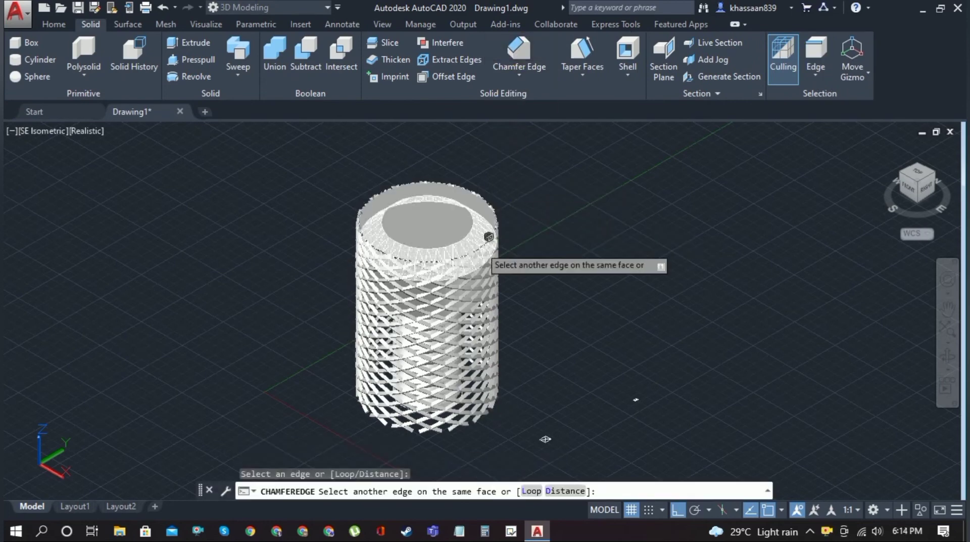
click(561, 490)
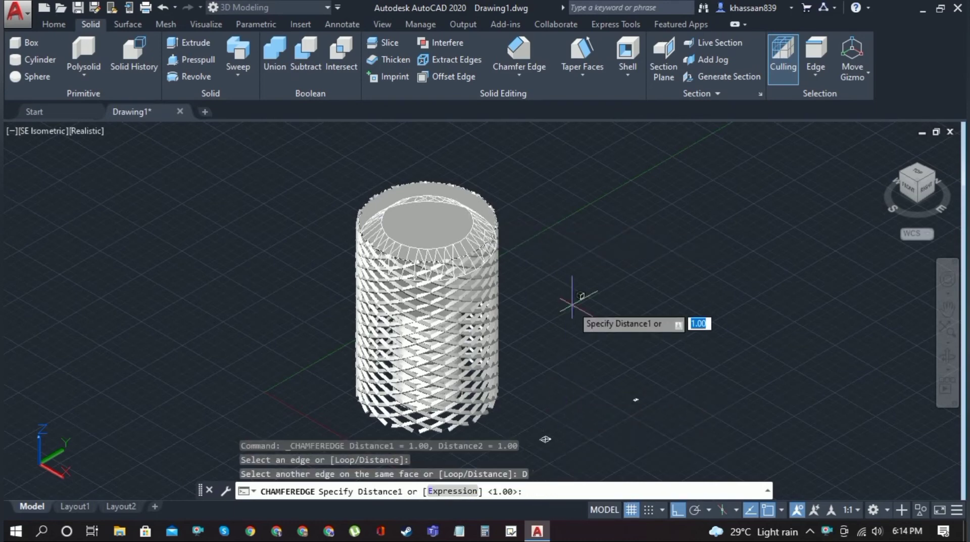
text(0.5)
key(Return)
text(0.5)
key(Return)
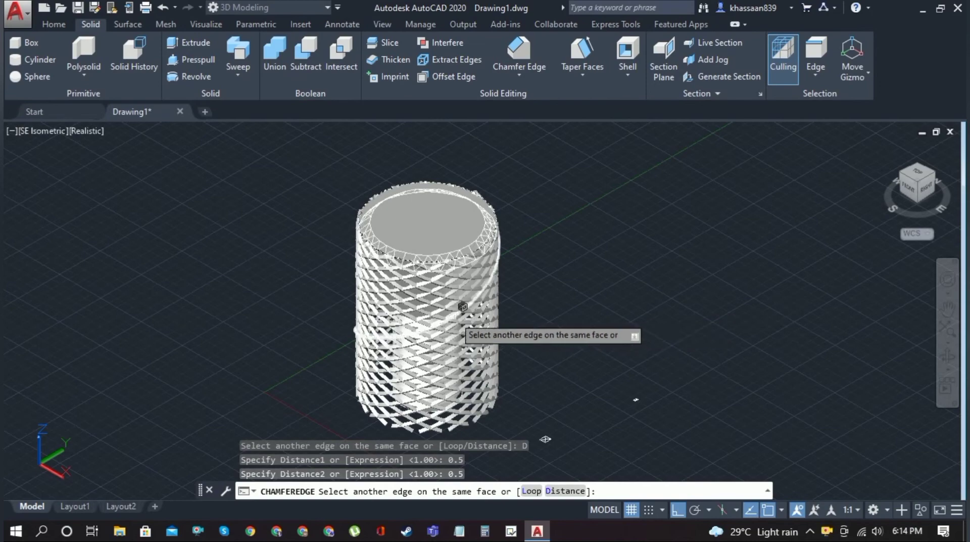
Add the head's lower rim to the chamfer selection and accept the chamfer.
scroll(455, 303, up, 2)
scroll(457, 303, up, 2)
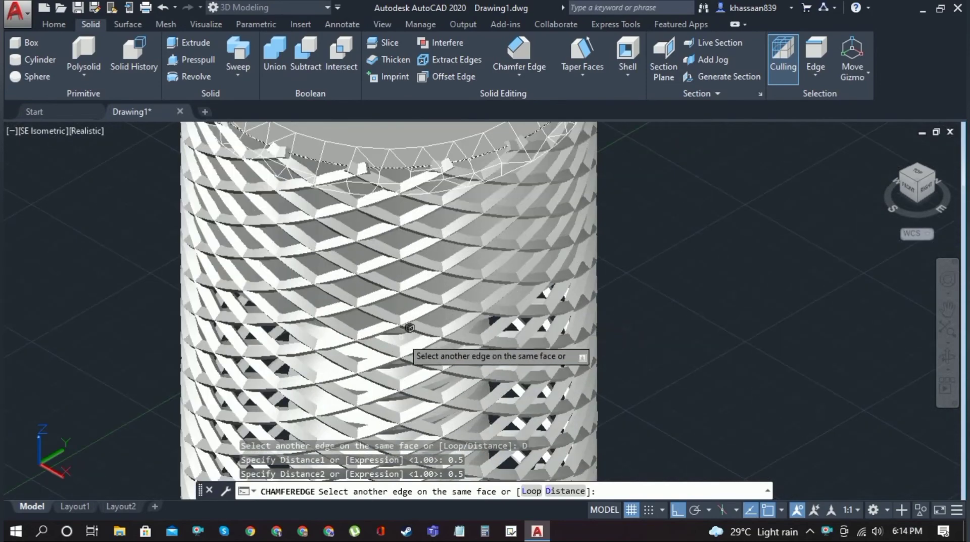
click(946, 354)
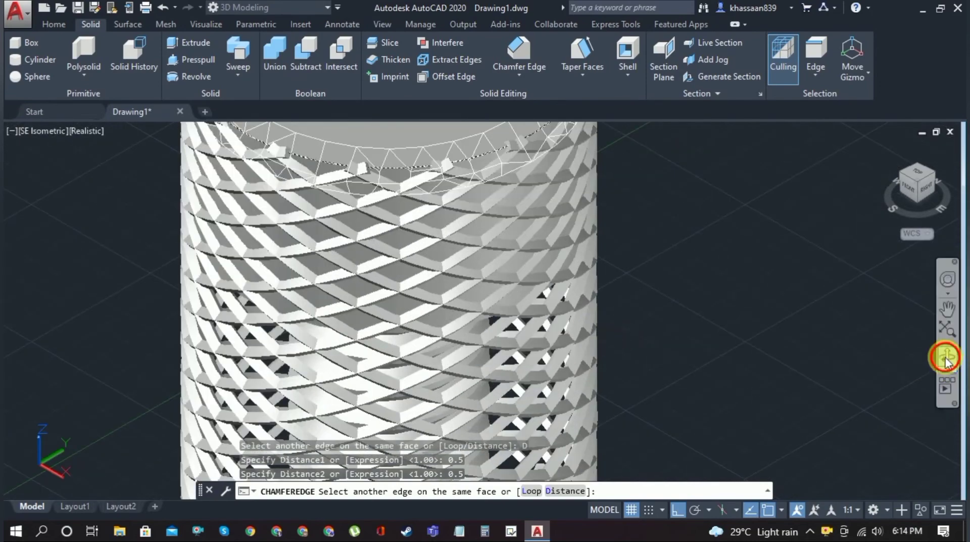
drag(606, 371, 684, 317)
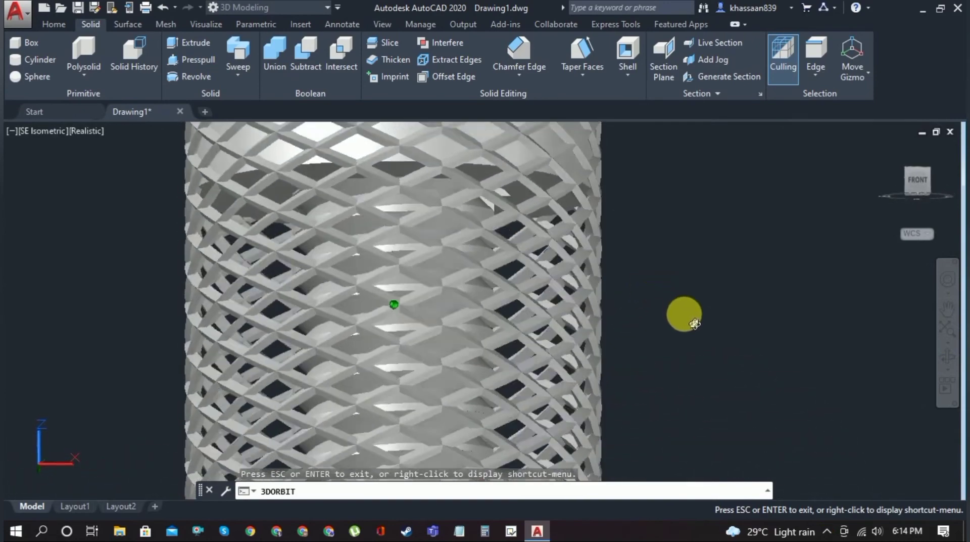
key(Escape)
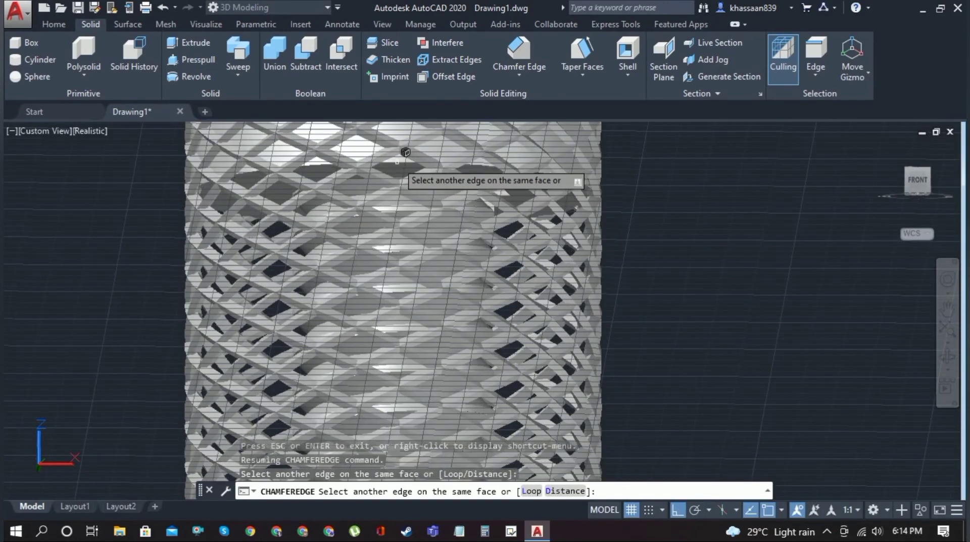
click(404, 151)
click(405, 151)
scroll(617, 237, down, 6)
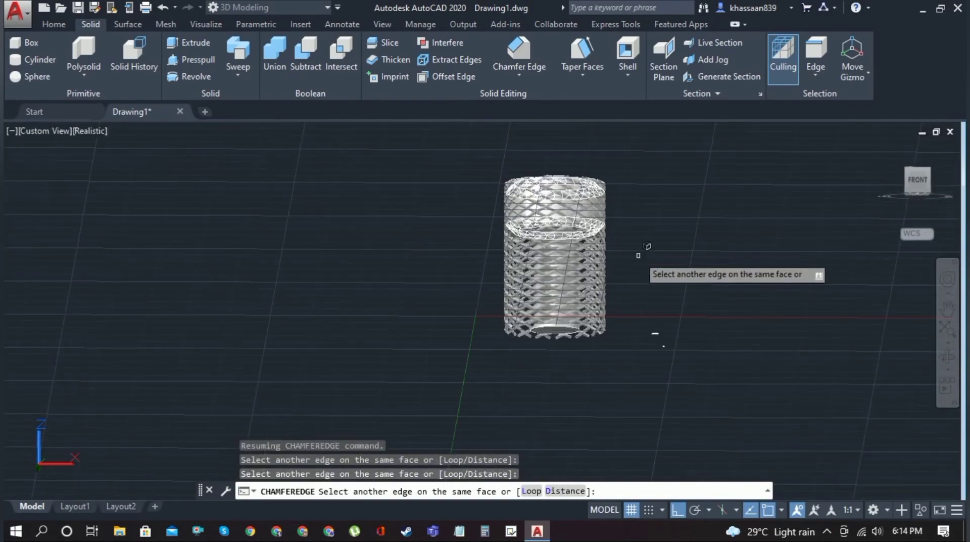
key(Return)
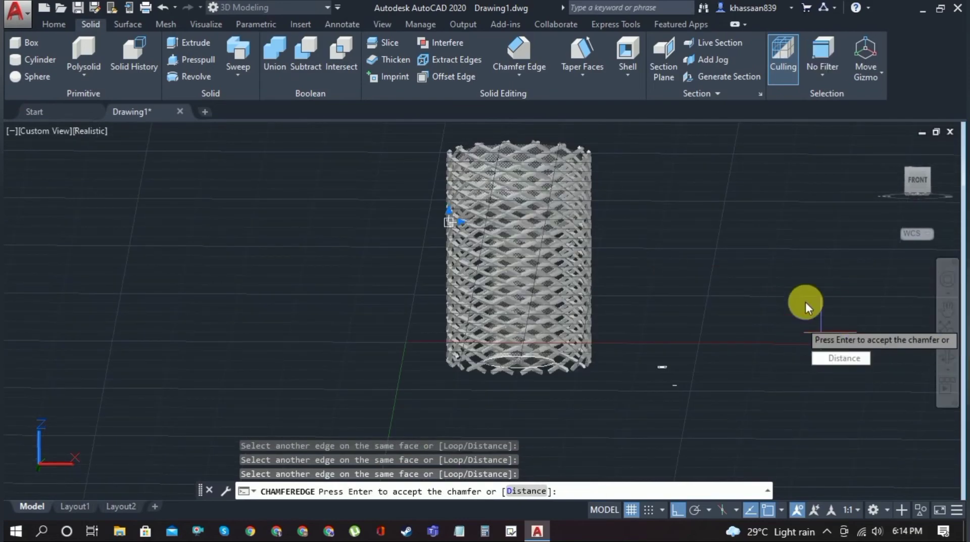
key(Return)
click(947, 356)
drag(644, 230, 589, 338)
key(Escape)
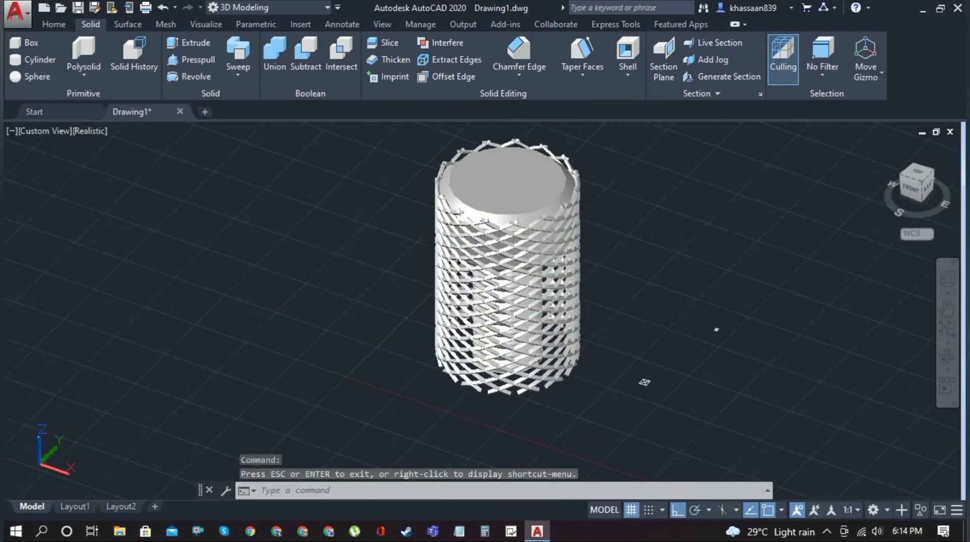
click(44, 26)
click(155, 56)
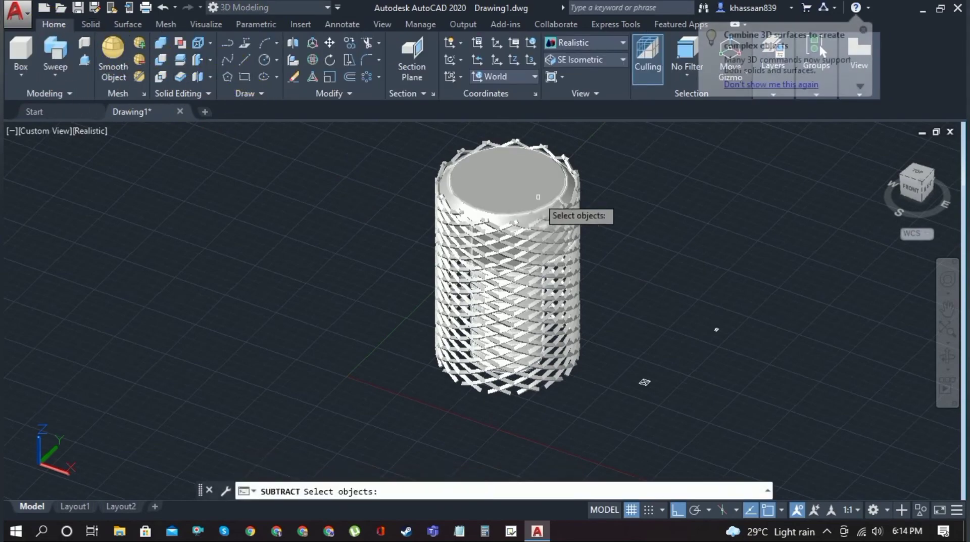
click(531, 204)
key(Escape)
click(571, 75)
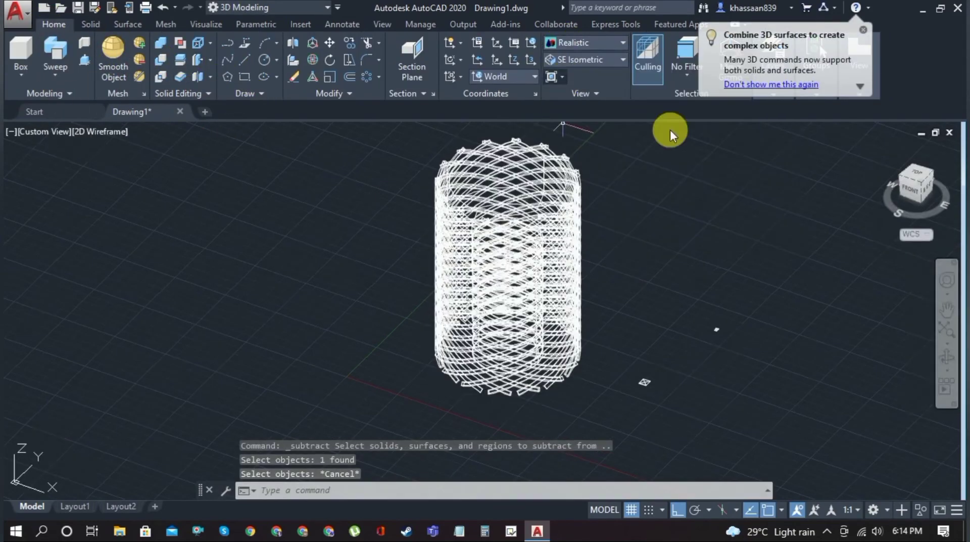
click(946, 311)
drag(792, 256, 728, 290)
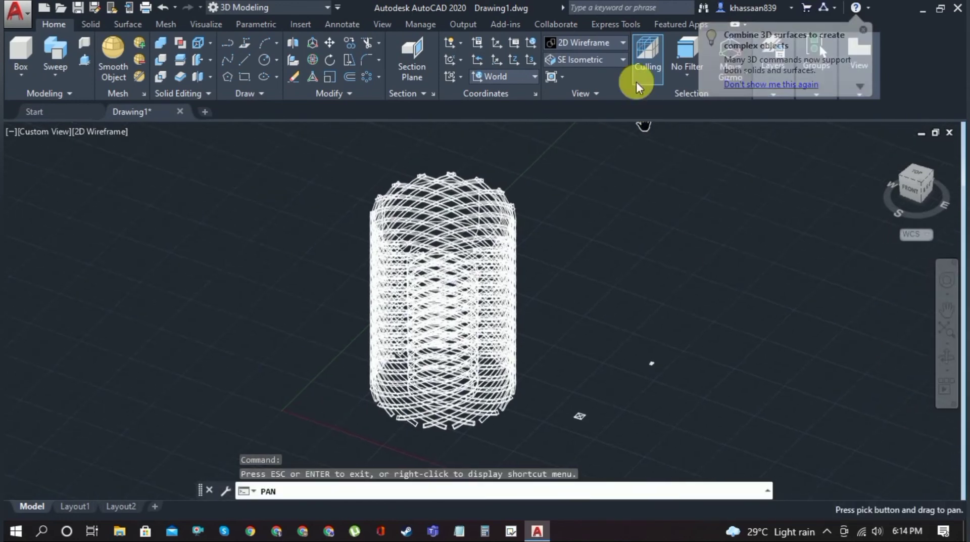
click(605, 44)
key(Escape)
key(Escape)
click(592, 44)
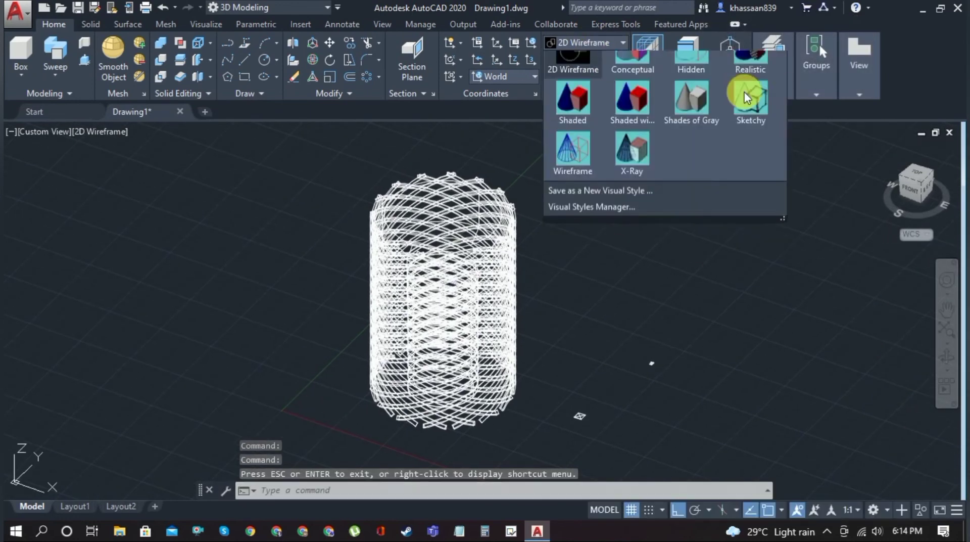
click(743, 91)
Subtract the two crossing helix arrays around the head from the bolt head solid to cut the knurling.
click(156, 59)
click(401, 227)
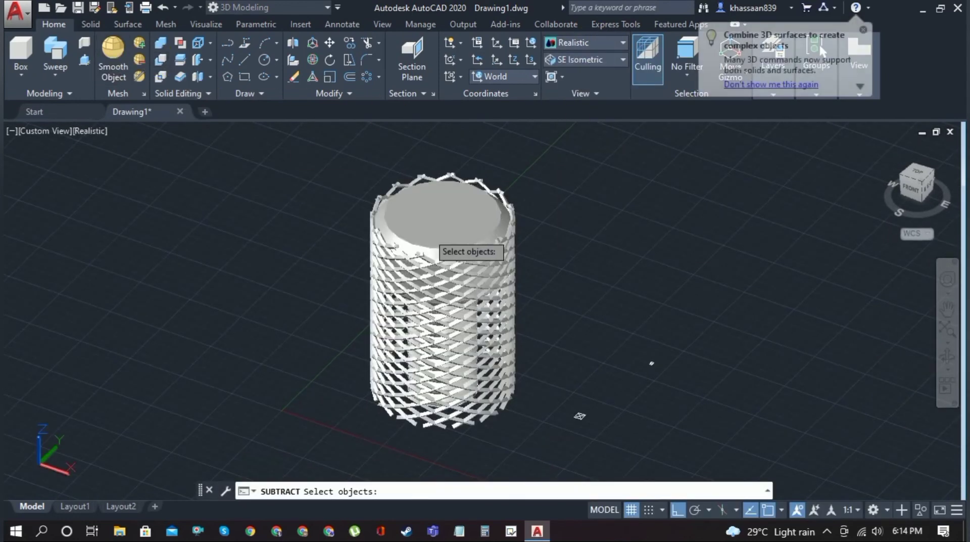
key(Return)
click(320, 200)
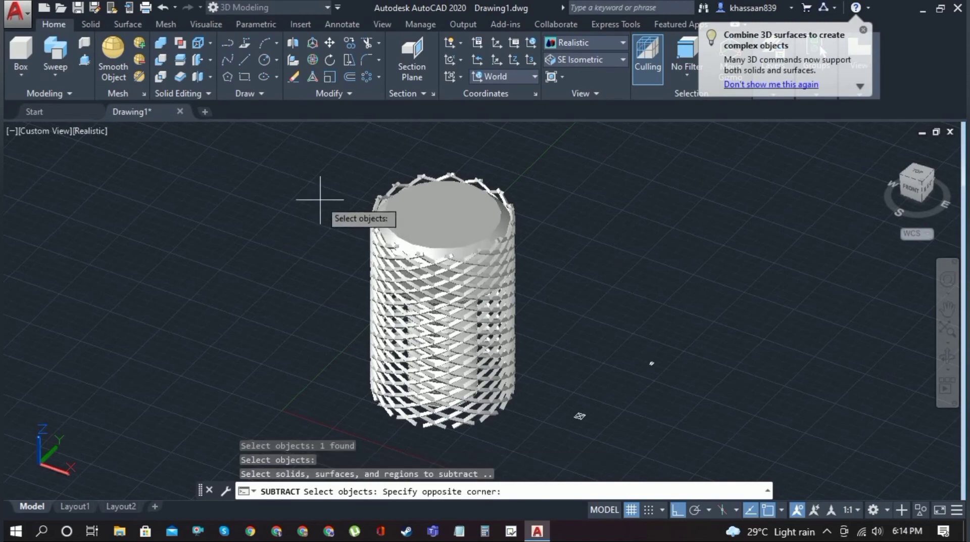
click(551, 437)
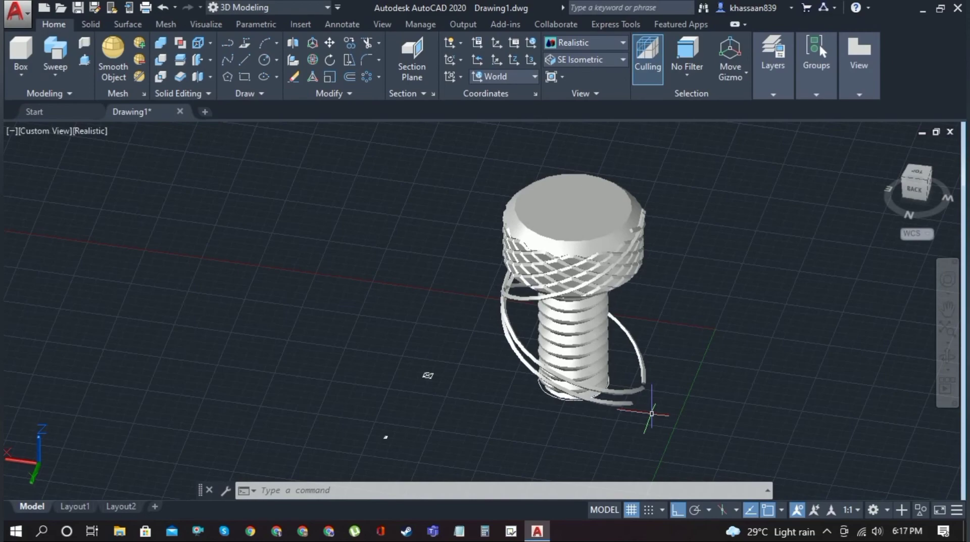
Subtract the leftover helix sweeps around the head and shank from the bolt head solid.
scroll(591, 257, up, 6)
scroll(591, 256, down, 8)
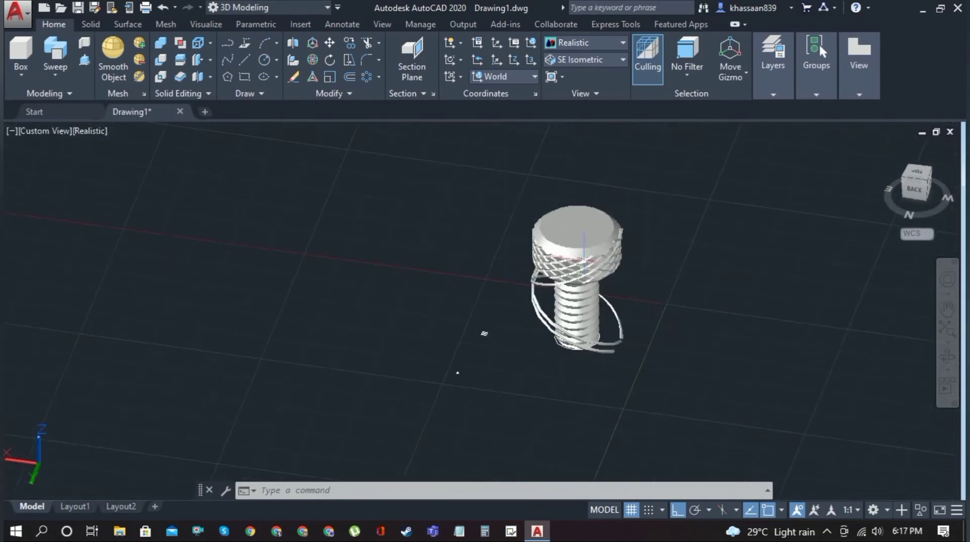
scroll(591, 256, up, 3)
click(944, 372)
drag(851, 357, 700, 349)
key(Escape)
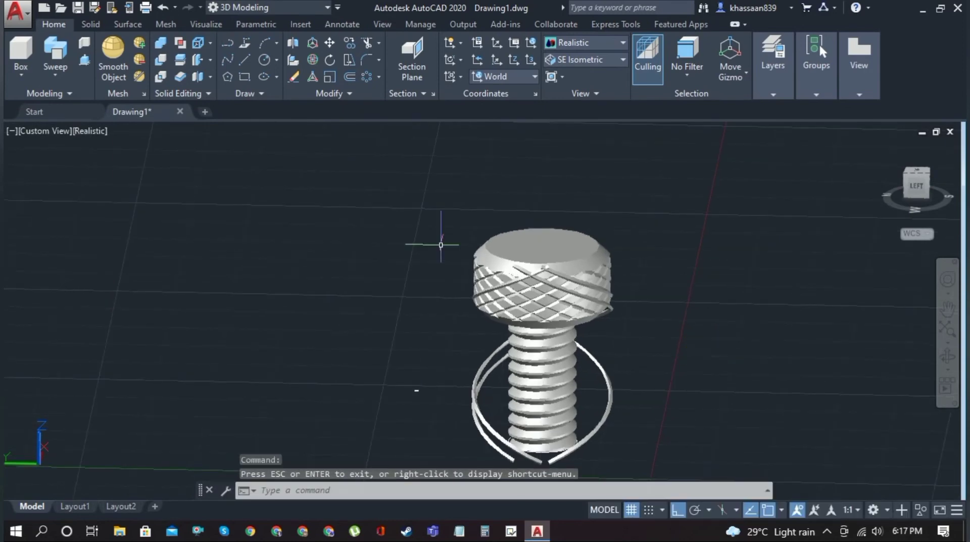
click(162, 59)
click(559, 260)
key(Return)
click(429, 257)
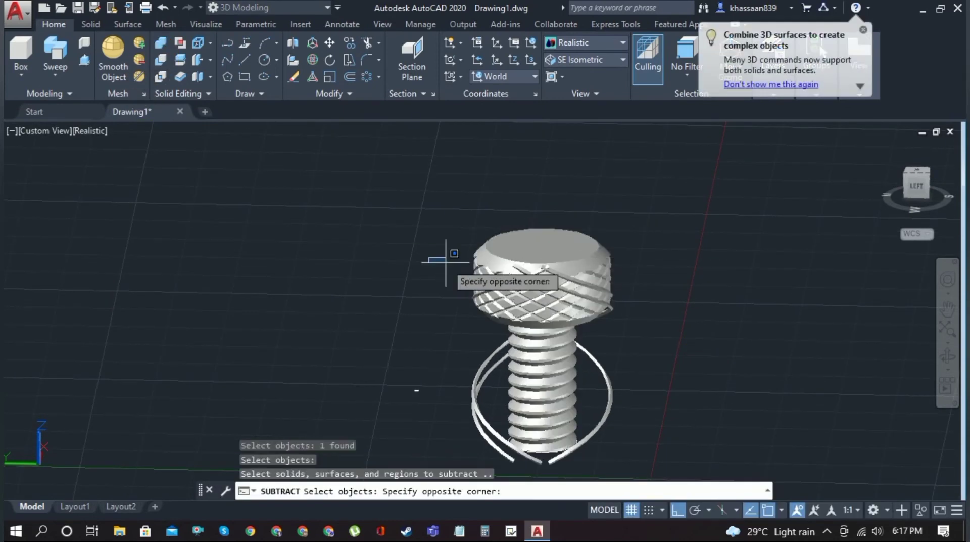
click(655, 484)
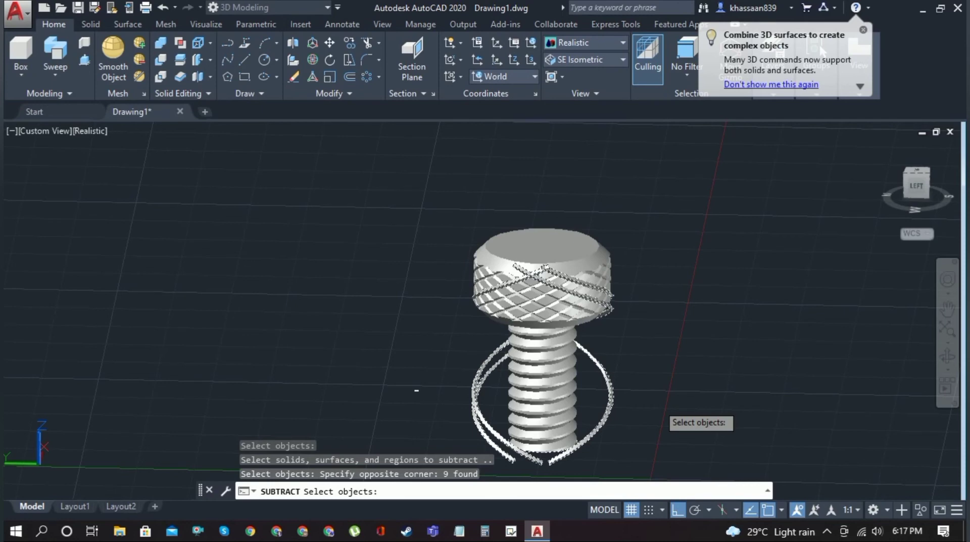
key(Return)
Orbit around the bolt to check the cut knurling and return to the SE Isometric view.
click(948, 354)
drag(787, 329, 626, 317)
key(Escape)
click(601, 43)
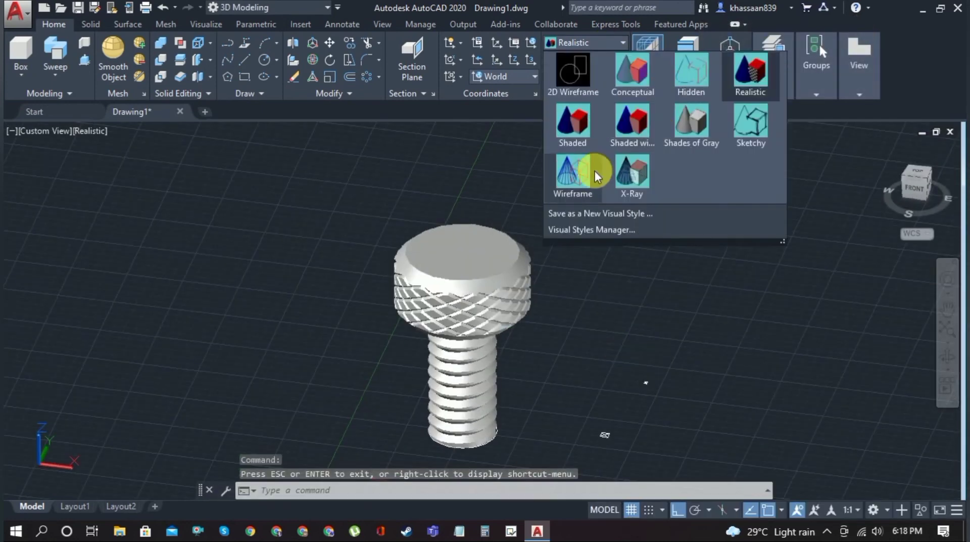
click(558, 62)
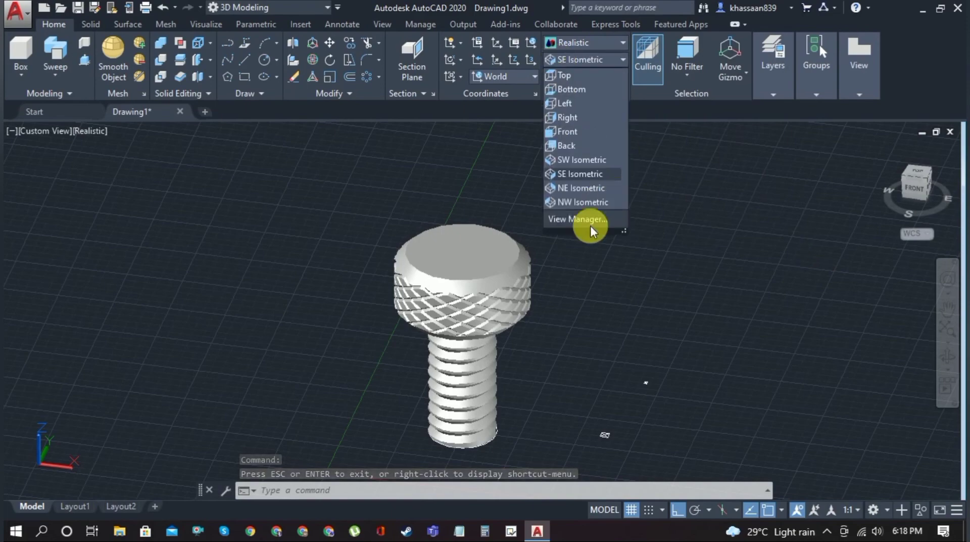
click(568, 173)
click(514, 346)
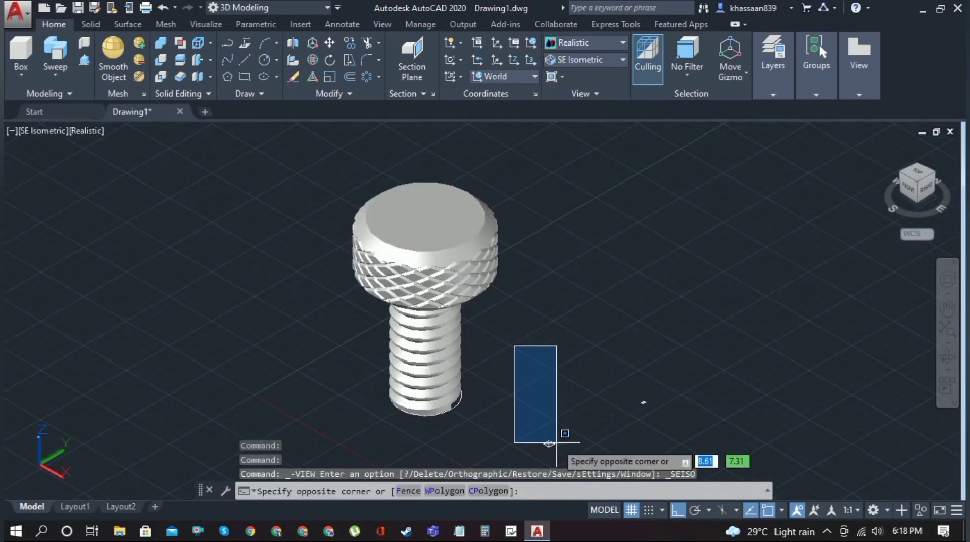
click(670, 457)
right_click(689, 403)
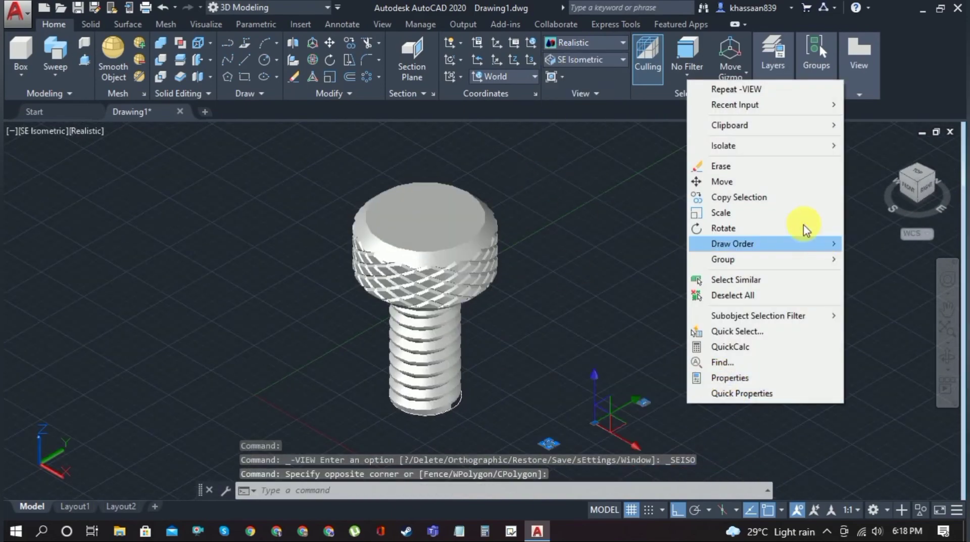
click(741, 180)
key(Escape)
Erase the leftover sweep profiles beside the bolt and the stray curve at the base of the shank.
click(514, 334)
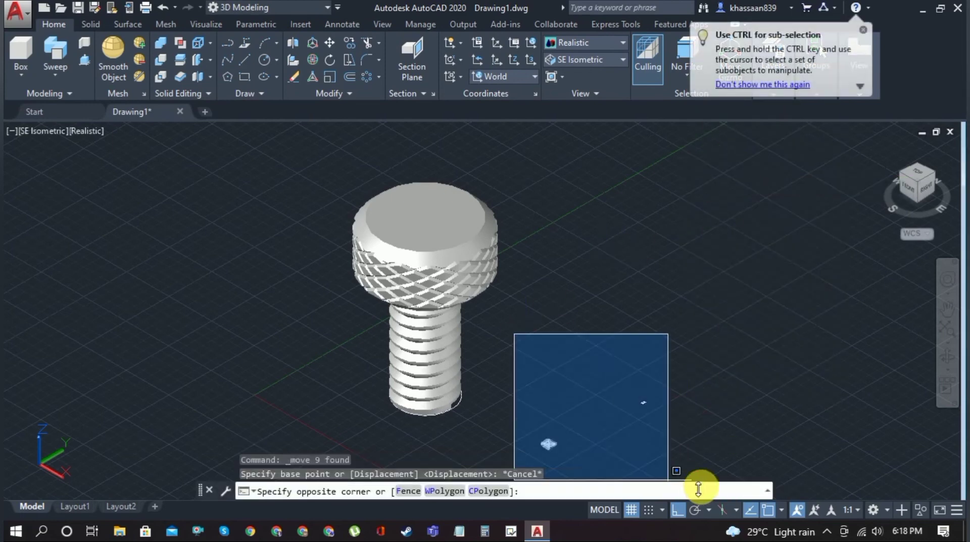
click(675, 470)
click(293, 76)
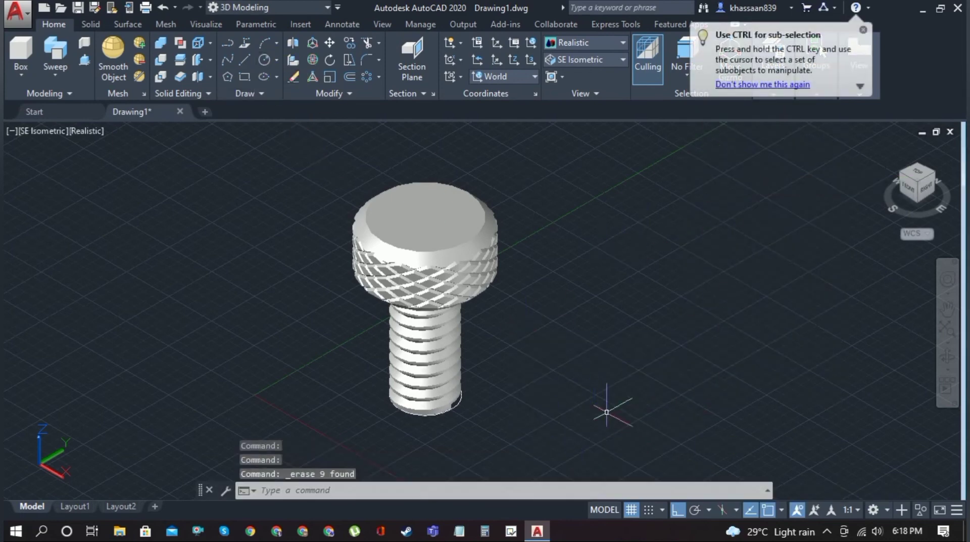
click(465, 405)
click(293, 76)
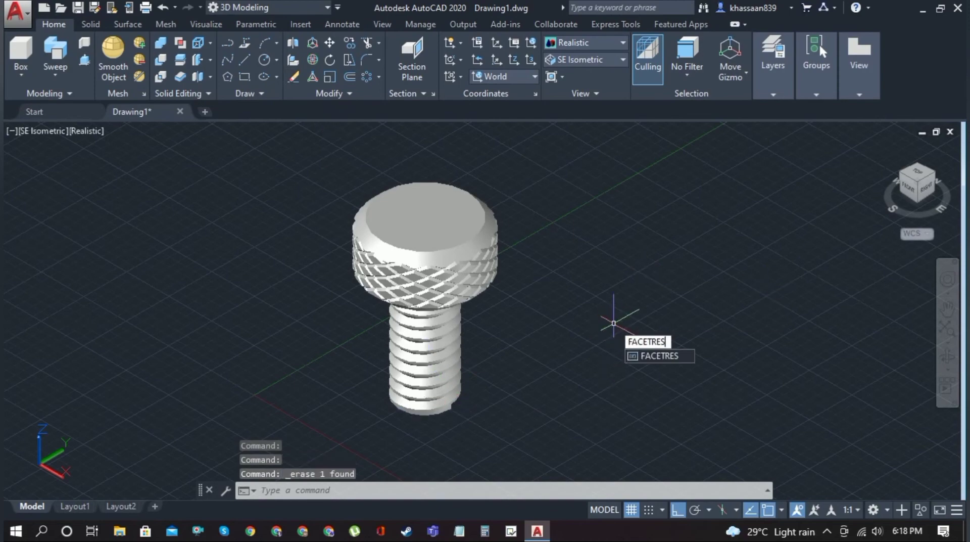
Set the FACETRES variable to 10 and examine the knurled head up close.
key(Return)
key(Return)
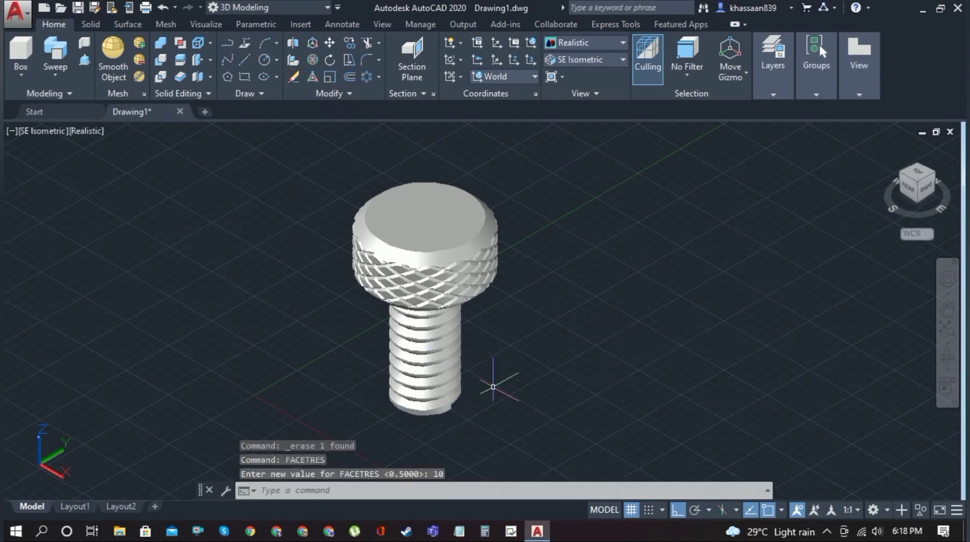
scroll(413, 260, up, 8)
scroll(413, 263, down, 2)
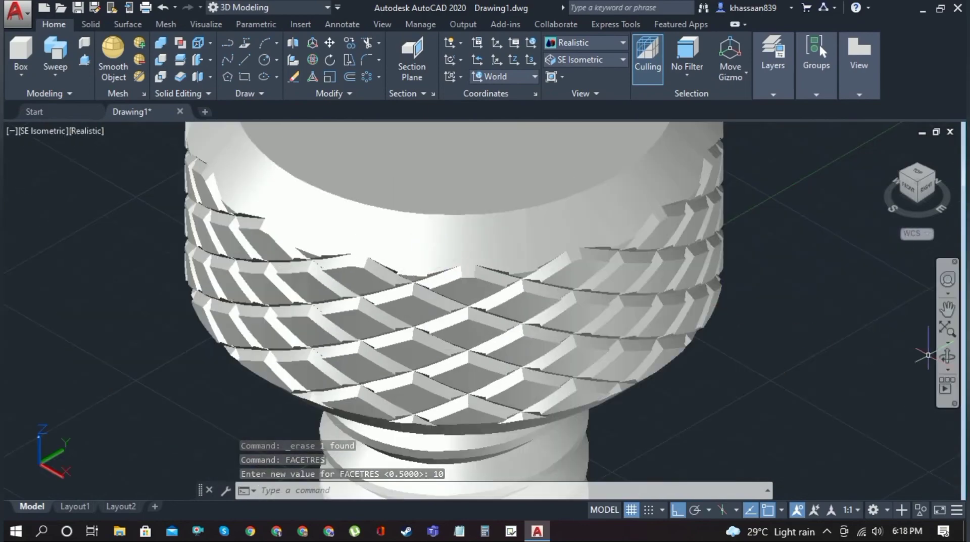
Turn off the grid display around the bolt.
click(947, 357)
drag(729, 382, 647, 276)
scroll(736, 376, down, 3)
key(Escape)
click(946, 309)
key(Escape)
click(637, 486)
click(631, 509)
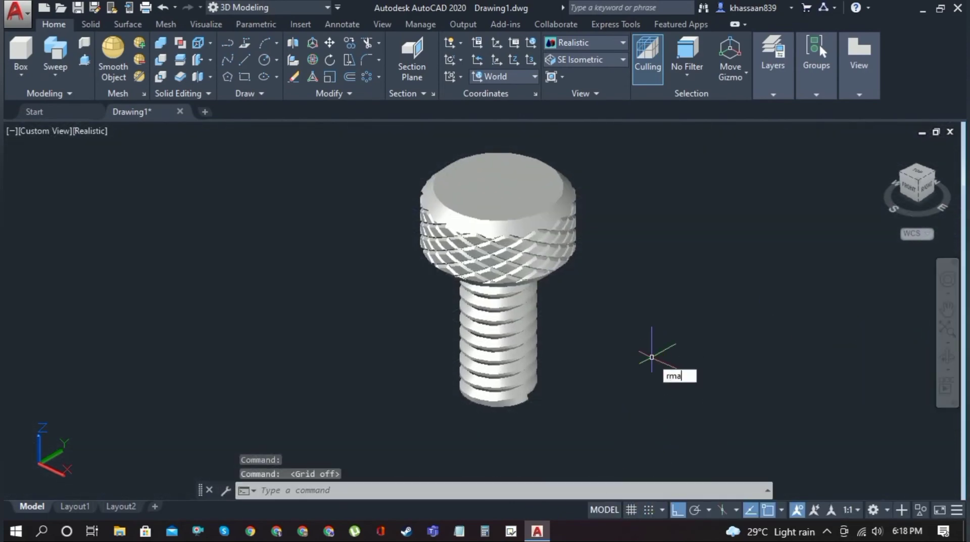
Open the Materials Browser and show the Metal category of the Autodesk Library.
text(rma)
key(Escape)
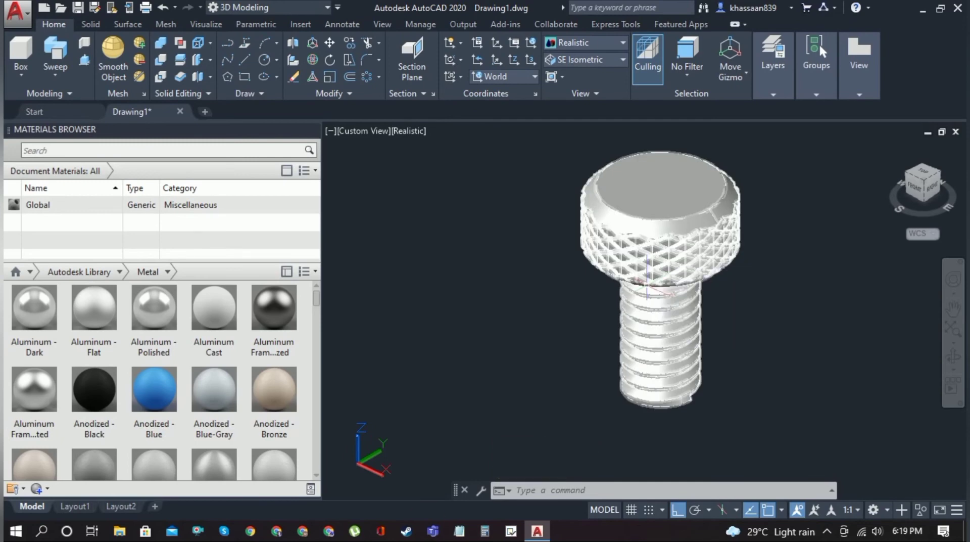
scroll(310, 448, down, 1)
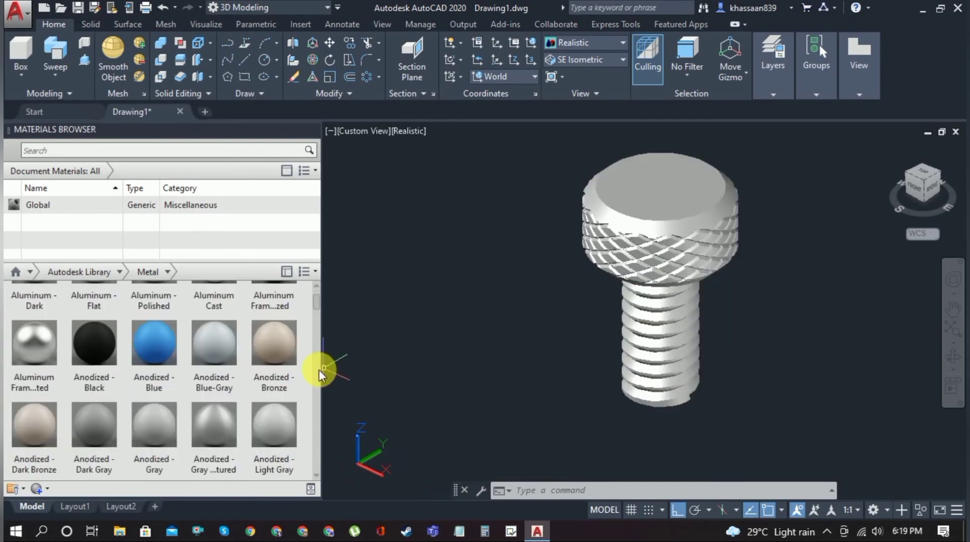
Assign the bronze satin aluminum material from the Metal library to the bolt and close the Materials Browser.
click(638, 246)
scroll(215, 387, up, 1)
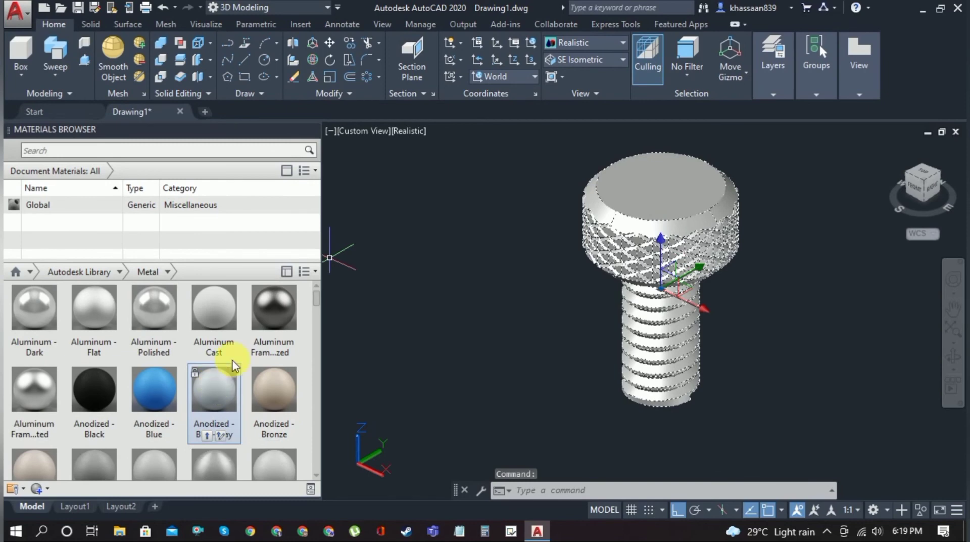
scroll(310, 325, down, 5)
scroll(220, 369, up, 5)
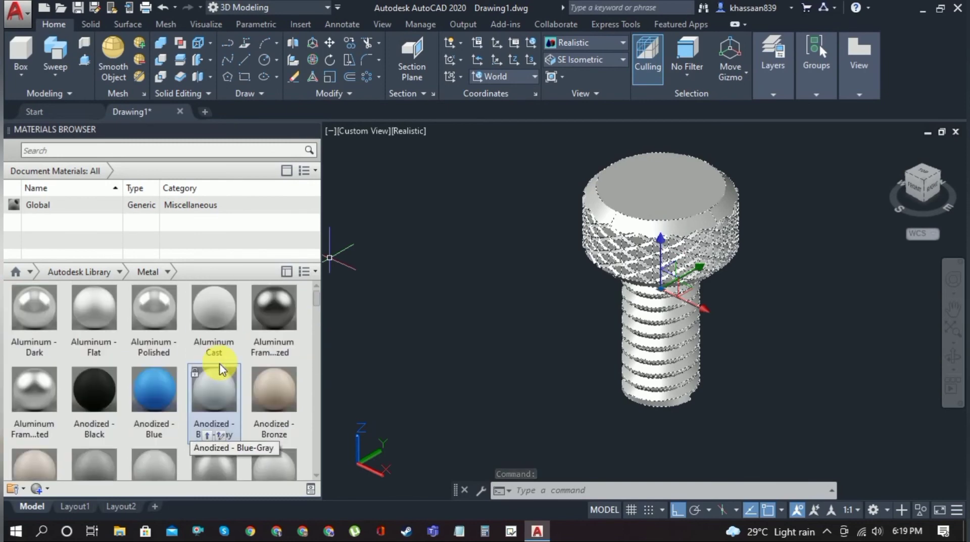
scroll(303, 336, down, 1)
scroll(283, 321, up, 1)
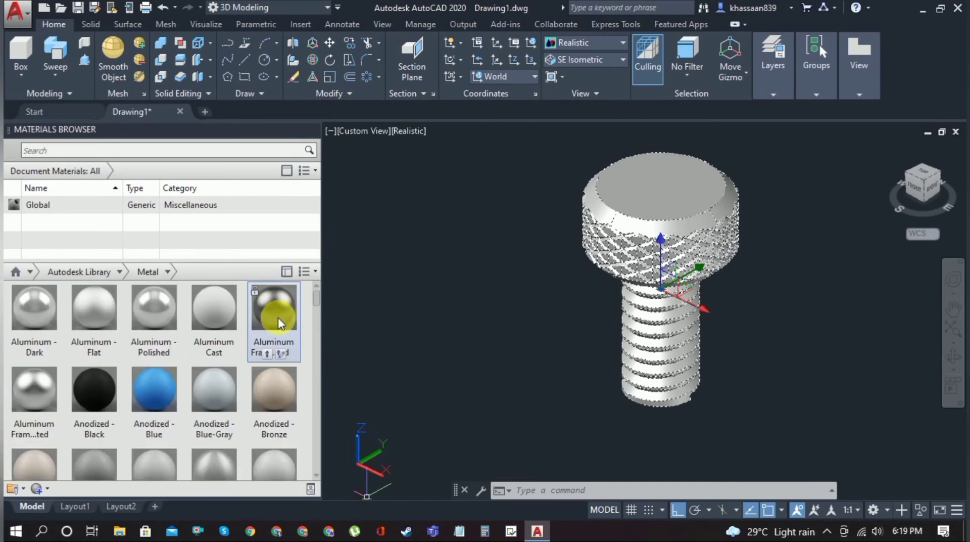
right_click(278, 322)
click(327, 326)
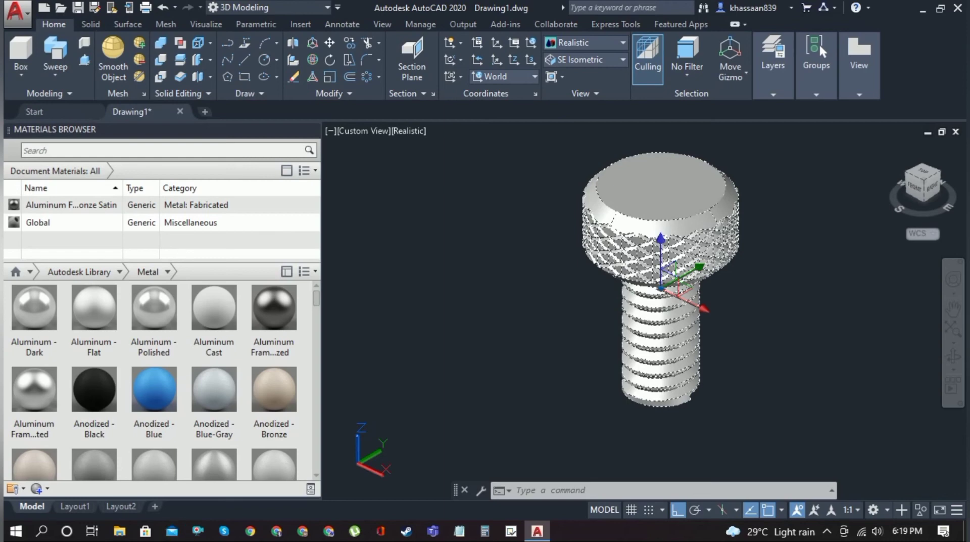
key(Escape)
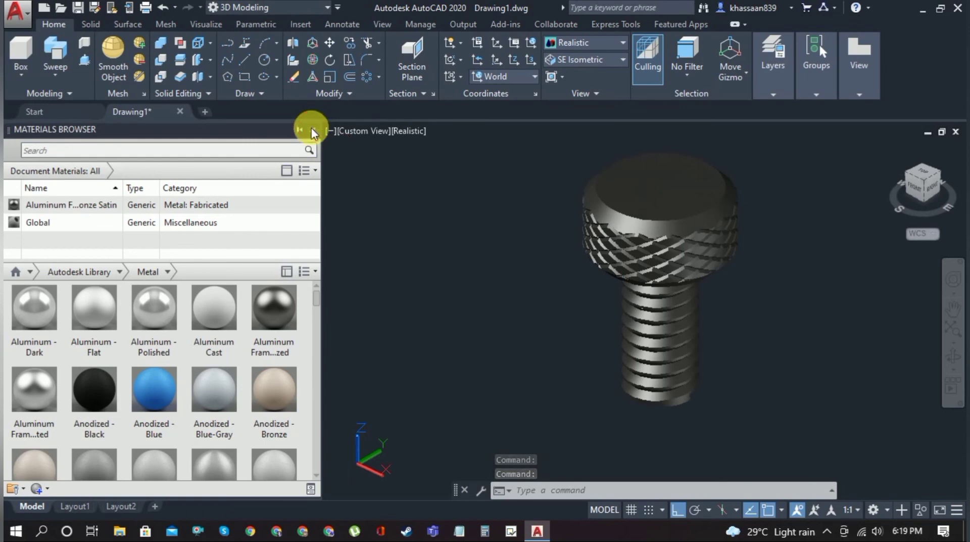
click(312, 129)
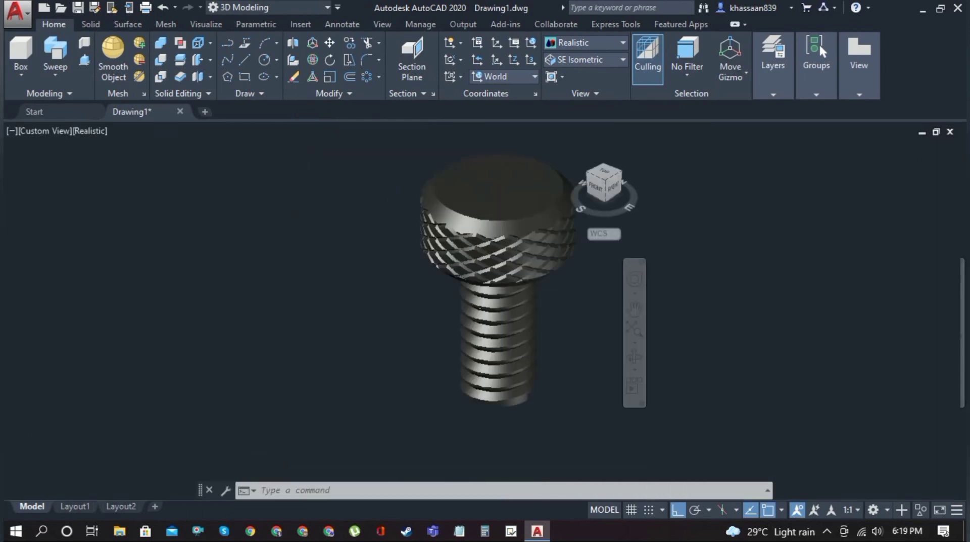
Orbit around the bolt to examine the applied material on its head and thread.
click(390, 208)
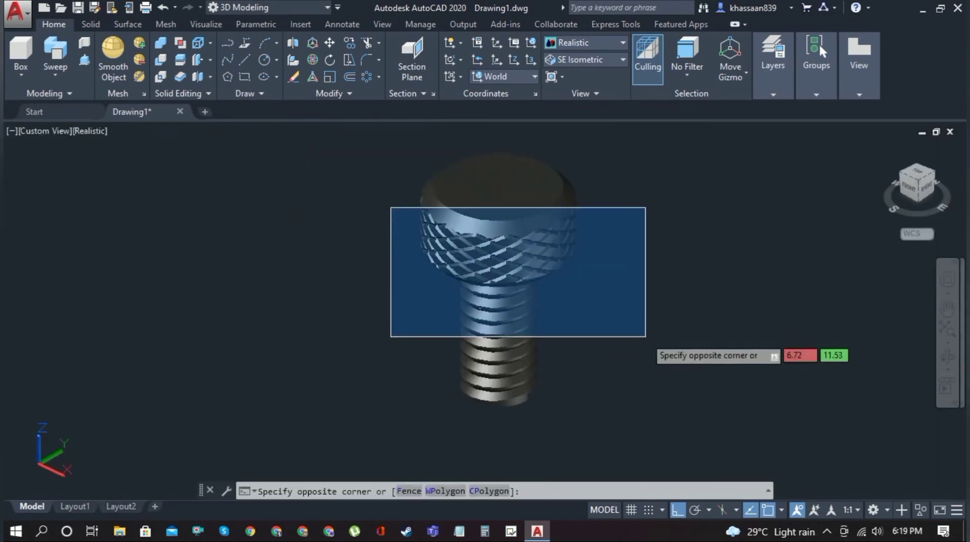
key(Escape)
click(949, 356)
drag(578, 357, 523, 244)
drag(571, 230, 518, 270)
scroll(519, 270, down, 10)
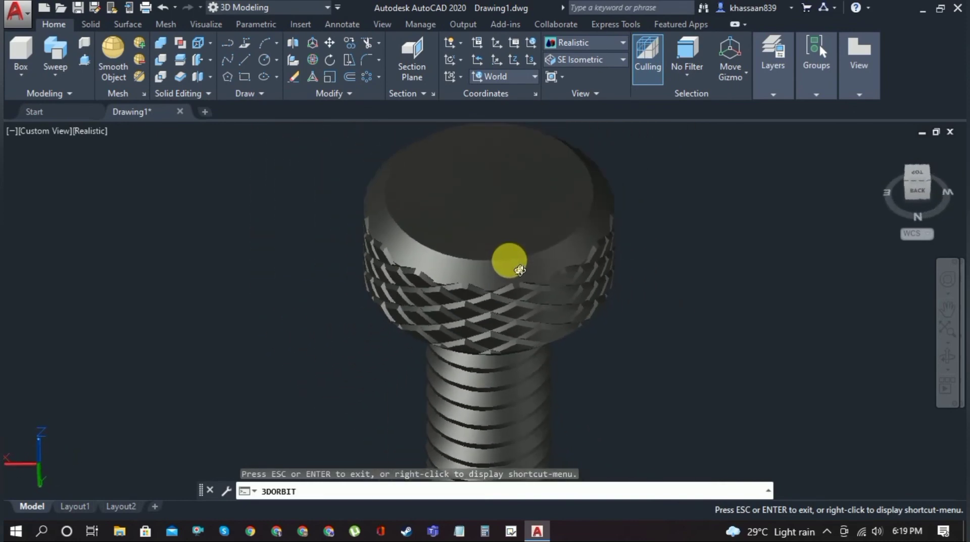
key(Escape)
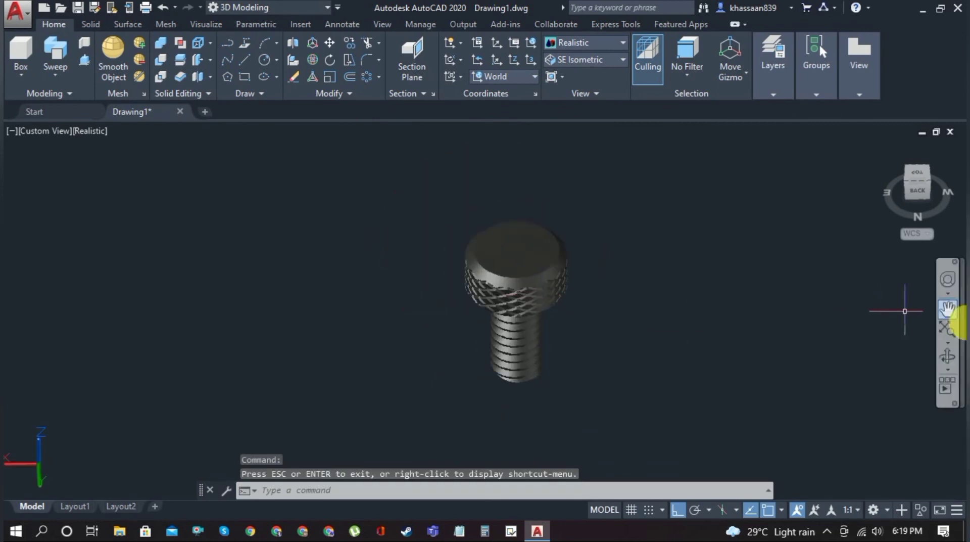
Examine the bolt from all sides with Continuous Orbit.
click(950, 371)
click(920, 414)
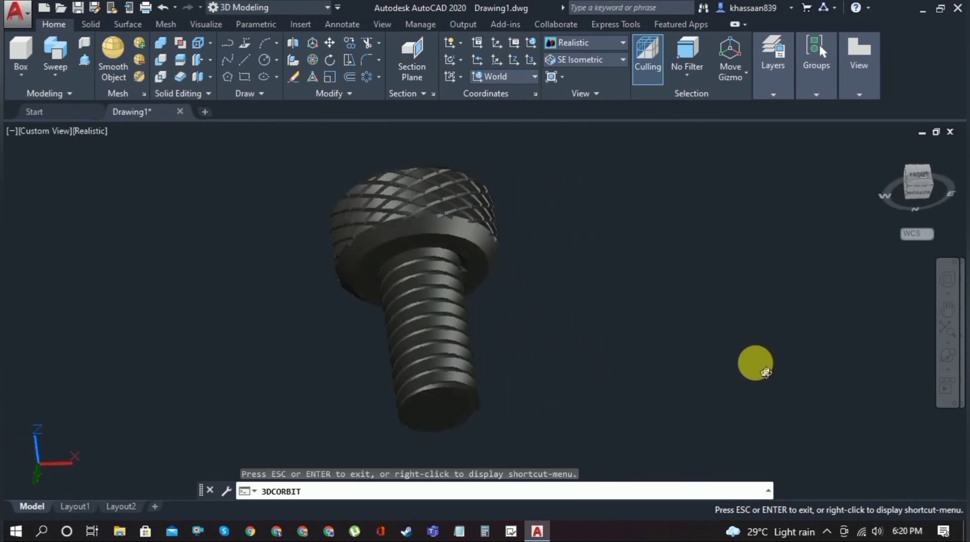
drag(767, 372, 560, 357)
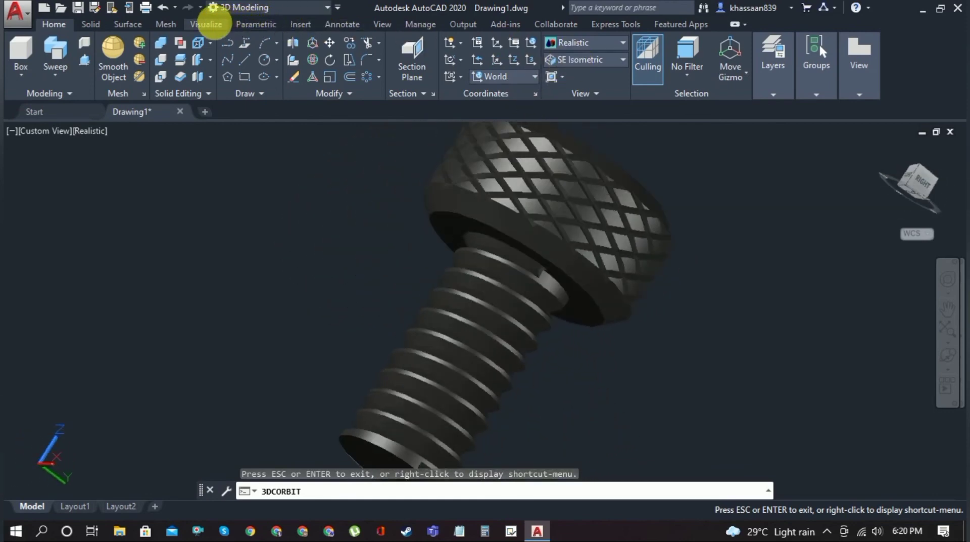
click(206, 24)
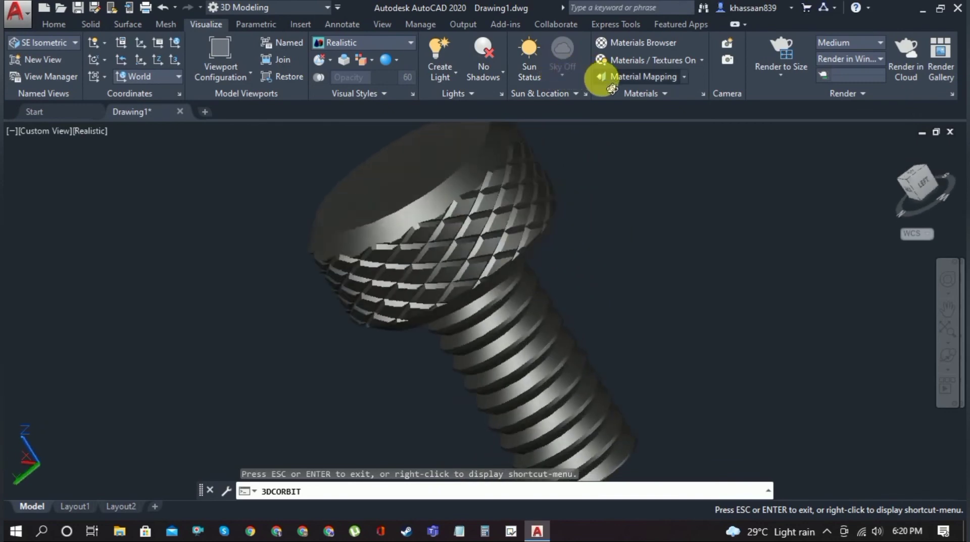
click(54, 24)
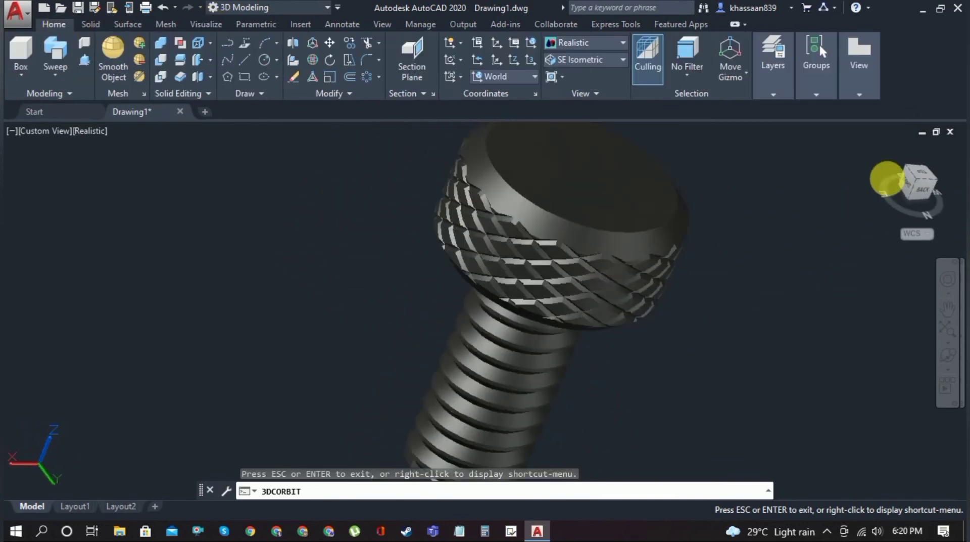
key(Escape)
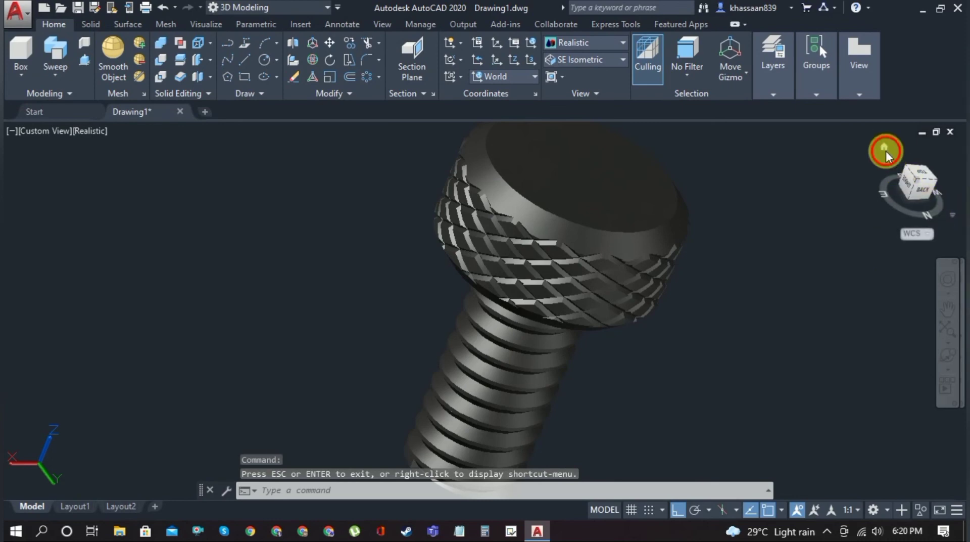
Restore the home view and spin the bolt again with Continuous Orbit.
click(885, 149)
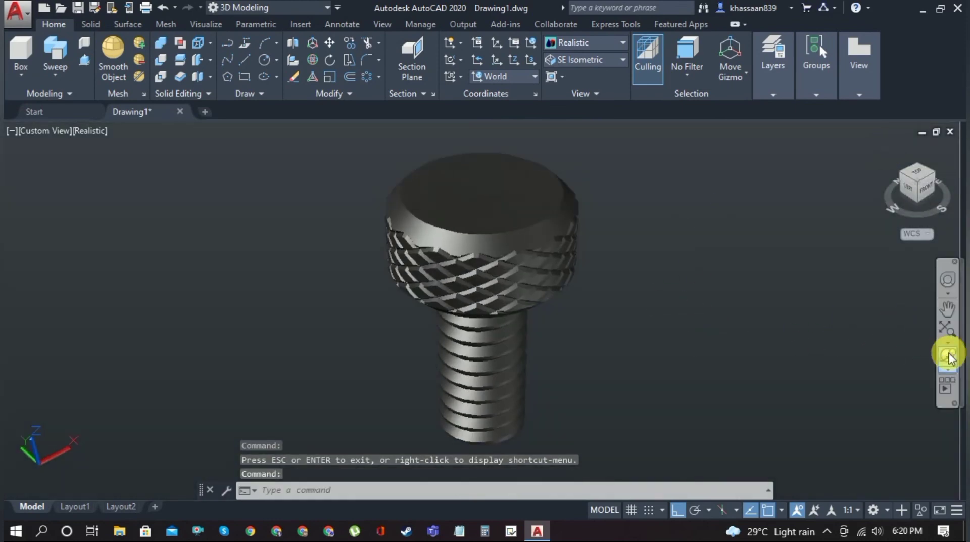
click(949, 357)
drag(621, 323, 583, 316)
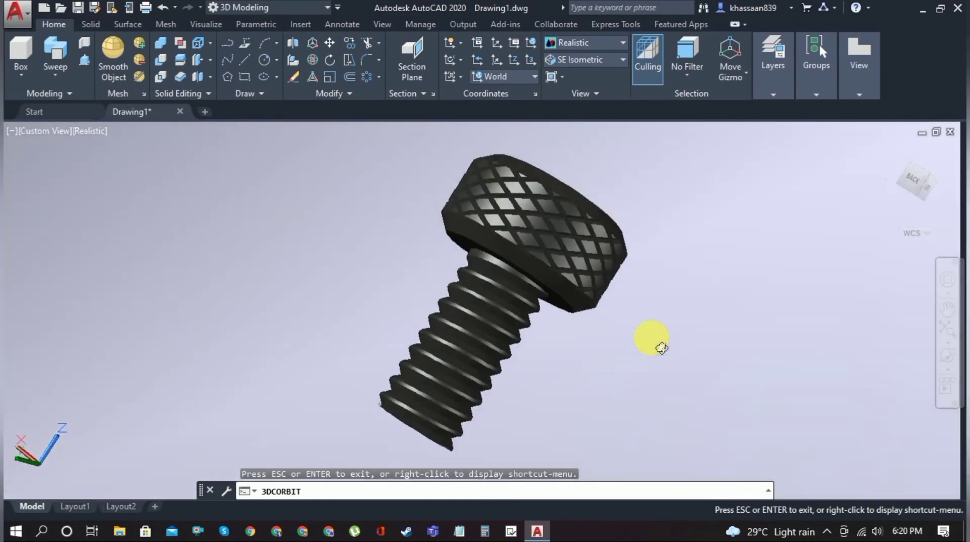
key(Escape)
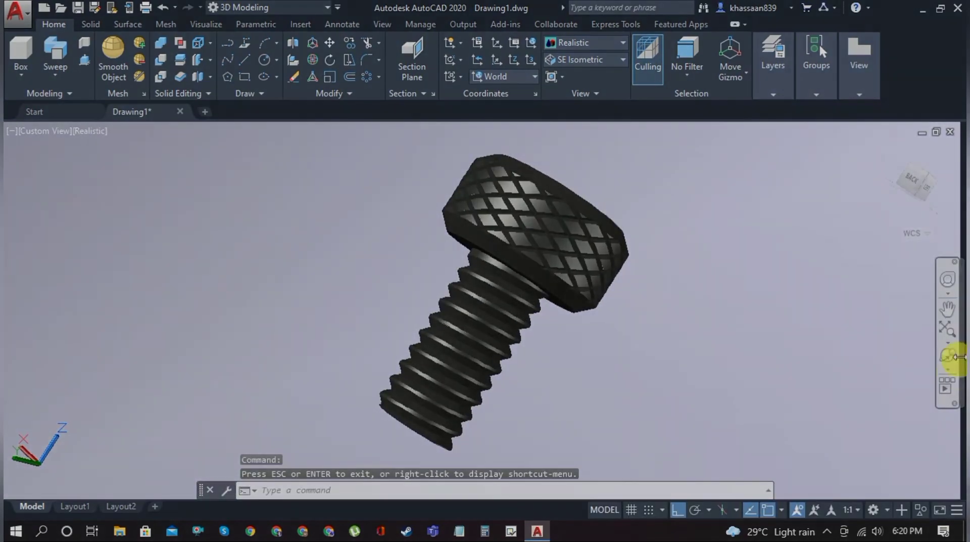